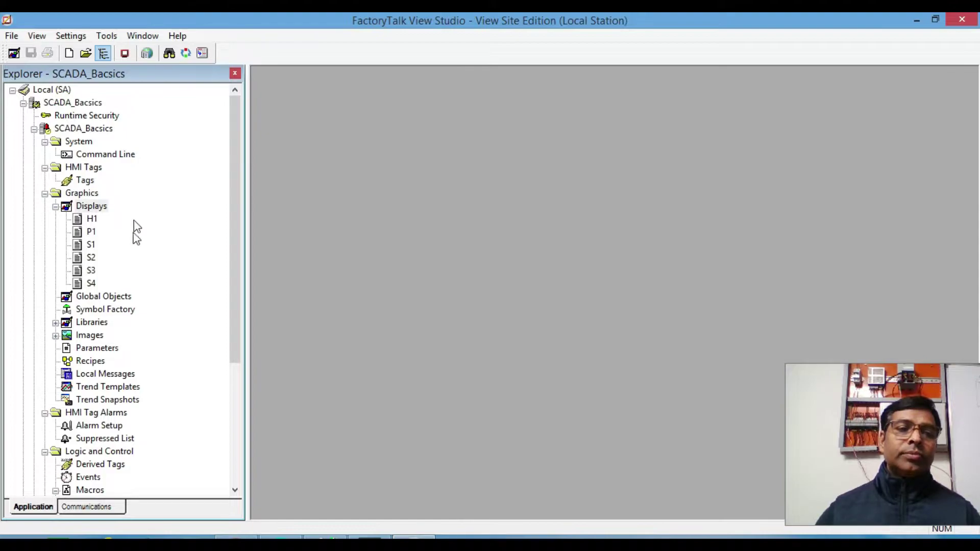
# - Duplicate the S4 display and name the copy S5
pyautogui.click(90, 283)
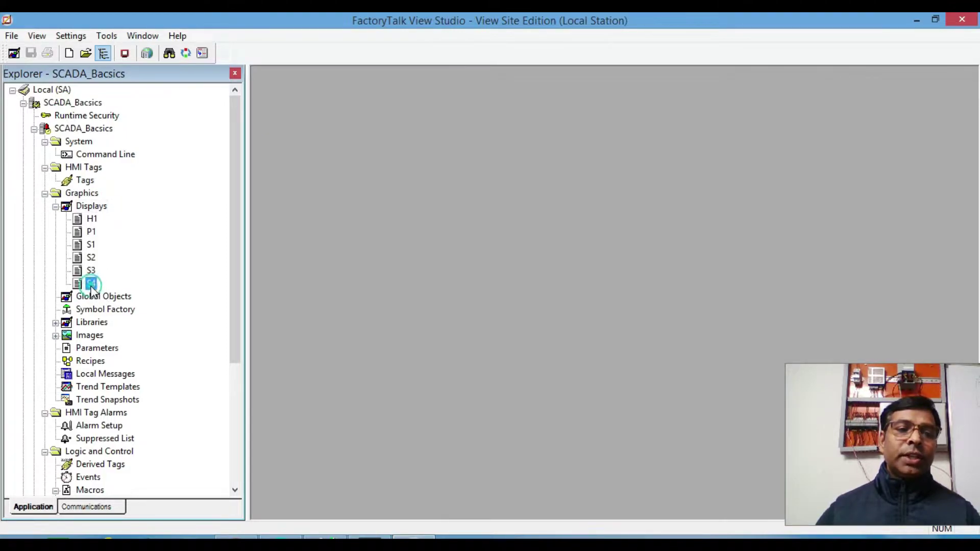
pyautogui.rightClick(91, 286)
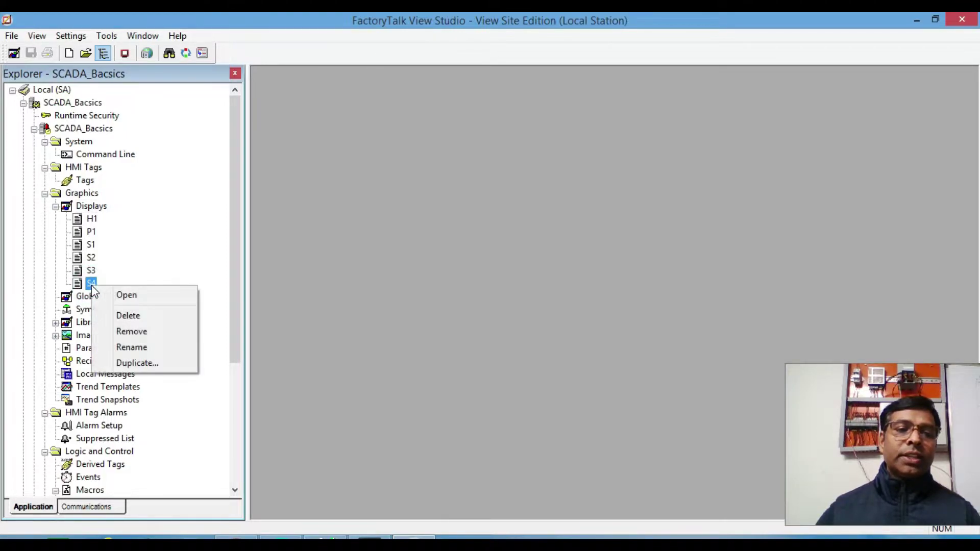
pyautogui.click(137, 363)
pyautogui.click(416, 277)
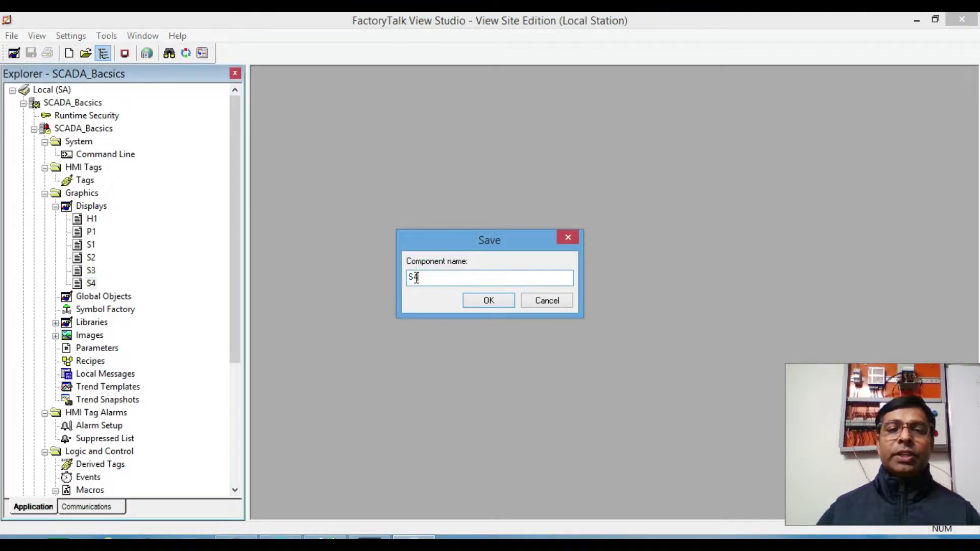
pyautogui.moveTo(414, 277); pyautogui.dragTo(406, 277)
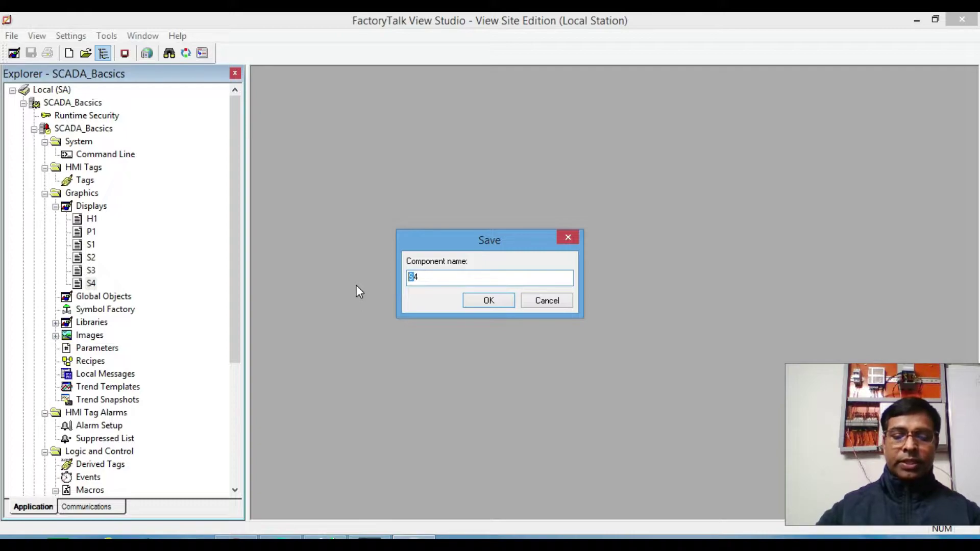
pyautogui.write('S5')
pyautogui.click(488, 300)
# - Open the S5 display and delete the motor graphic from it
pyautogui.doubleClick(91, 296)
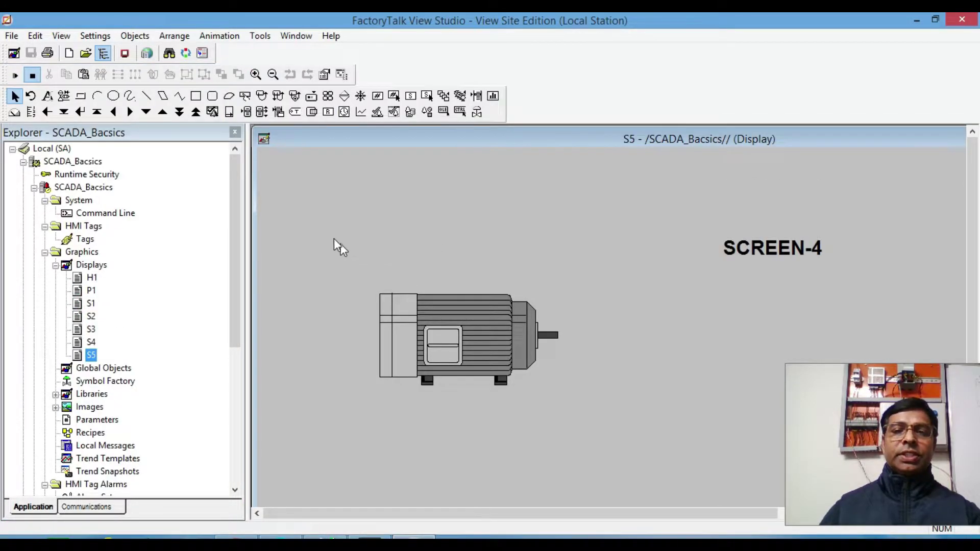
pyautogui.moveTo(323, 228); pyautogui.dragTo(699, 436)
pyautogui.moveTo(323, 244); pyautogui.dragTo(571, 445)
pyautogui.press('Delete')
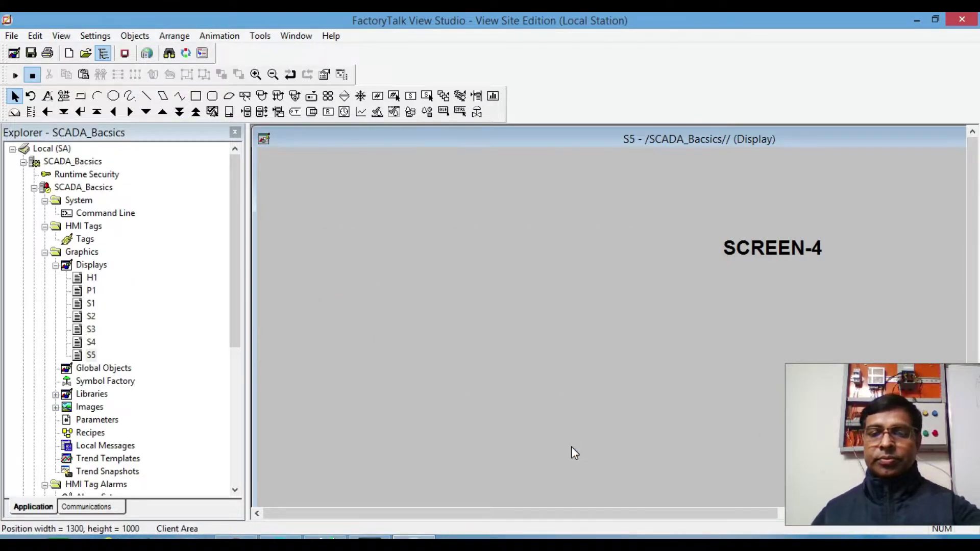
# - Change the heading text on the S5 display to SCREEN-5
pyautogui.doubleClick(776, 249)
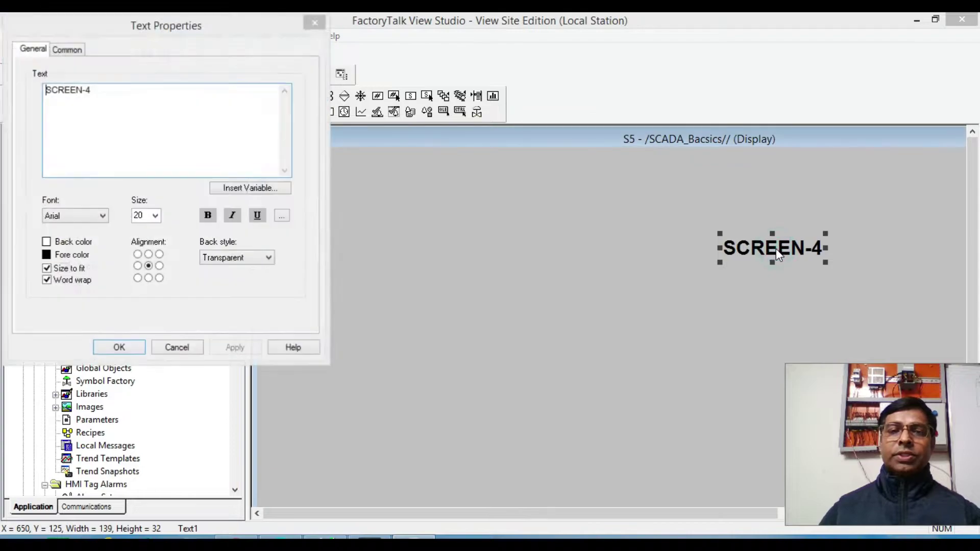
pyautogui.click(183, 111)
pyautogui.press('BackSpace')
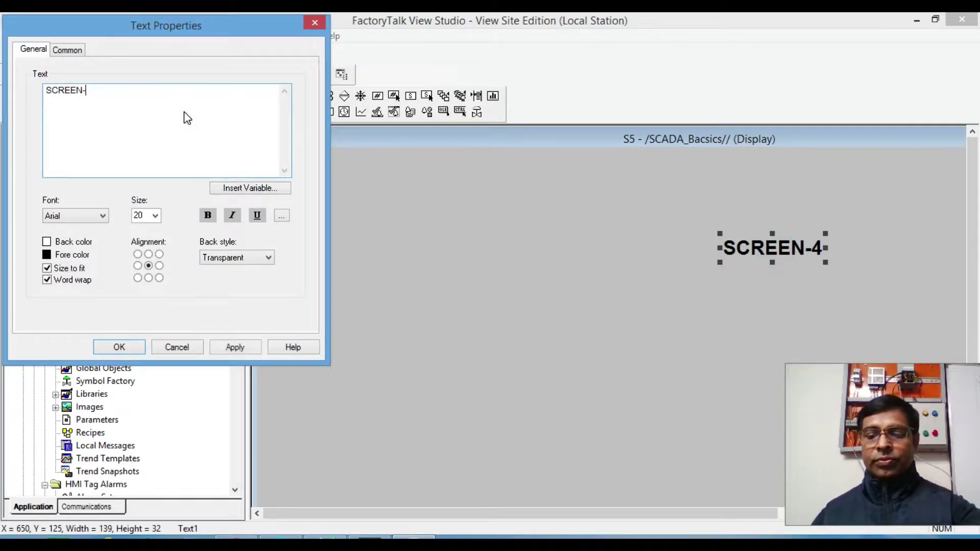
pyautogui.write('5')
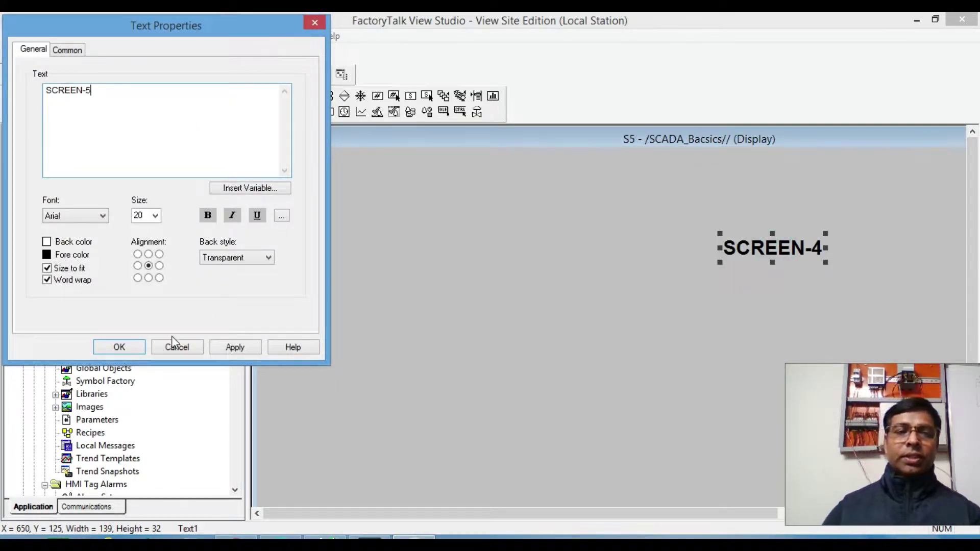
pyautogui.click(119, 348)
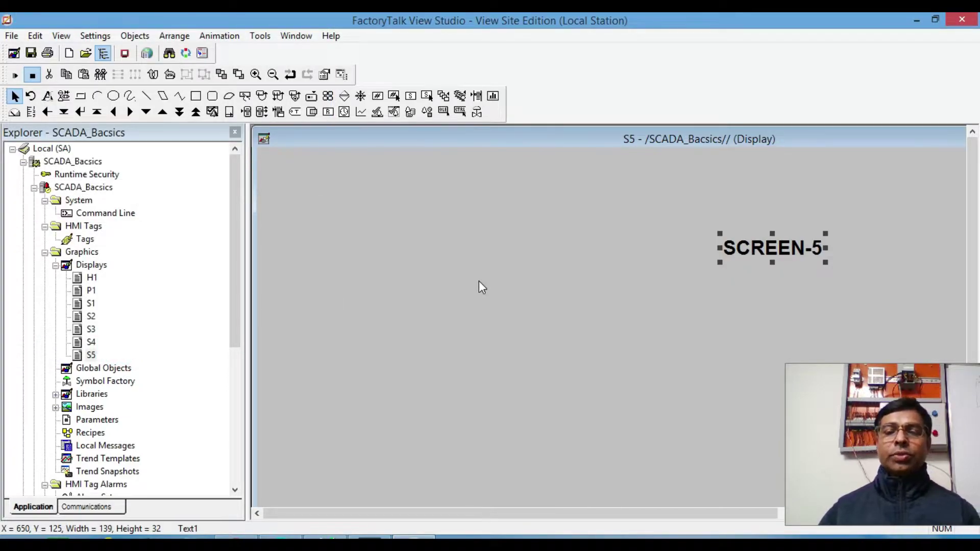
# - Open the HMI tag database and create a new tag folder named Alarms
pyautogui.click(114, 236)
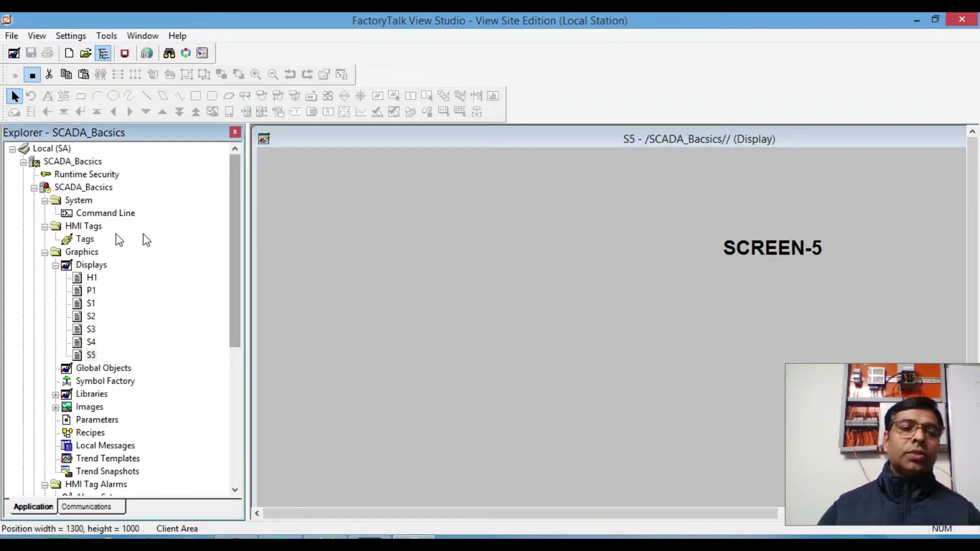
pyautogui.doubleClick(85, 240)
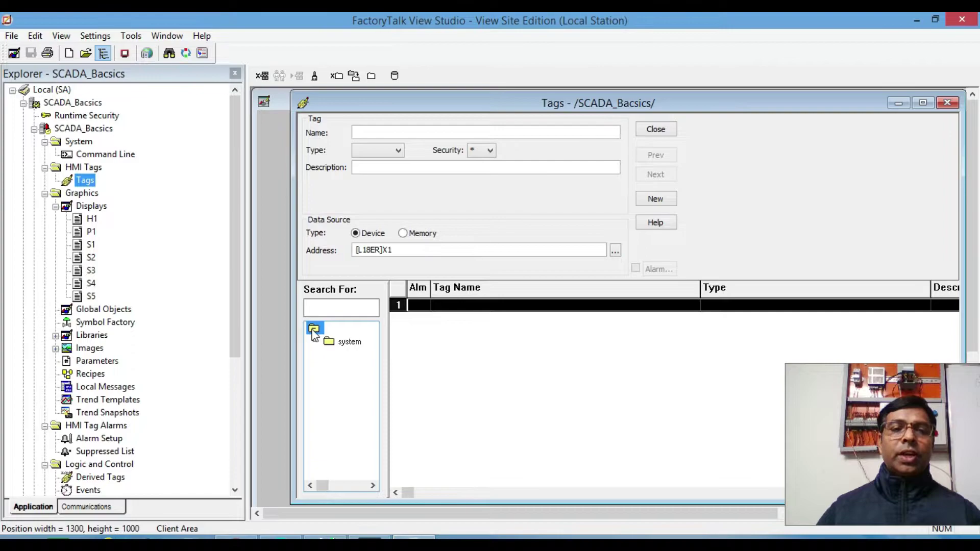
pyautogui.click(370, 75)
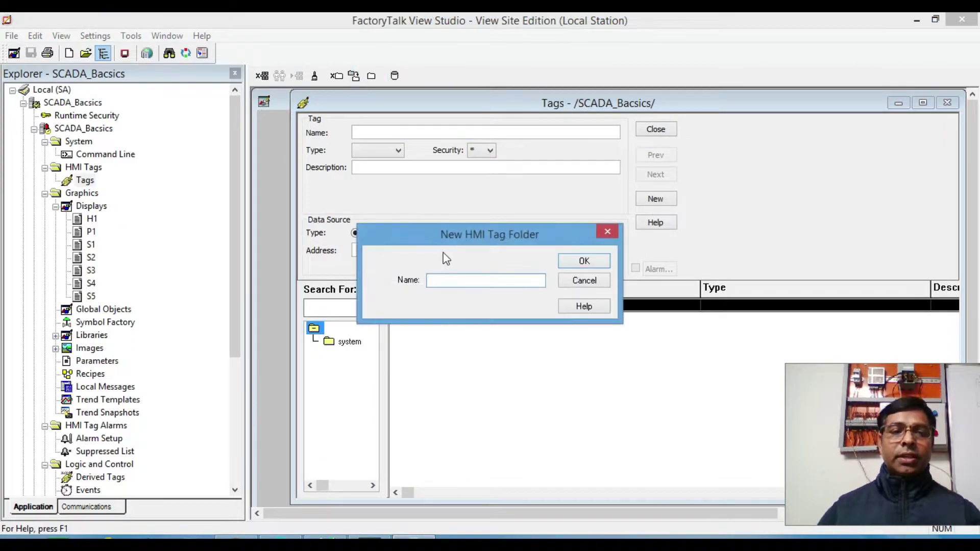
pyautogui.write('A')
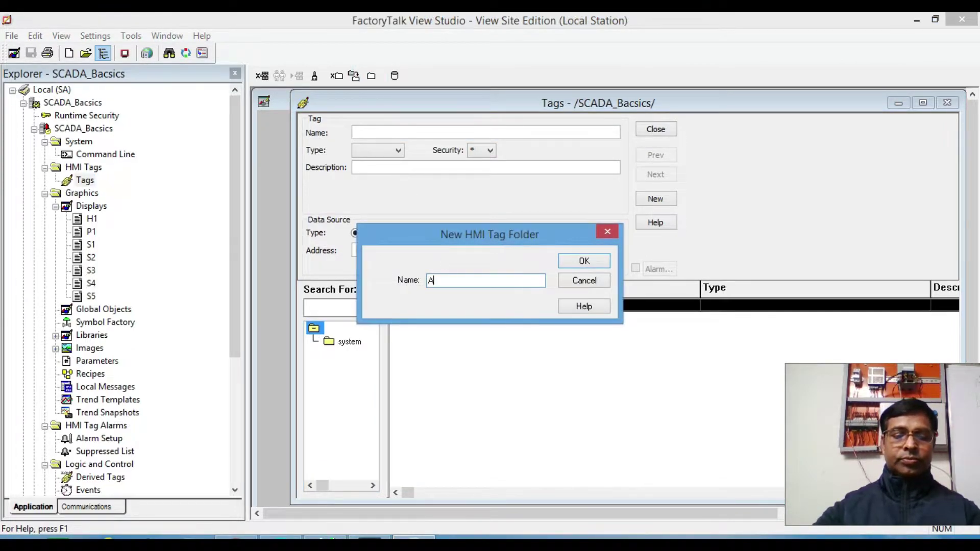
pyautogui.write('larms')
pyautogui.click(594, 263)
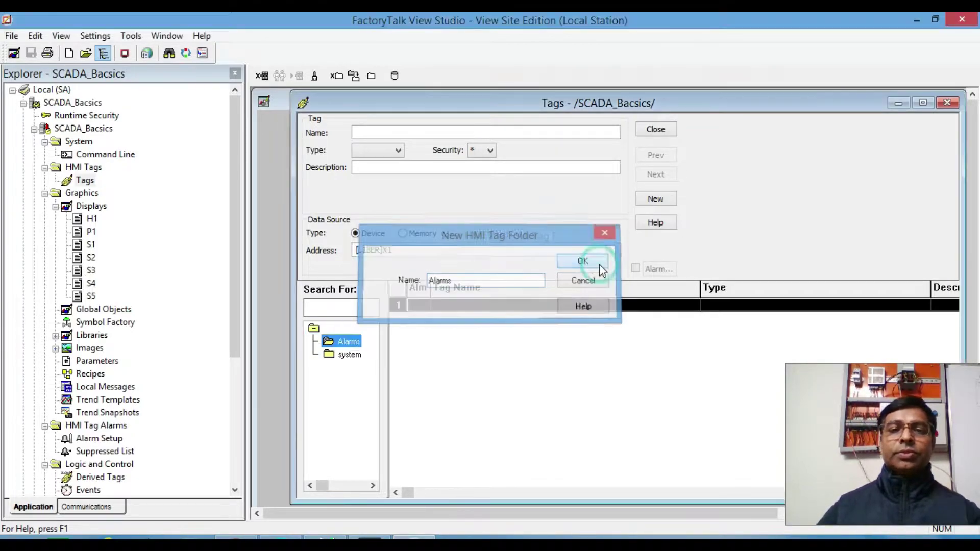
# - Define an analog tag Alarms\X1_LEVEL with Long Integer data type and the device address [L18ER]X1
pyautogui.click(399, 152)
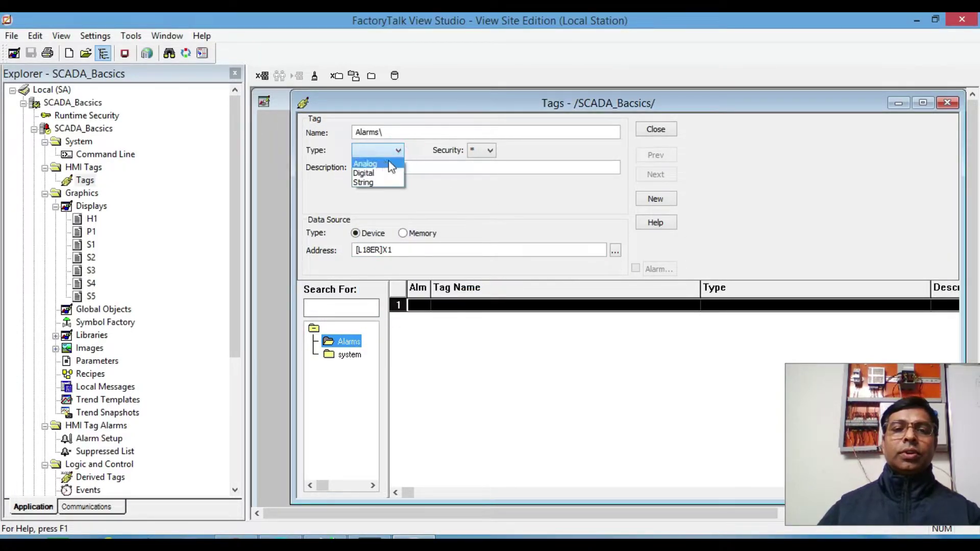
pyautogui.click(382, 164)
pyautogui.click(406, 136)
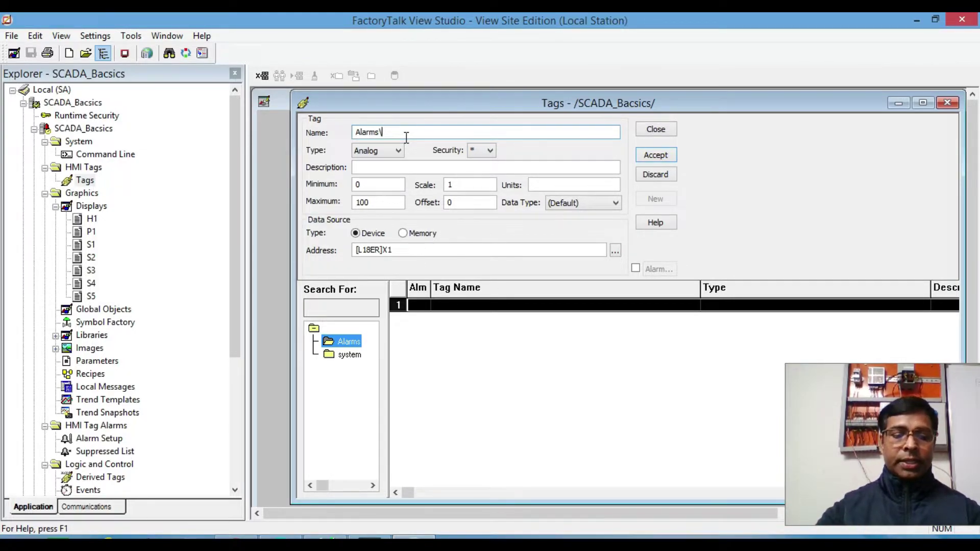
pyautogui.press('capslock')
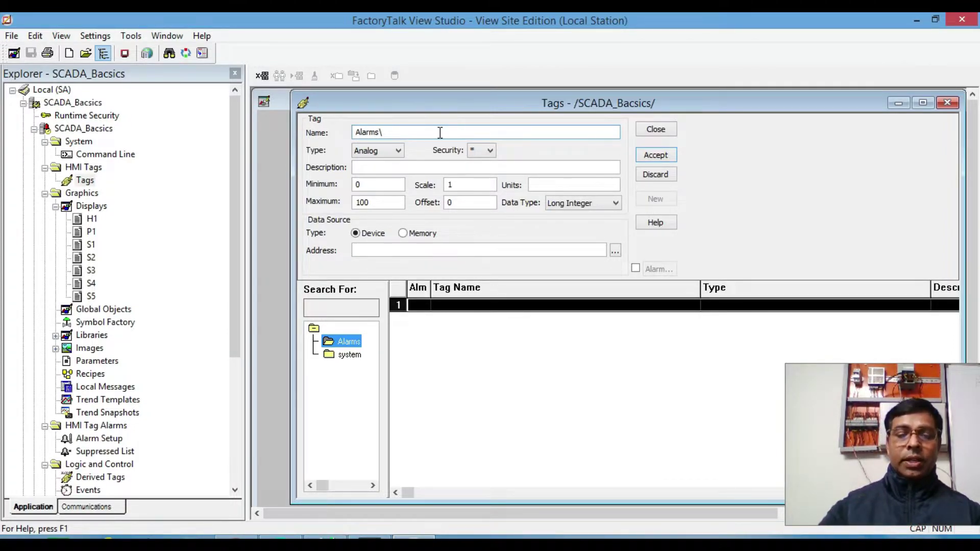
pyautogui.write('X1_LEVEL')
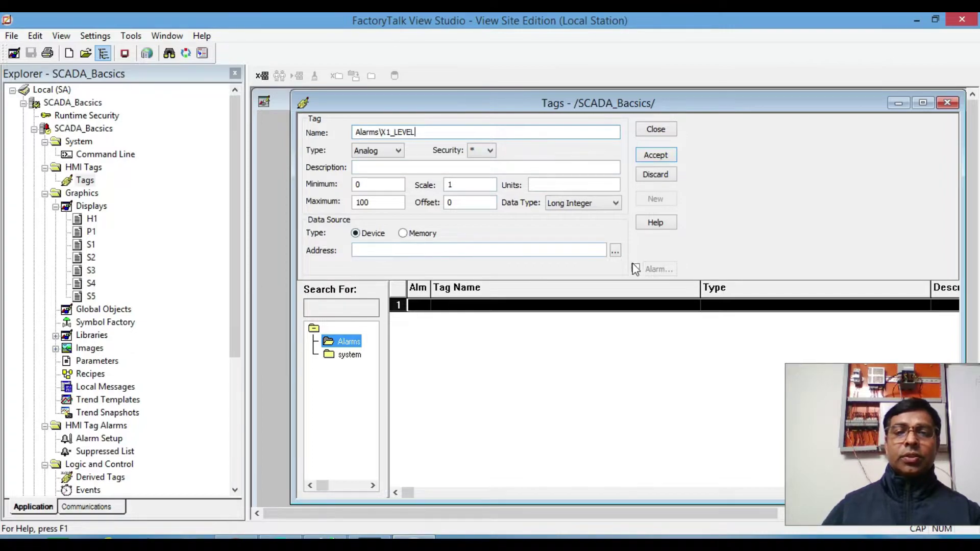
pyautogui.click(615, 250)
pyautogui.click(294, 299)
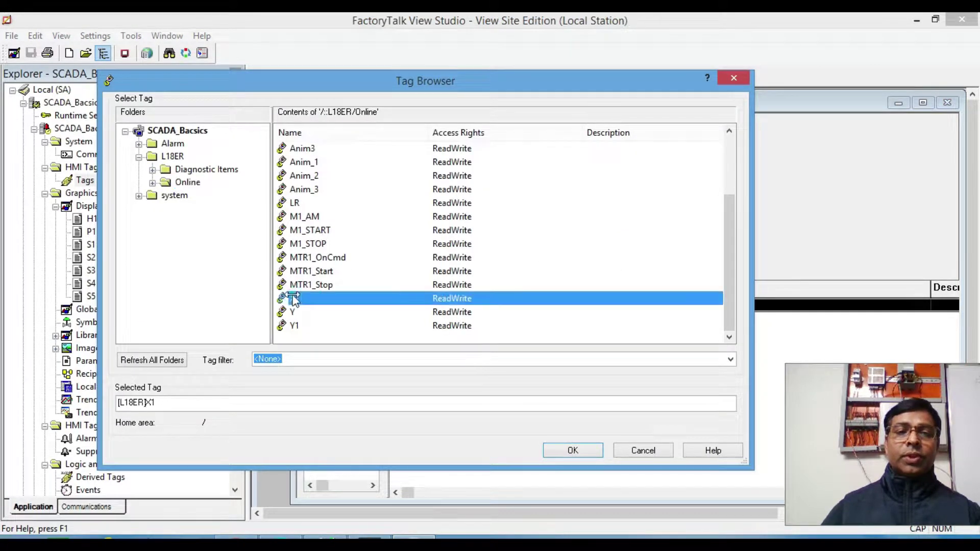
pyautogui.doubleClick(295, 299)
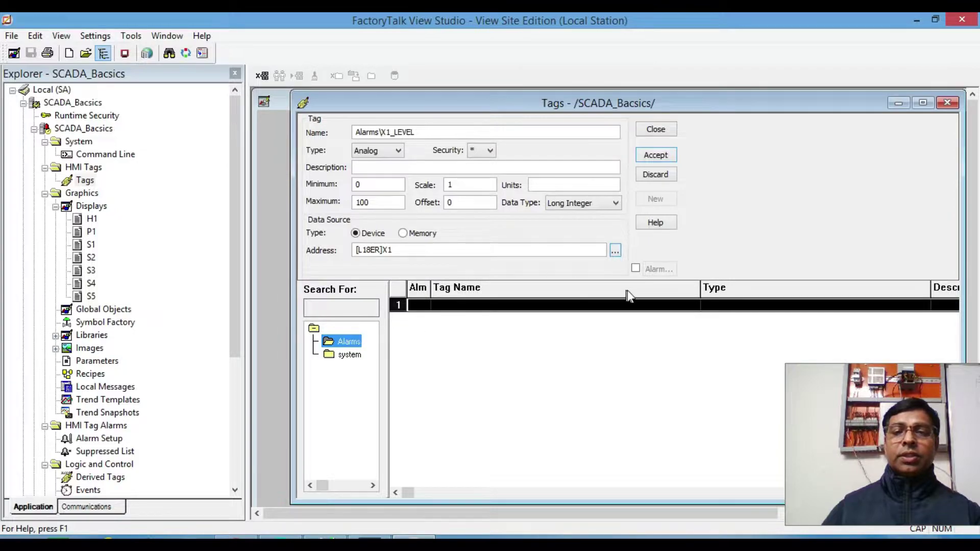
# - Enable the alarm for the X1_LEVEL tag and set threshold 1 to 20, decreasing, with the label X1 LEVEL LOW
pyautogui.click(635, 268)
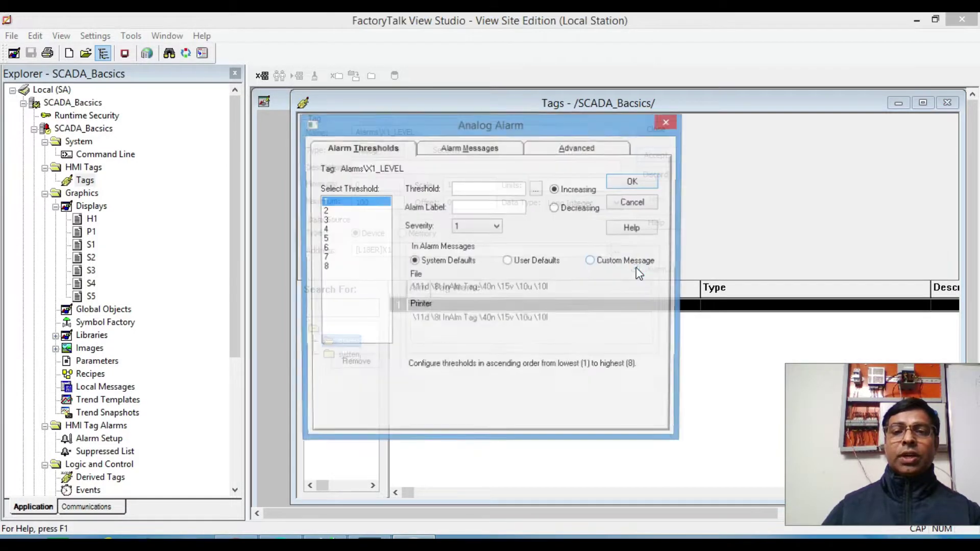
pyautogui.click(468, 187)
pyautogui.write('20')
pyautogui.click(559, 209)
pyautogui.click(474, 208)
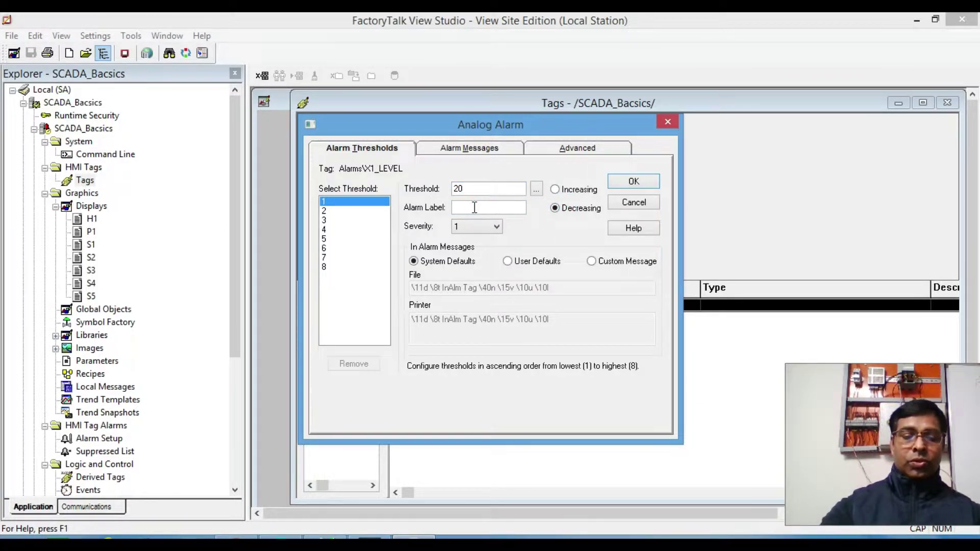
pyautogui.write('x1')
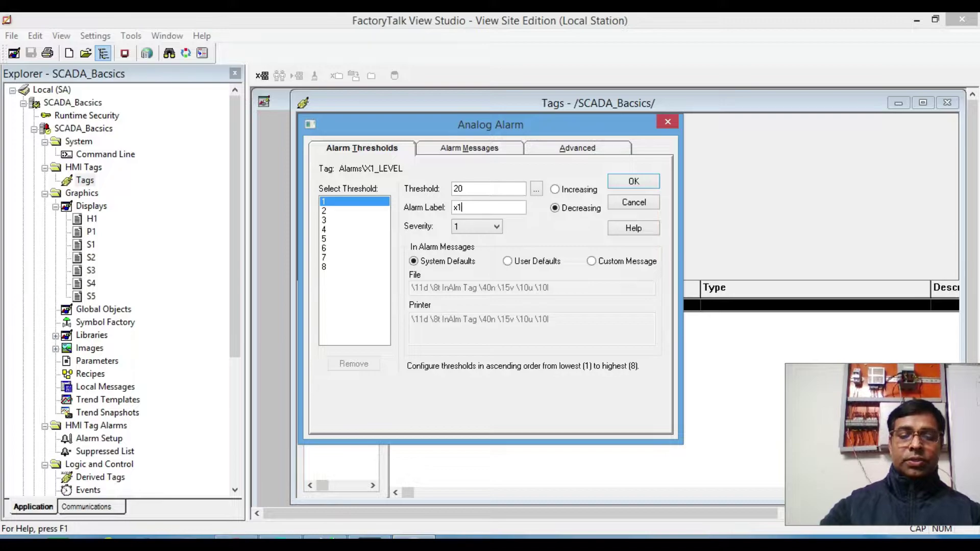
pyautogui.write(' LEVE')
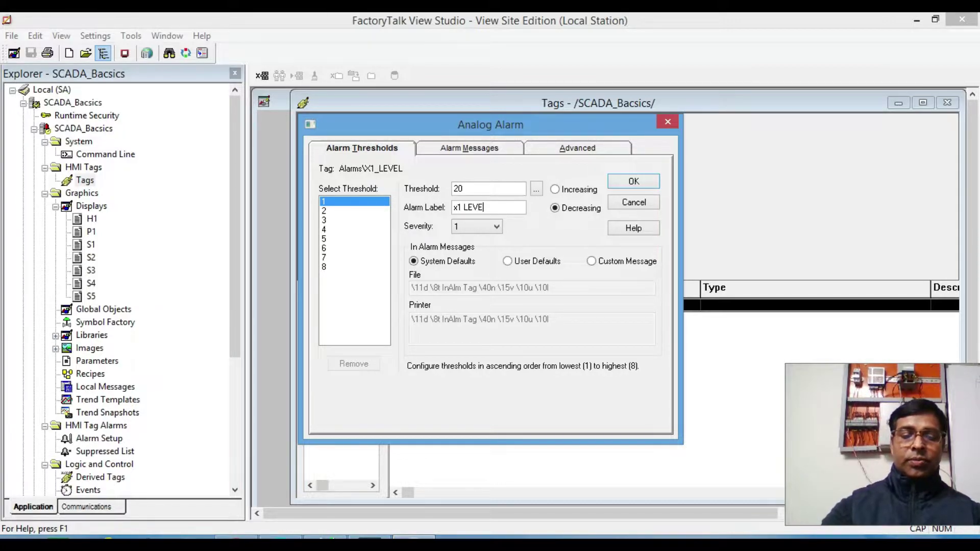
pyautogui.write('L LOW')
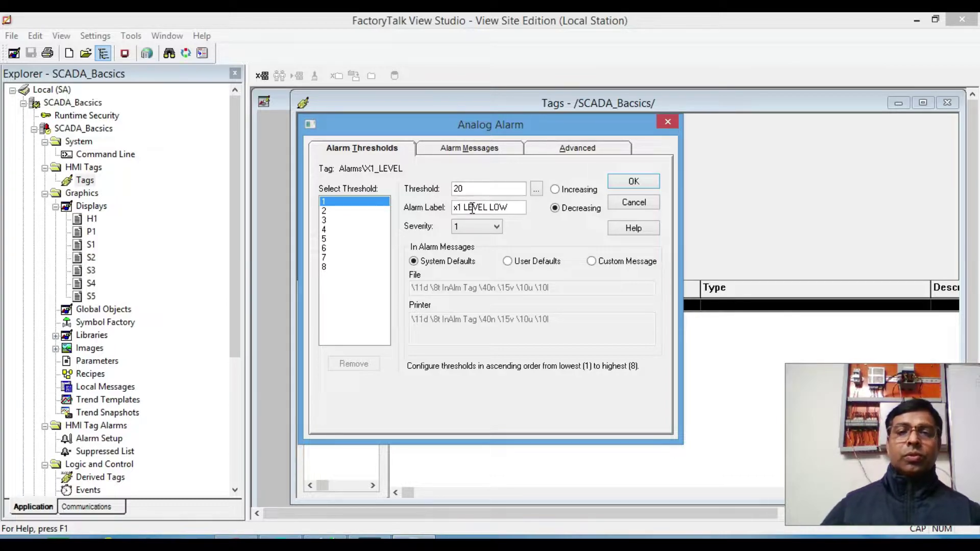
pyautogui.doubleClick(458, 207)
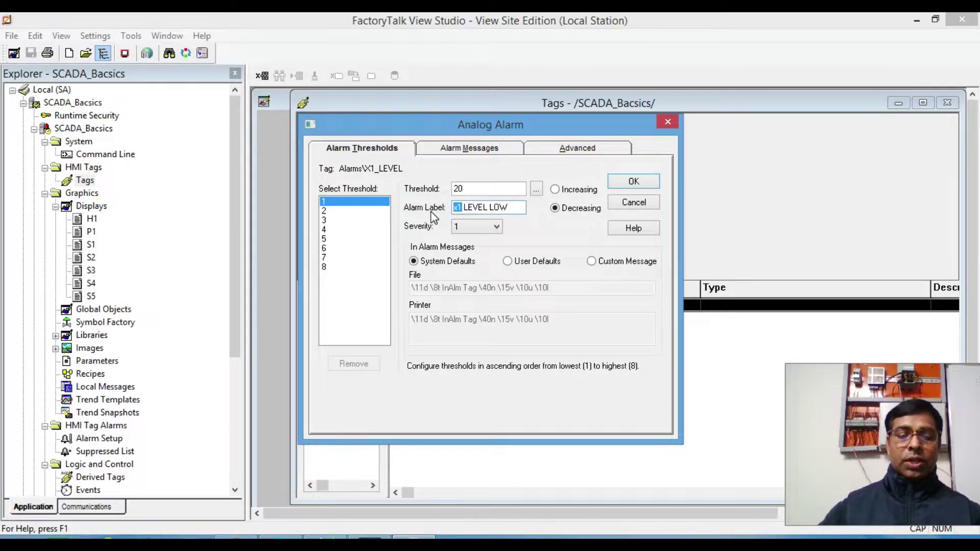
pyautogui.write('X1')
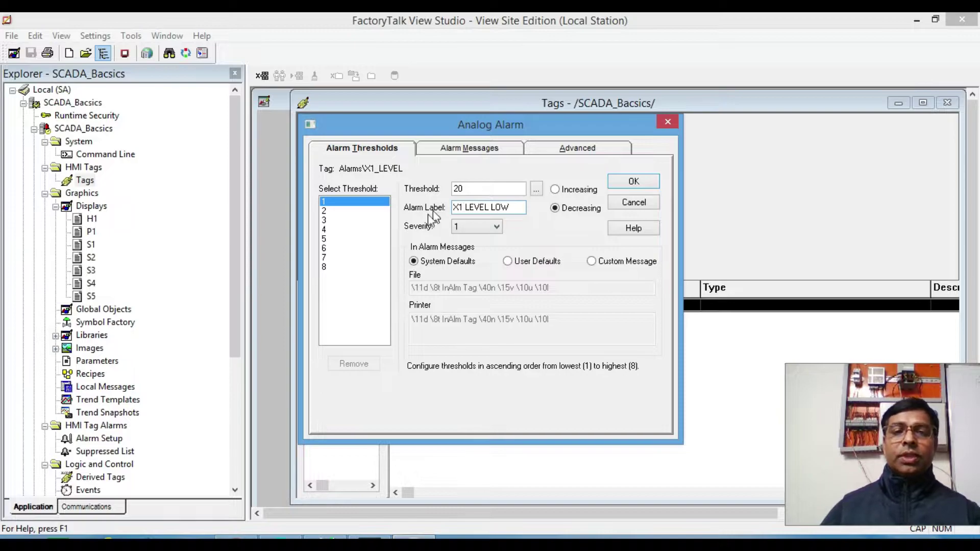
# - Set alarm threshold 2 to 90, increasing, with the label X1 LEVEL HIGH
pyautogui.click(342, 210)
pyautogui.click(485, 191)
pyautogui.write('90')
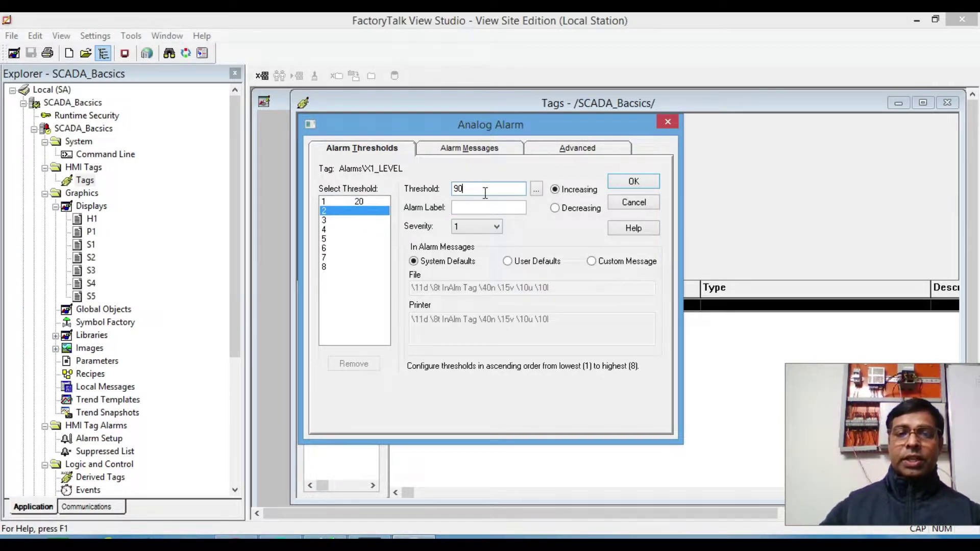
pyautogui.click(478, 208)
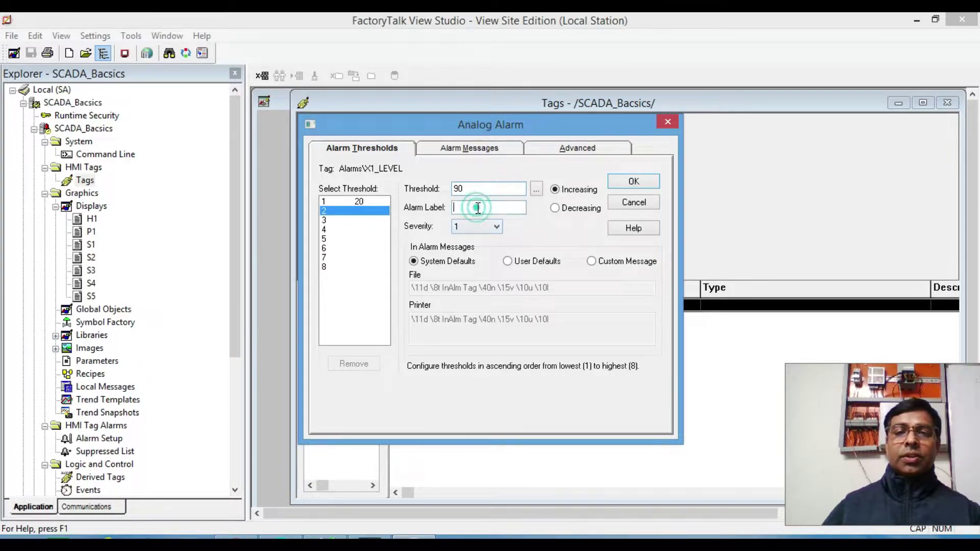
pyautogui.write('X1 LEVEL HIGH')
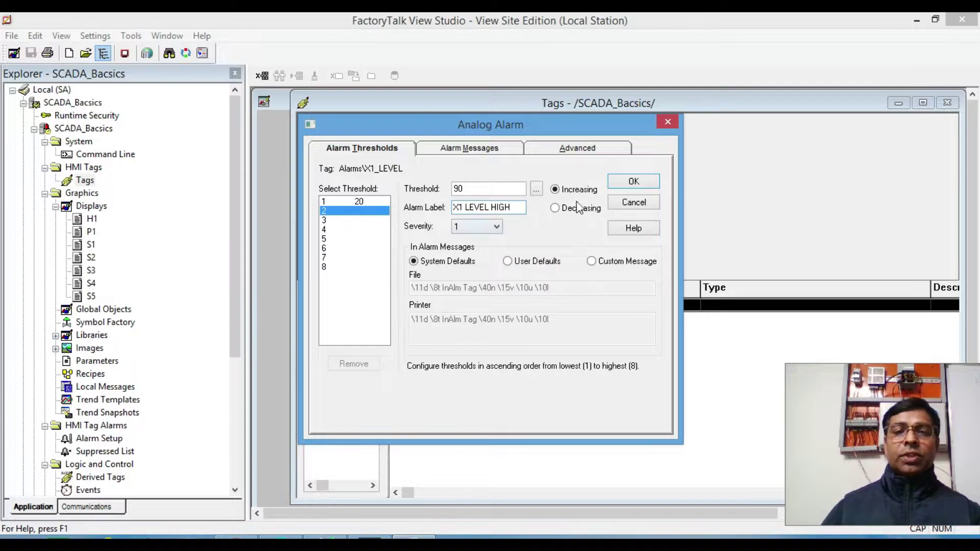
# - Review the values, labels and directions of alarm thresholds 1 and 2
pyautogui.click(369, 201)
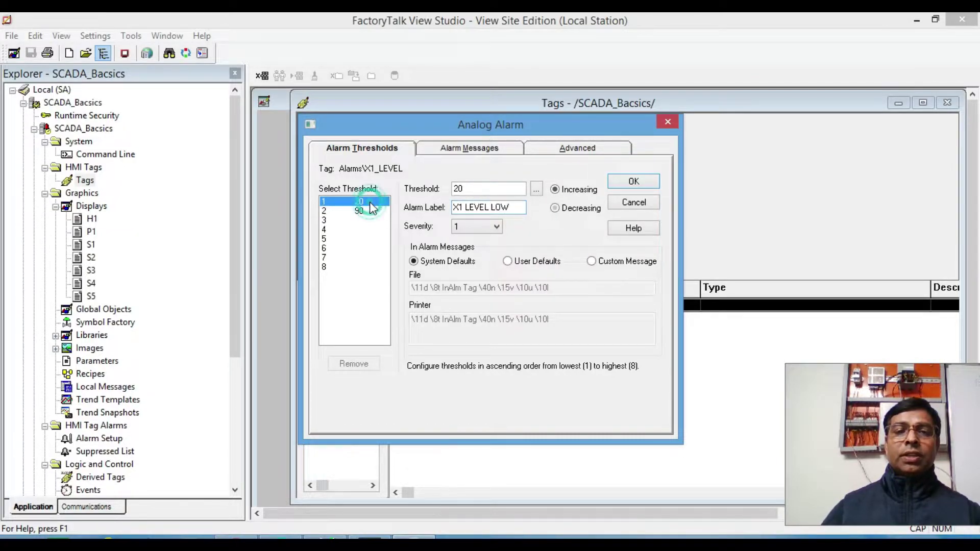
pyautogui.click(367, 211)
pyautogui.click(369, 202)
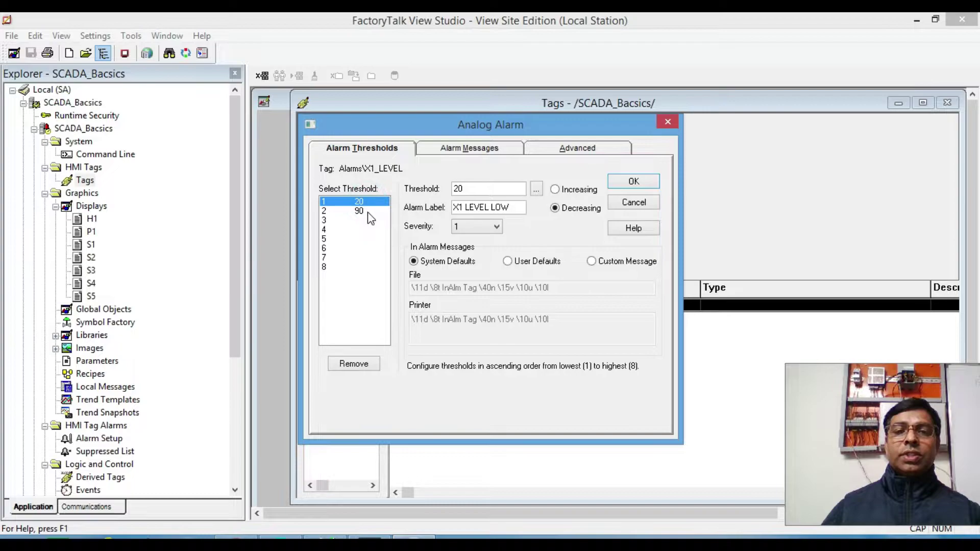
pyautogui.click(368, 211)
pyautogui.click(367, 202)
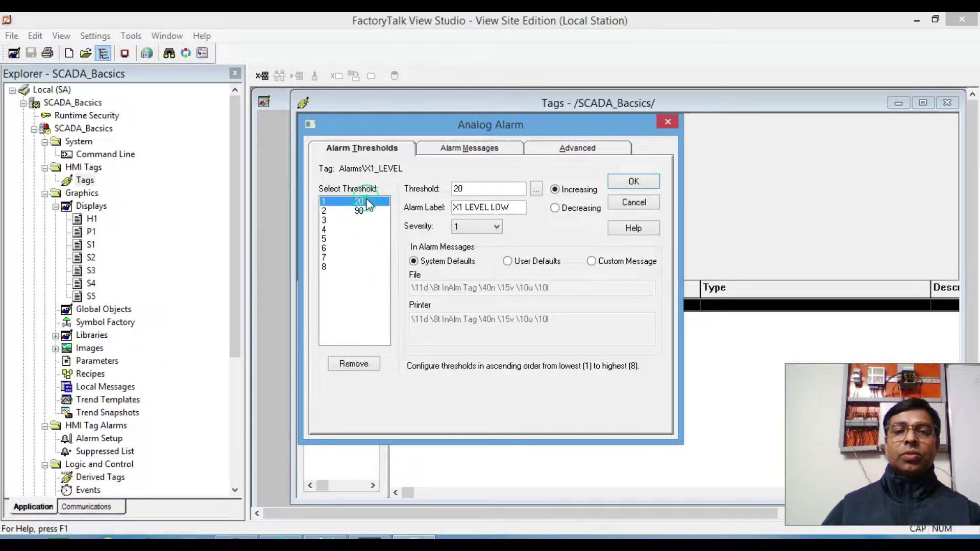
pyautogui.click(365, 210)
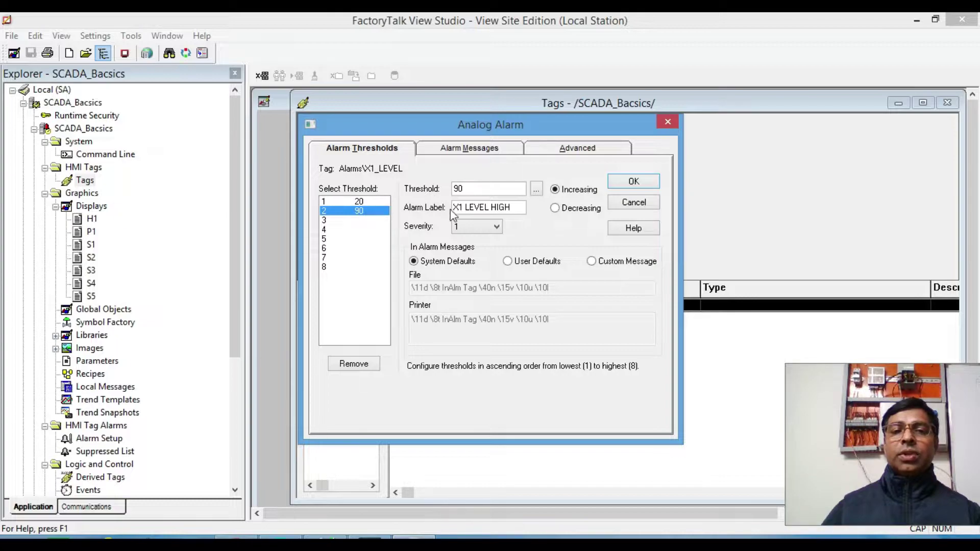
# - Confirm the alarm thresholds and save the Alarms\X1_LEVEL tag to the tag database
pyautogui.click(633, 184)
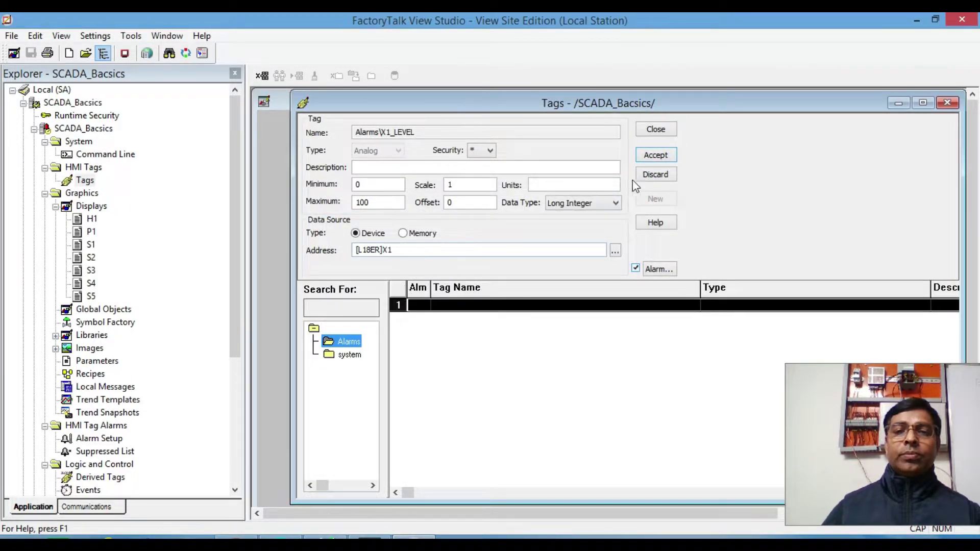
pyautogui.click(655, 155)
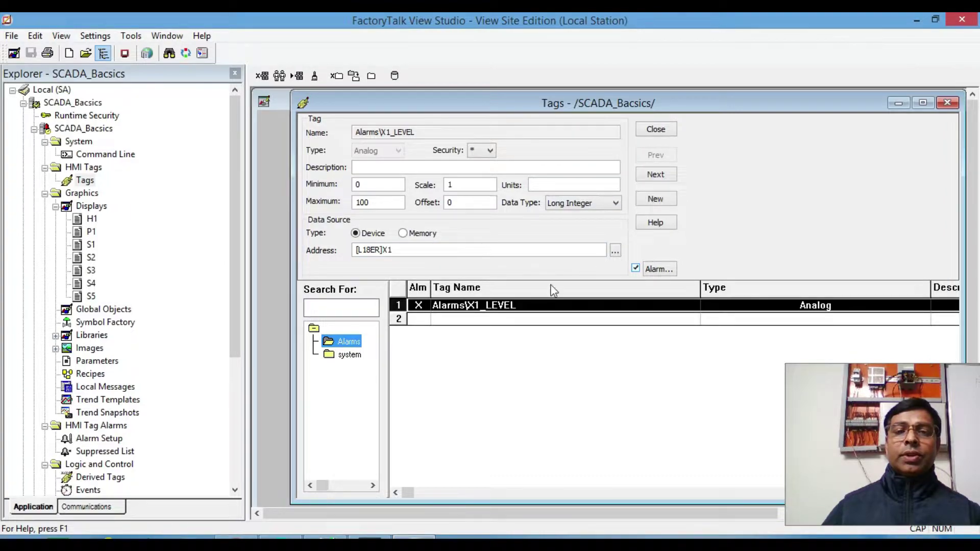
pyautogui.click(422, 317)
pyautogui.click(422, 308)
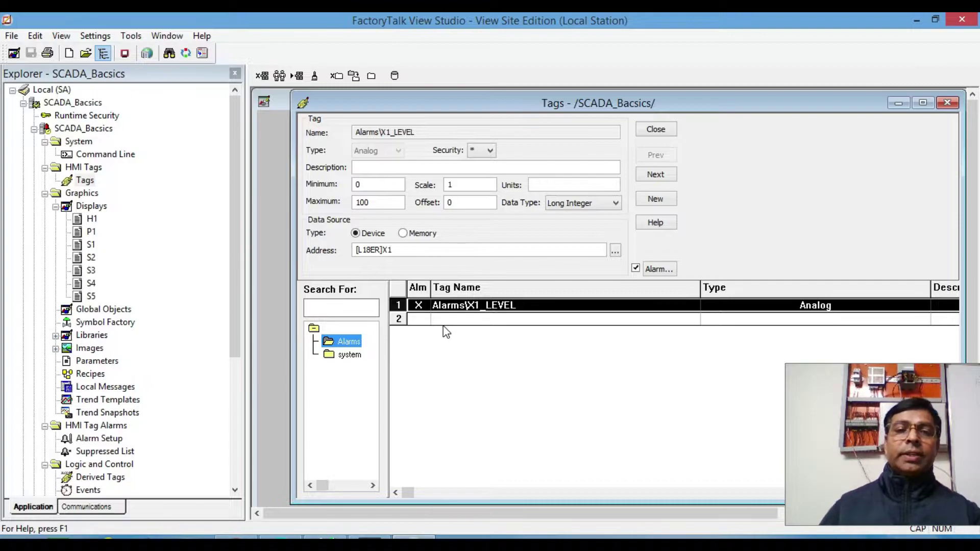
# - Check the color animation of the pump motor on display S2 and close the display without changes
pyautogui.doubleClick(91, 258)
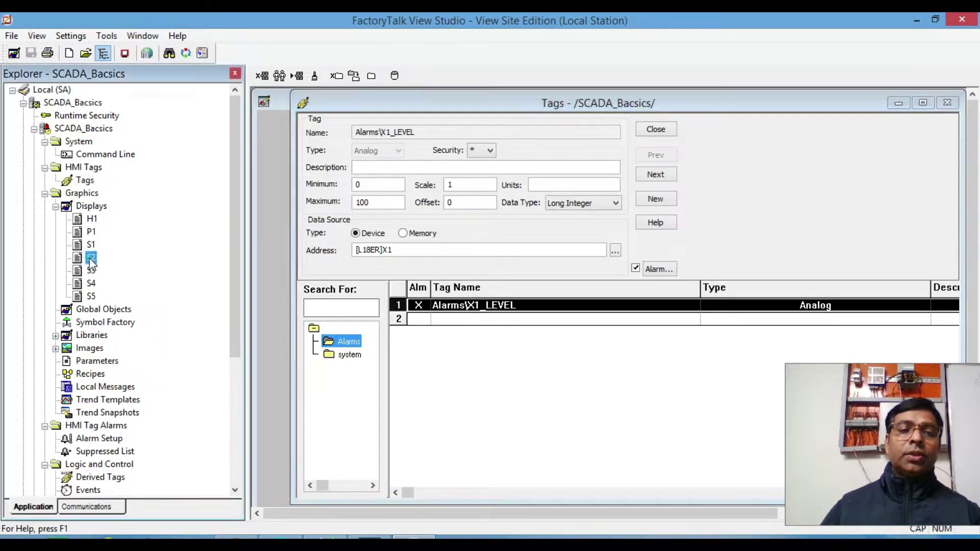
pyautogui.click(309, 503)
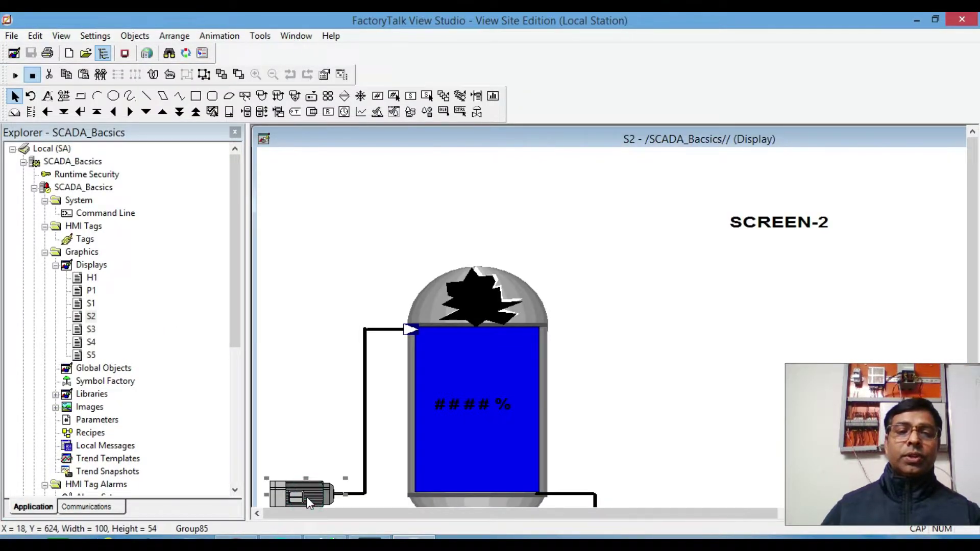
pyautogui.rightClick(302, 490)
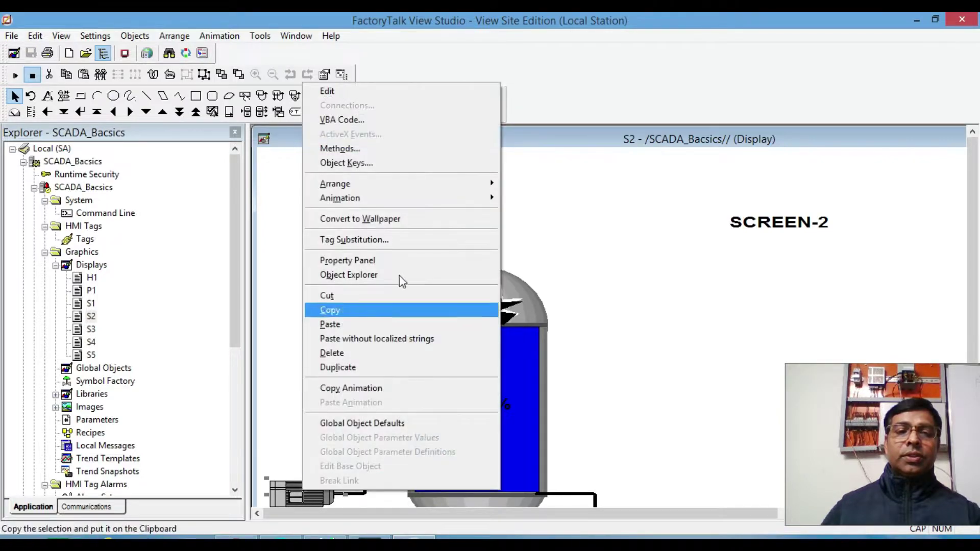
pyautogui.moveTo(438, 200)
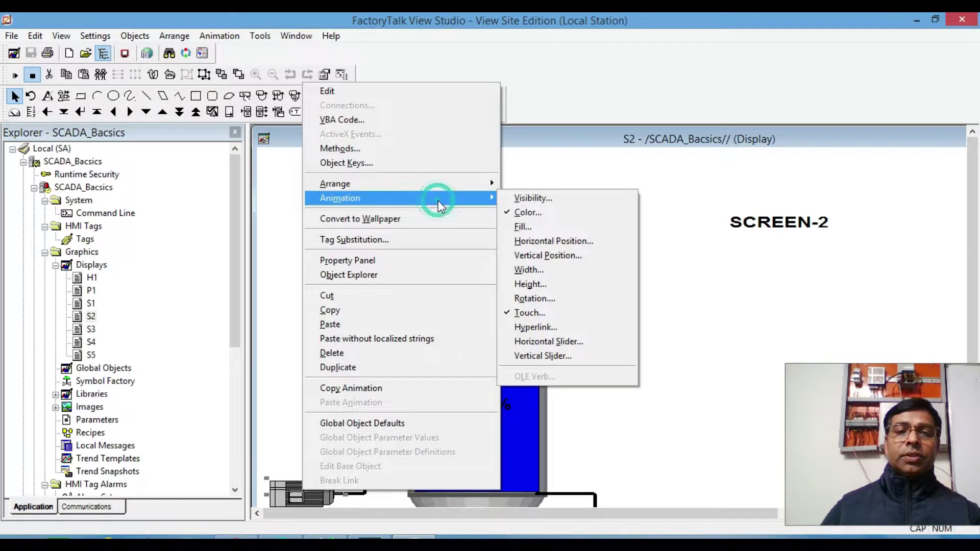
pyautogui.click(520, 213)
pyautogui.click(549, 390)
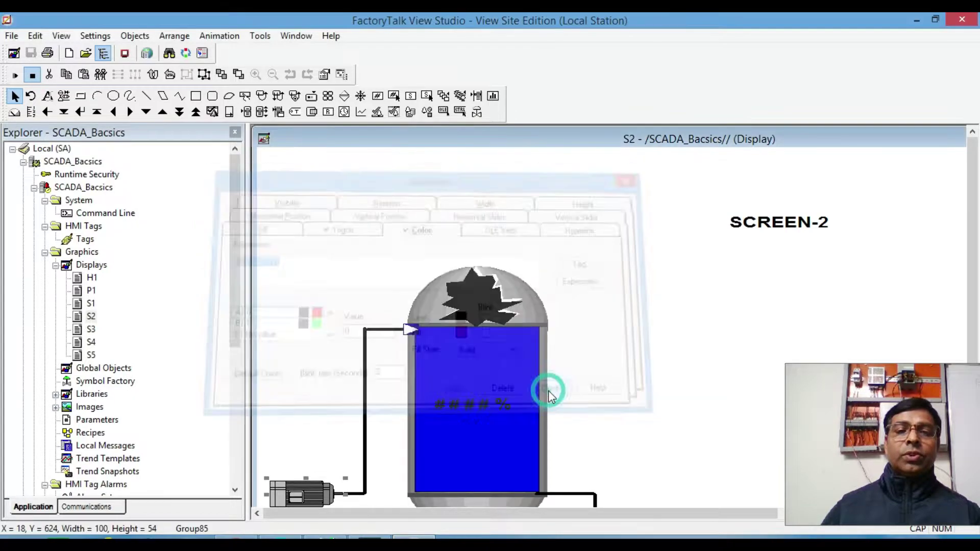
pyautogui.click(632, 339)
pyautogui.click(264, 138)
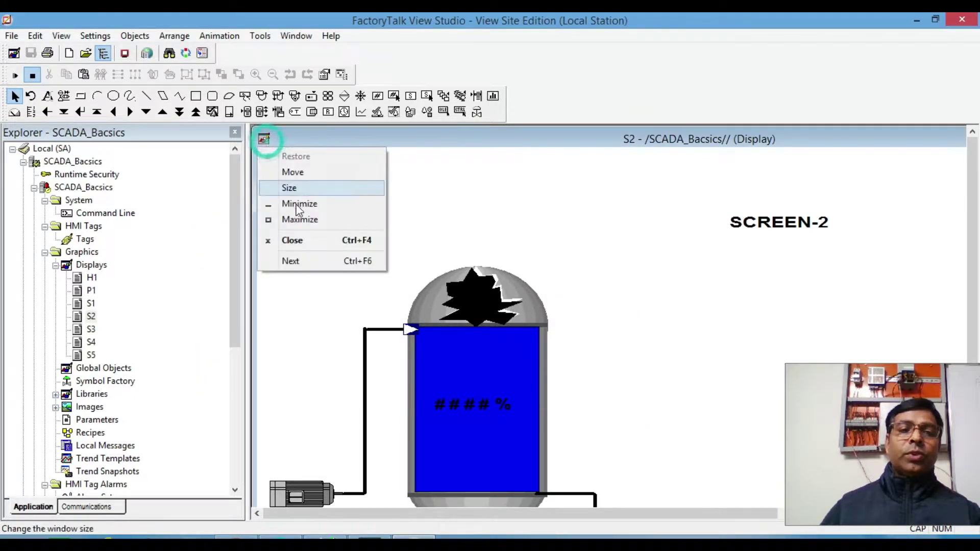
pyautogui.click(293, 241)
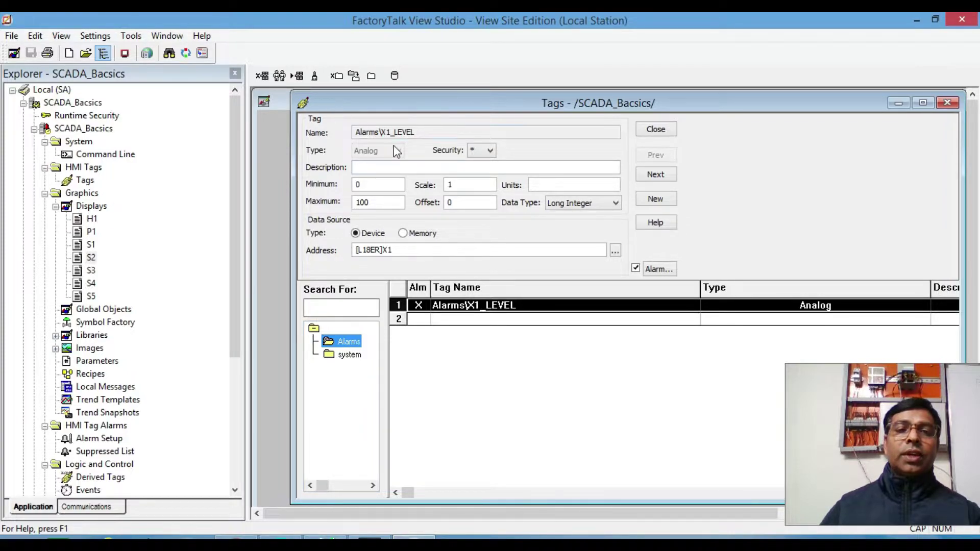
# - Duplicate the X1_LEVEL tag and name the copy Alarms\Y1_MOTOR
pyautogui.click(280, 77)
pyautogui.moveTo(441, 134); pyautogui.dragTo(391, 126)
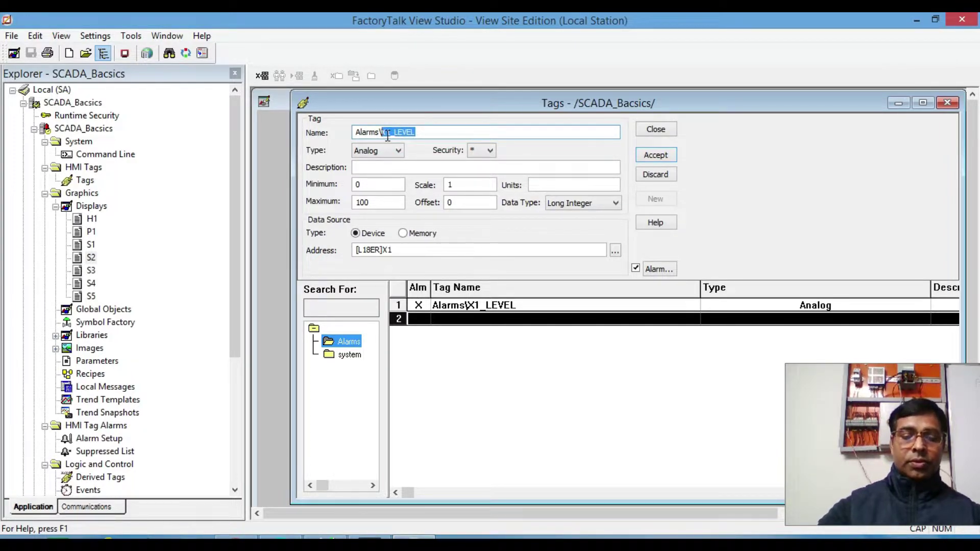
pyautogui.write('Y')
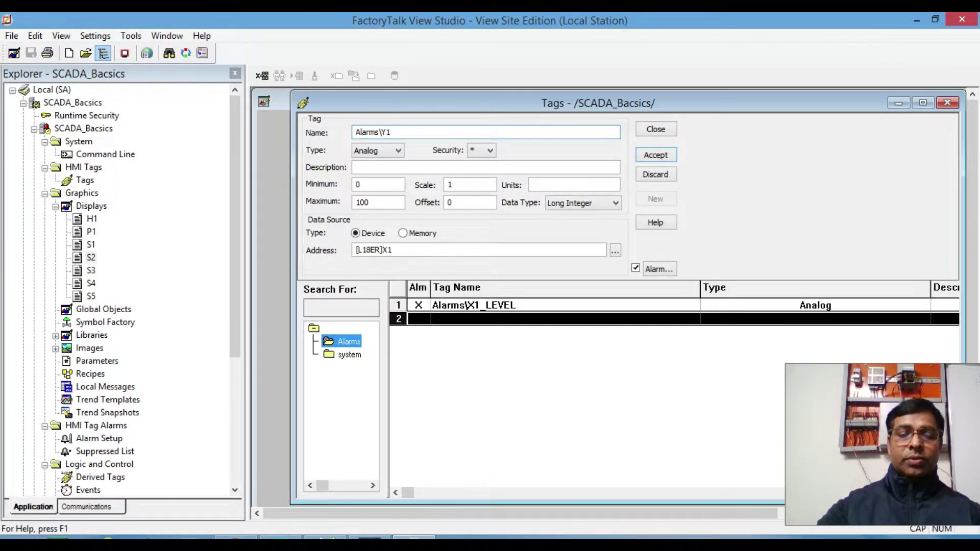
pyautogui.write('1_')
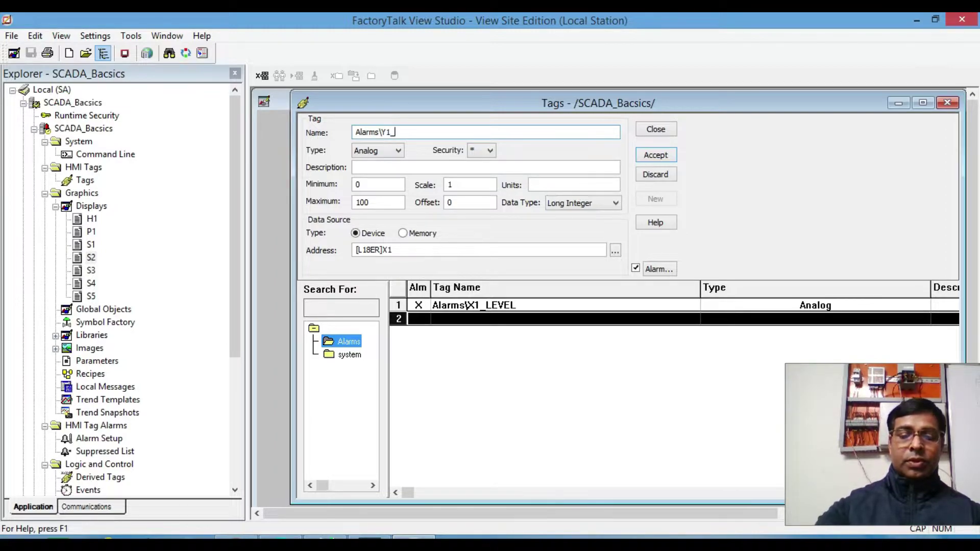
pyautogui.write('MOTOR')
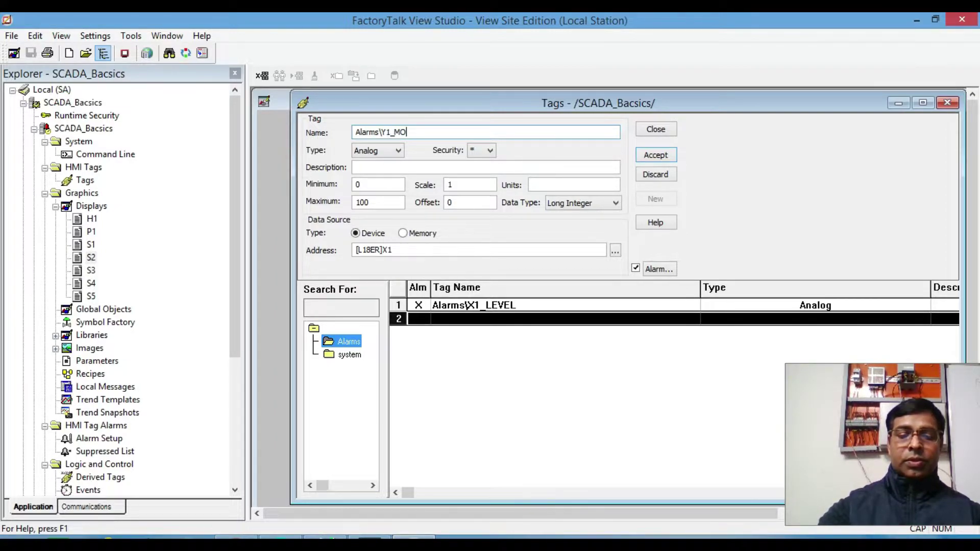
# - Change the Y1_MOTOR tag's type to Digital, discarding the copied alarm data, and assign the device address [L18ER]Y1
pyautogui.click(398, 151)
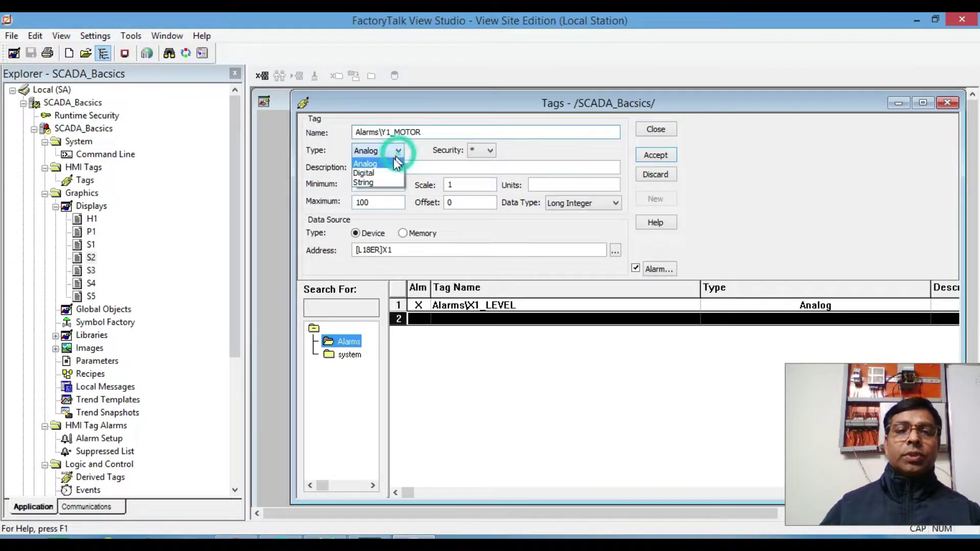
pyautogui.click(363, 173)
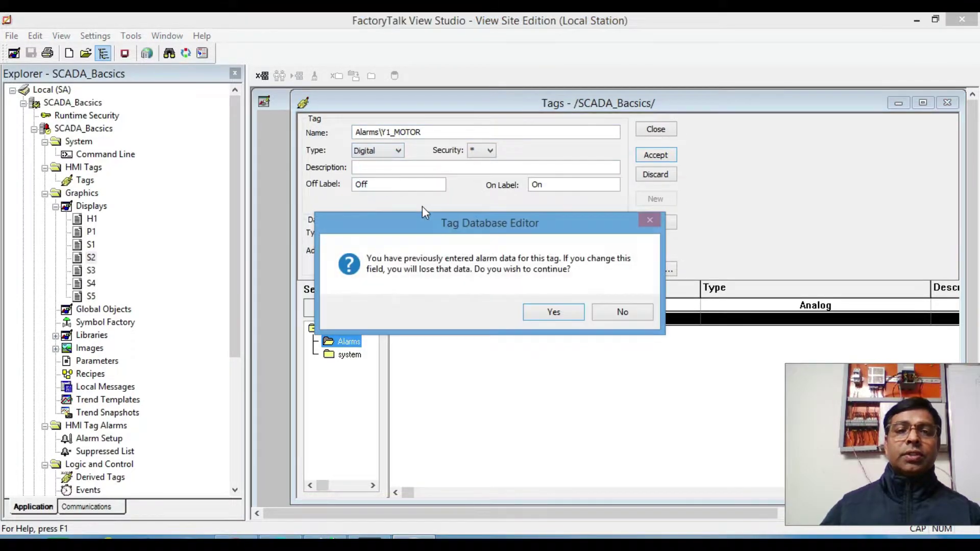
pyautogui.click(553, 317)
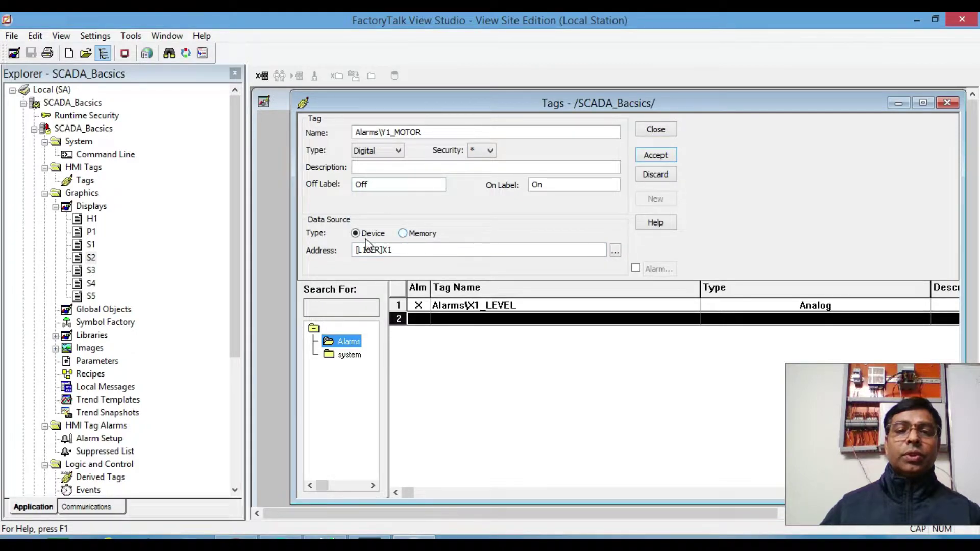
pyautogui.click(615, 250)
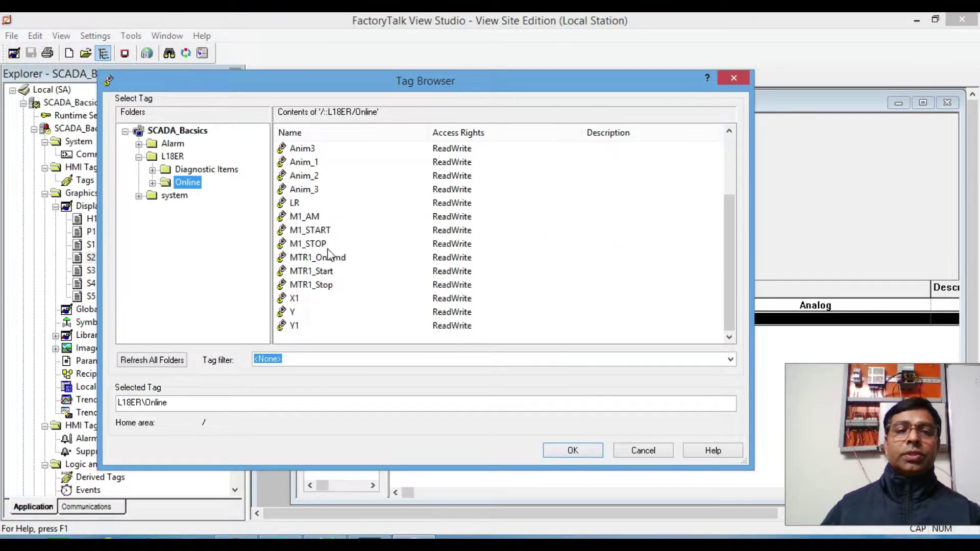
pyautogui.doubleClick(294, 326)
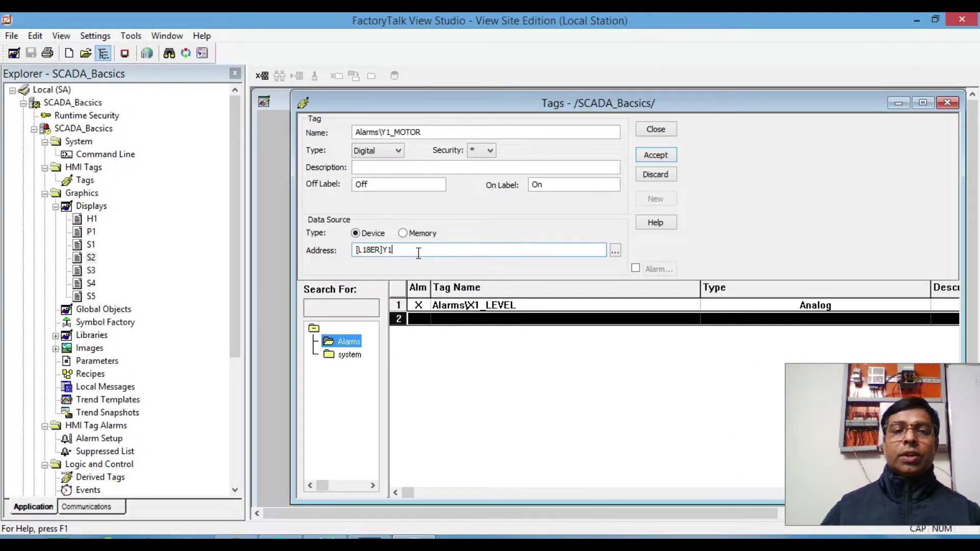
# - Enable a Changes to Off alarm for Y1_MOTOR with the label Y1 MOTOR STOPPED, and save the tag
pyautogui.click(635, 268)
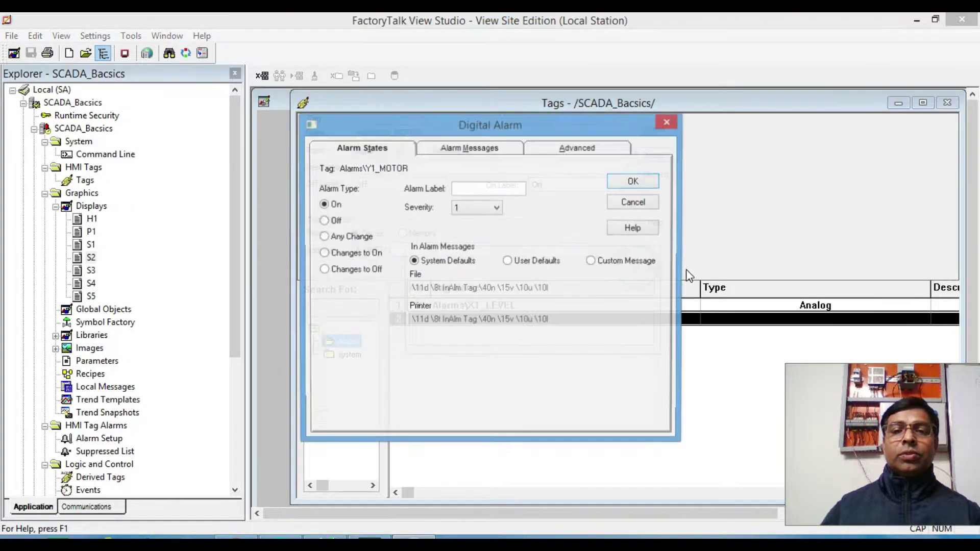
pyautogui.click(327, 270)
pyautogui.click(462, 190)
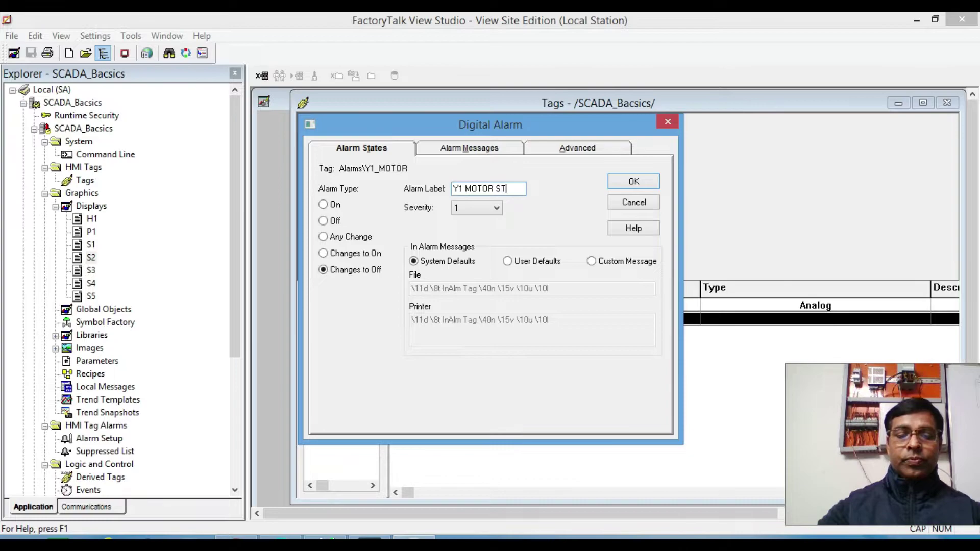
pyautogui.write('PED')
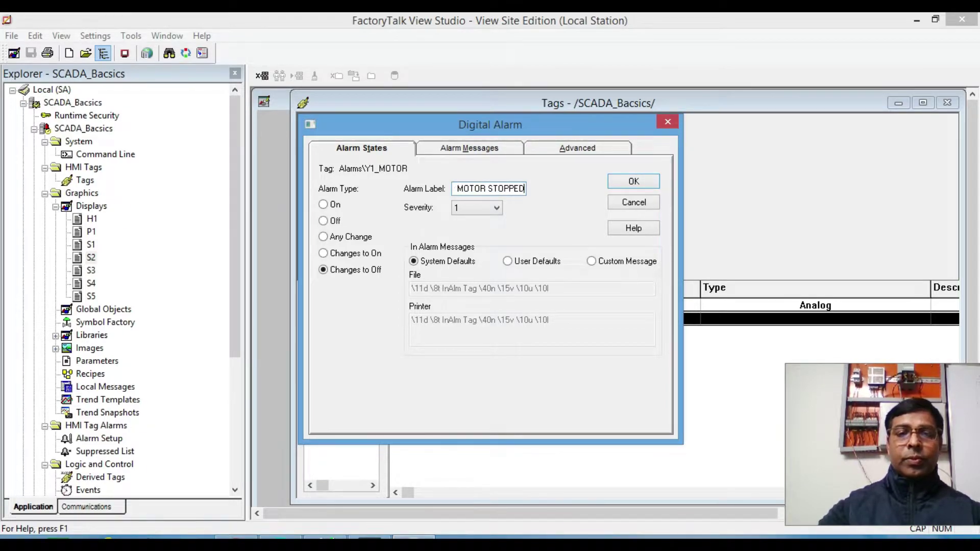
pyautogui.click(620, 183)
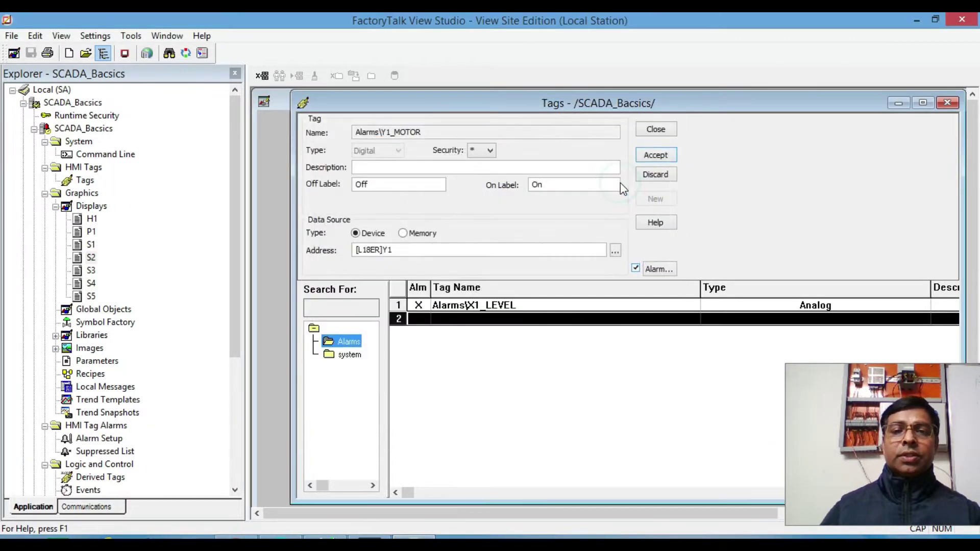
pyautogui.click(656, 156)
# - Review the settings of the X1_LEVEL and Y1_MOTOR tags in the Alarms folder
pyautogui.click(509, 319)
pyautogui.click(503, 305)
pyautogui.click(497, 321)
pyautogui.click(503, 305)
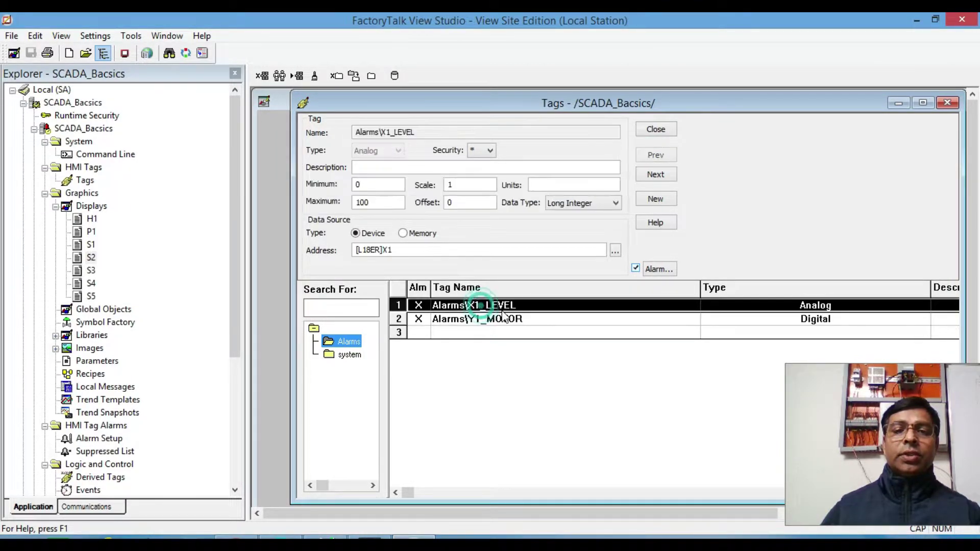
pyautogui.click(484, 320)
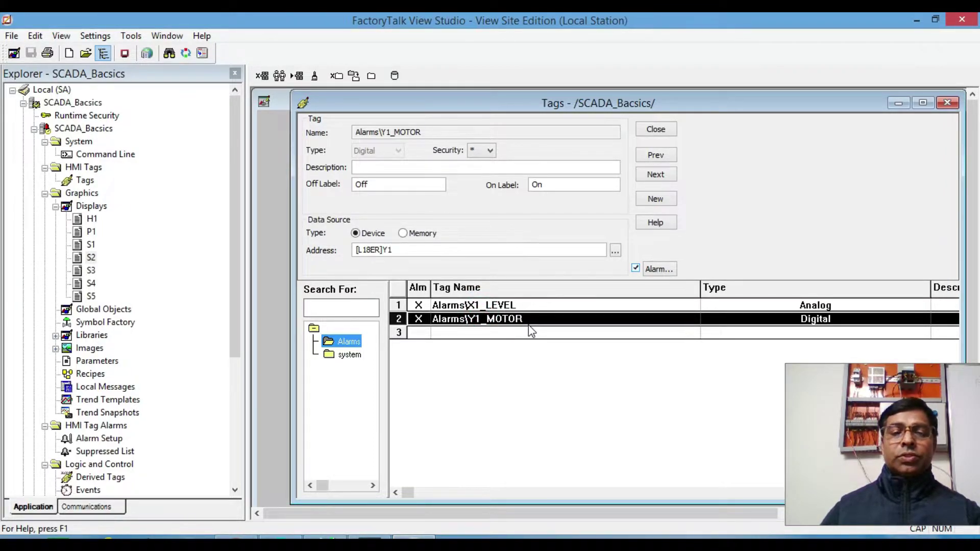
# - Check which tag drives the color animation of the motor on display S4, and close the display
pyautogui.doubleClick(91, 283)
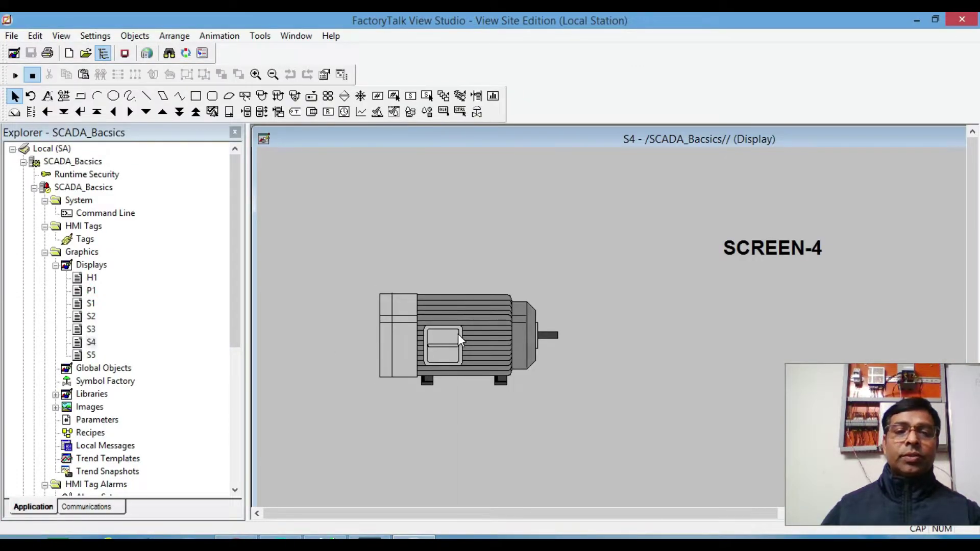
pyautogui.rightClick(458, 334)
pyautogui.moveTo(580, 246)
pyautogui.click(679, 258)
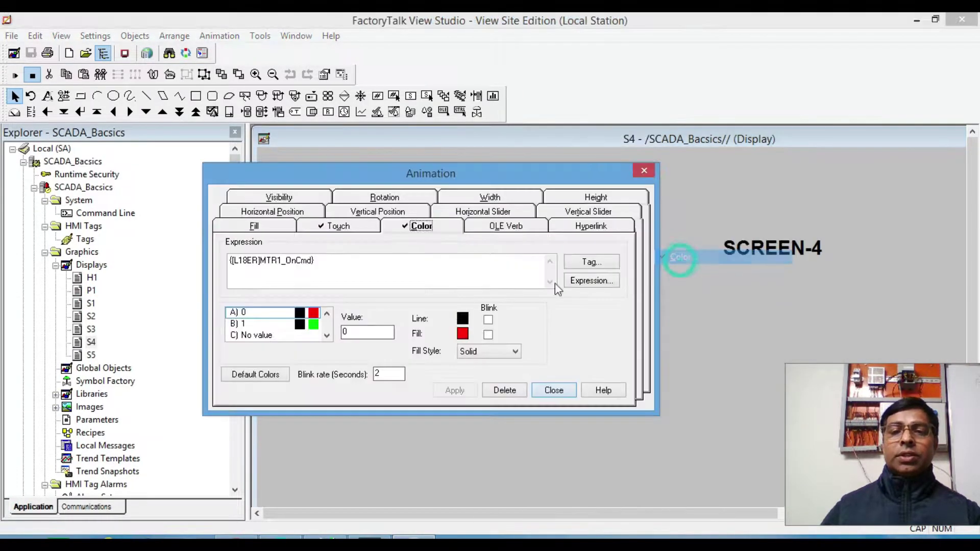
pyautogui.click(567, 390)
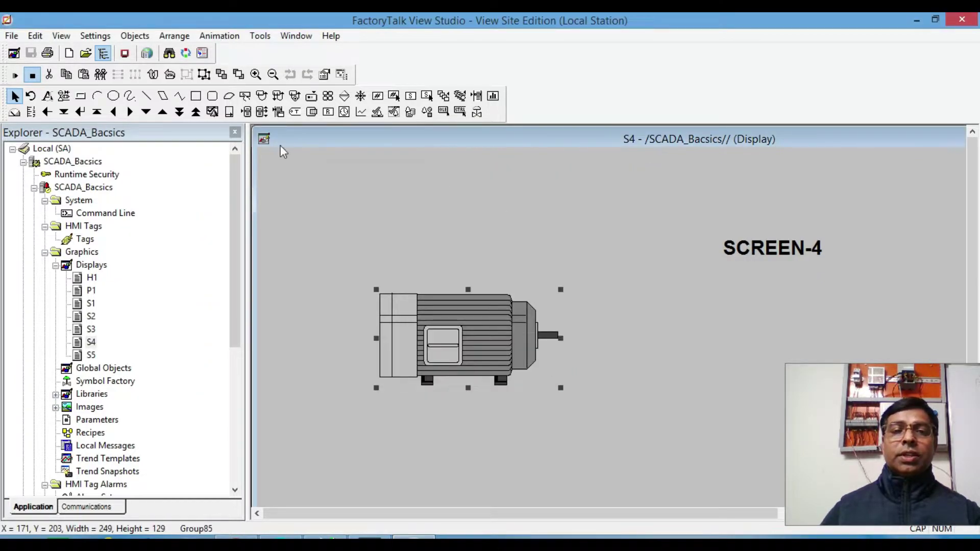
pyautogui.click(264, 139)
pyautogui.click(331, 237)
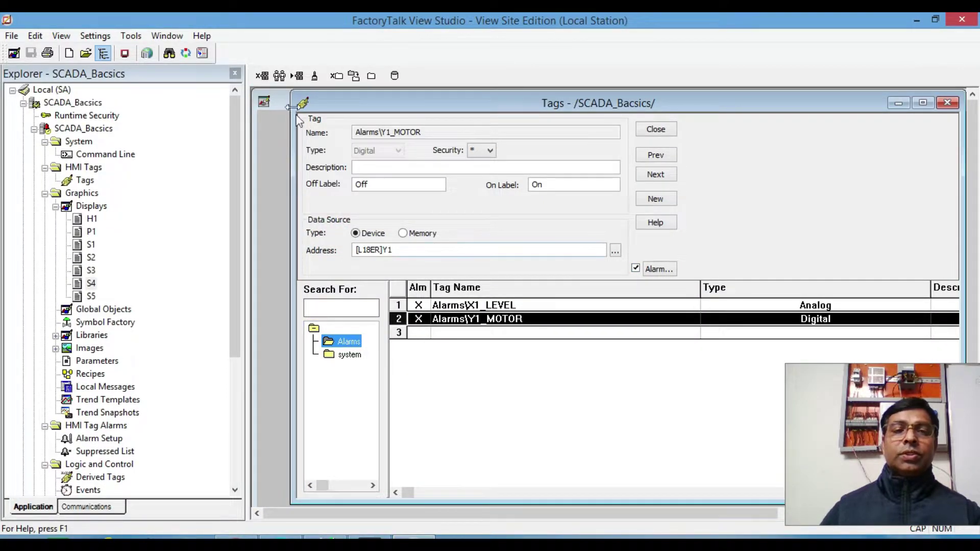
# - Duplicate the Y1_MOTOR tag in the Alarms folder and name the copy Alarms\MTR1_MOTOR
pyautogui.click(279, 75)
pyautogui.click(394, 132)
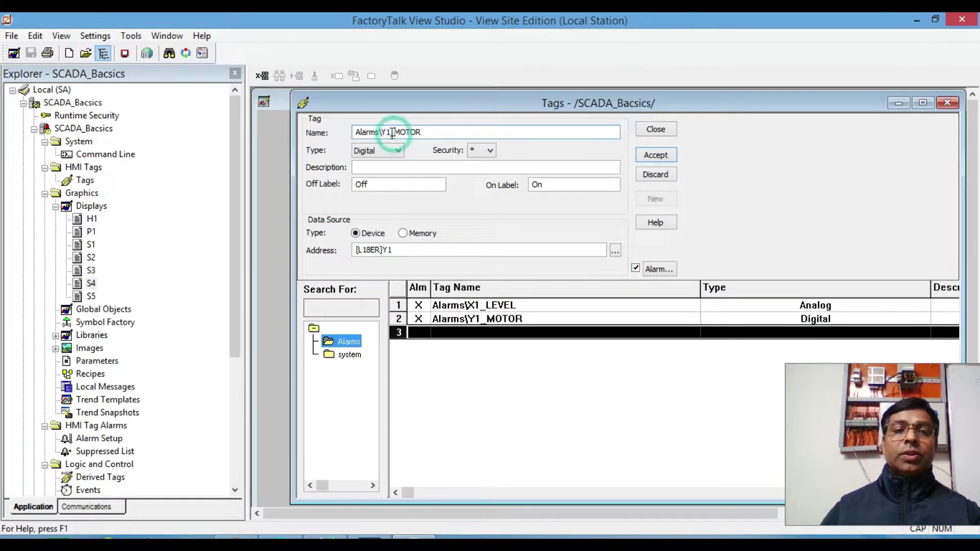
pyautogui.moveTo(423, 133); pyautogui.dragTo(383, 137)
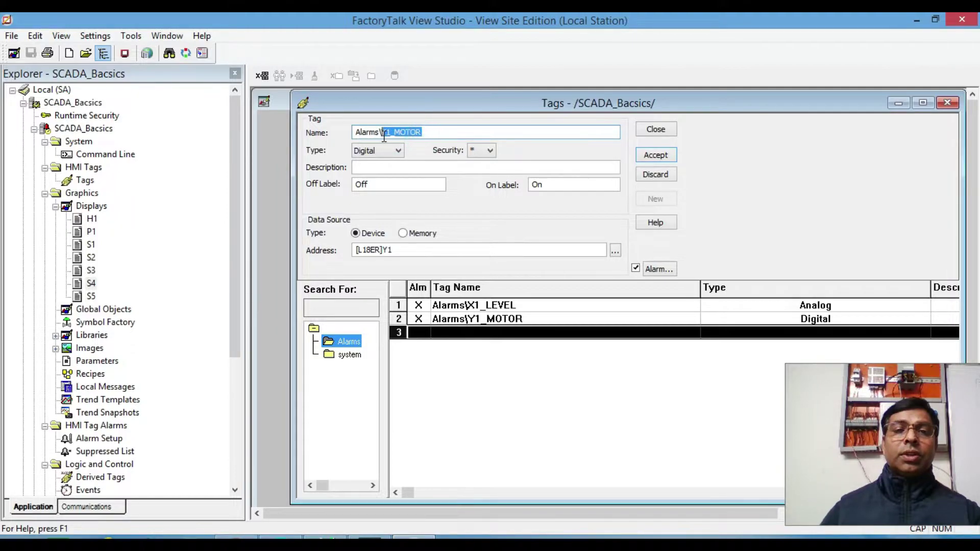
pyautogui.write('MTR')
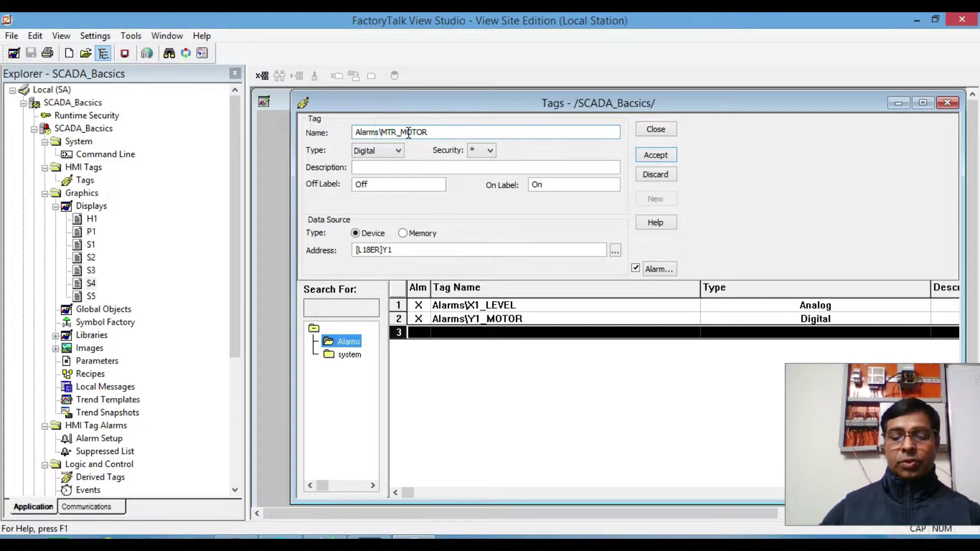
pyautogui.write('1')
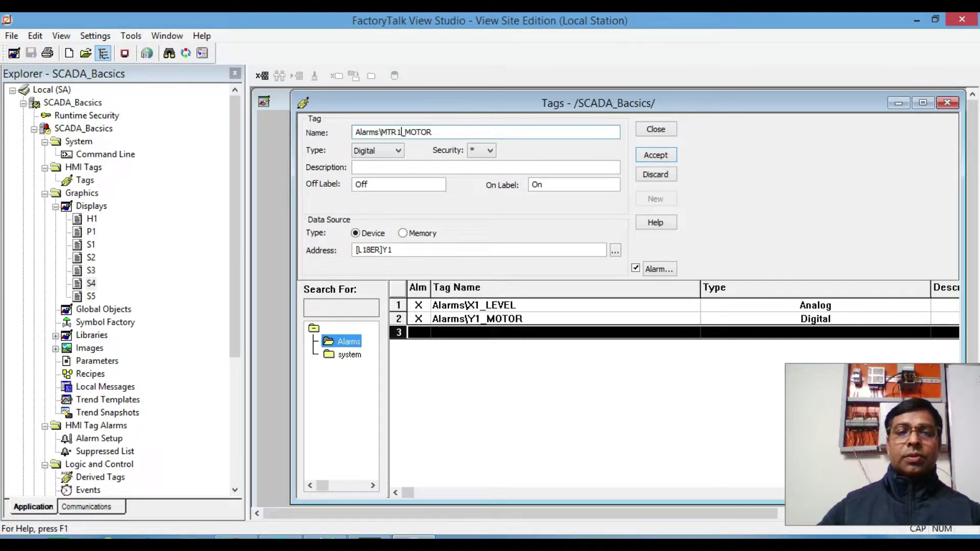
# - Assign the device address [L18ER]MTR1_OnCmd to the MTR1_MOTOR tag
pyautogui.doubleClick(429, 250)
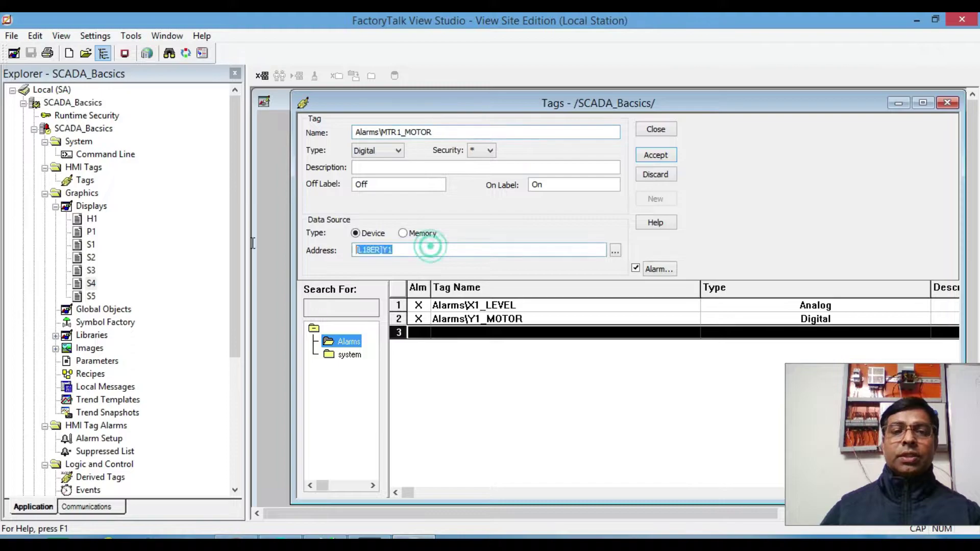
pyautogui.click(615, 250)
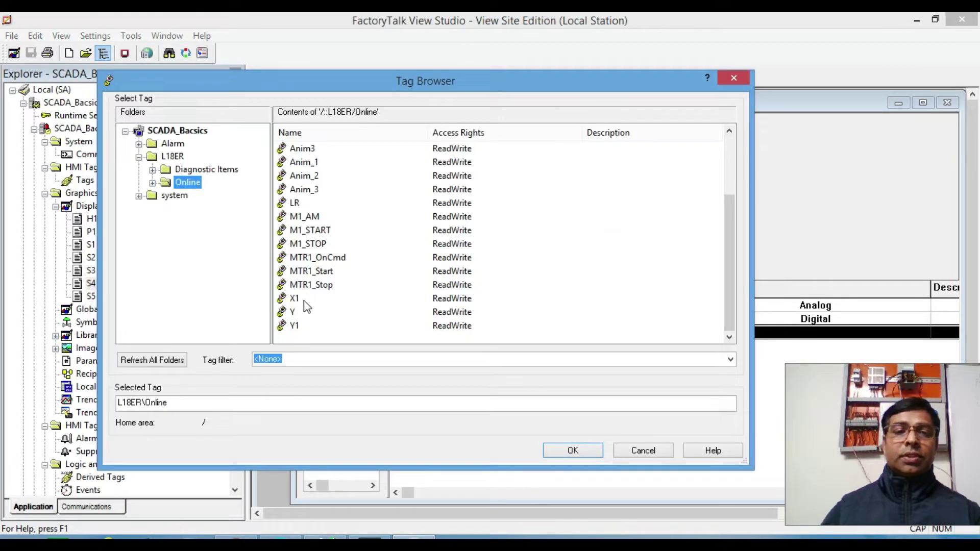
pyautogui.click(321, 258)
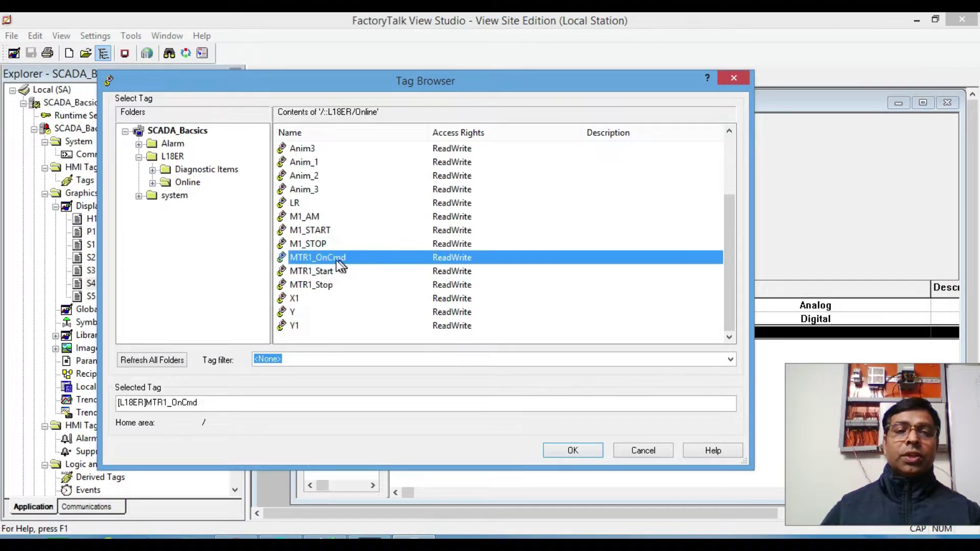
pyautogui.doubleClick(321, 259)
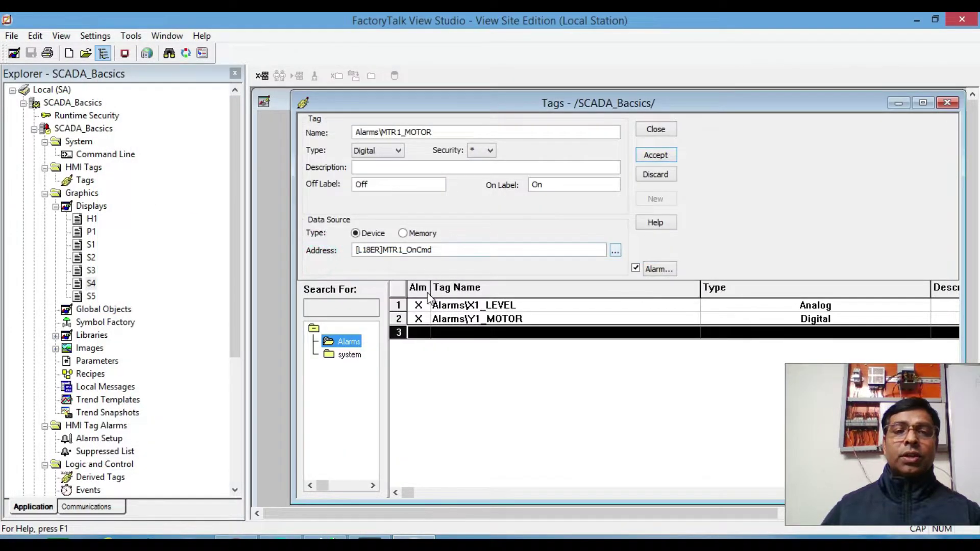
# - Change the digital alarm label of MTR1_MOTOR to MTR1 MOTOR STOPPED, and save the tag
pyautogui.click(657, 271)
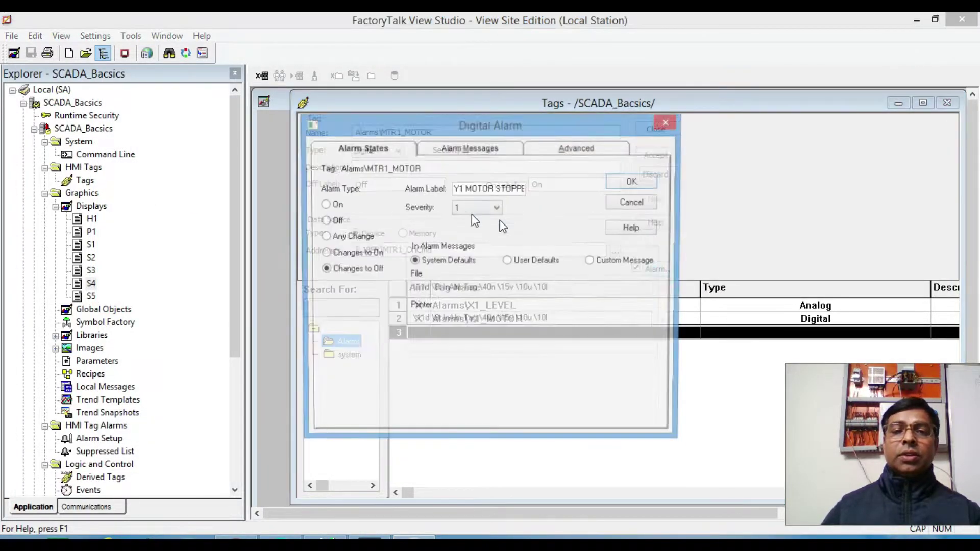
pyautogui.doubleClick(456, 189)
pyautogui.write('M1TR')
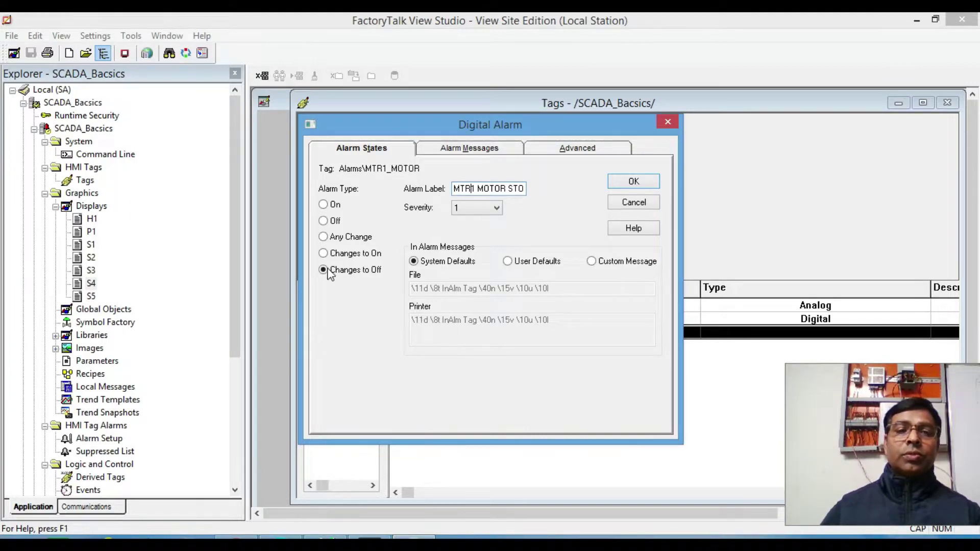
pyautogui.click(638, 181)
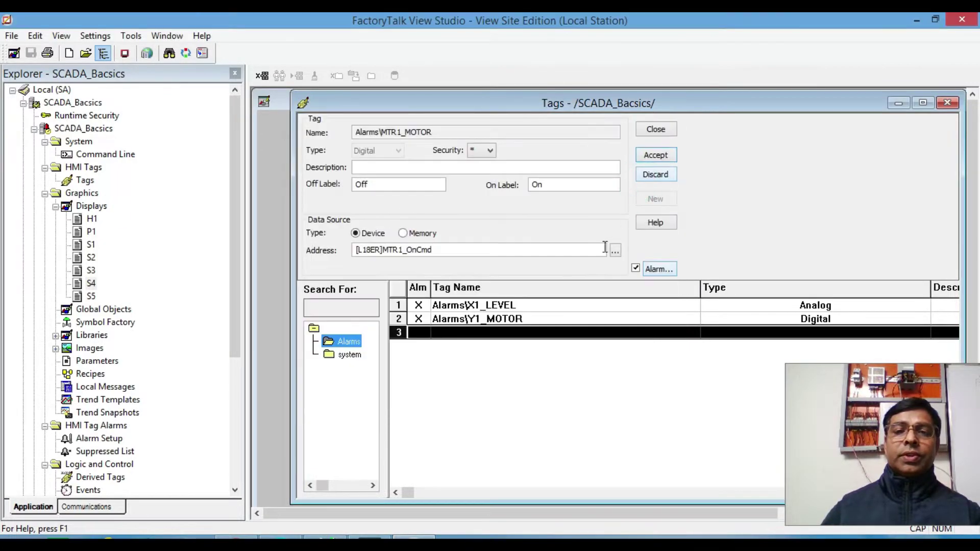
pyautogui.click(655, 155)
# - Review the X1_LEVEL, Y1_MOTOR and MTR1_MOTOR tag settings in the Alarms folder, and close the tag editor
pyautogui.click(506, 306)
pyautogui.click(494, 330)
pyautogui.click(495, 305)
pyautogui.click(495, 319)
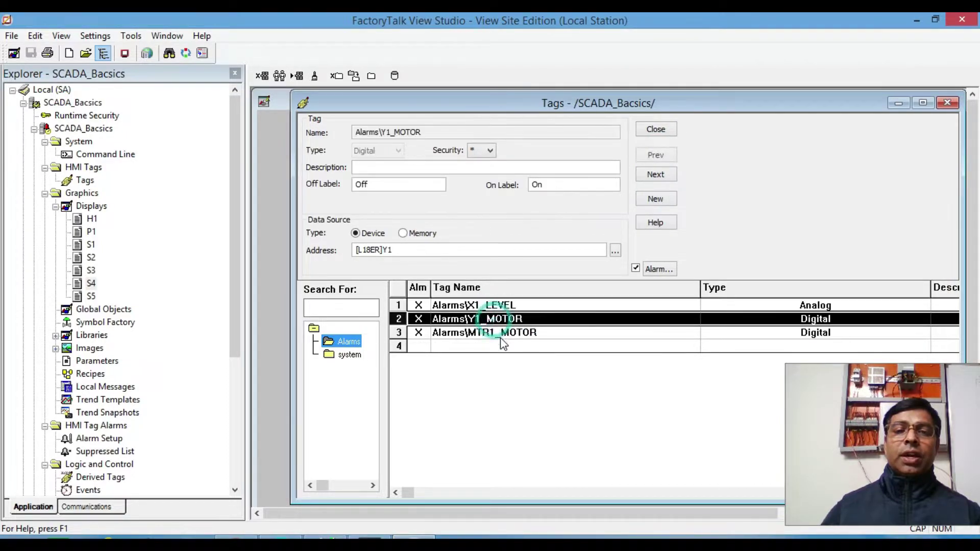
pyautogui.click(495, 332)
pyautogui.click(475, 305)
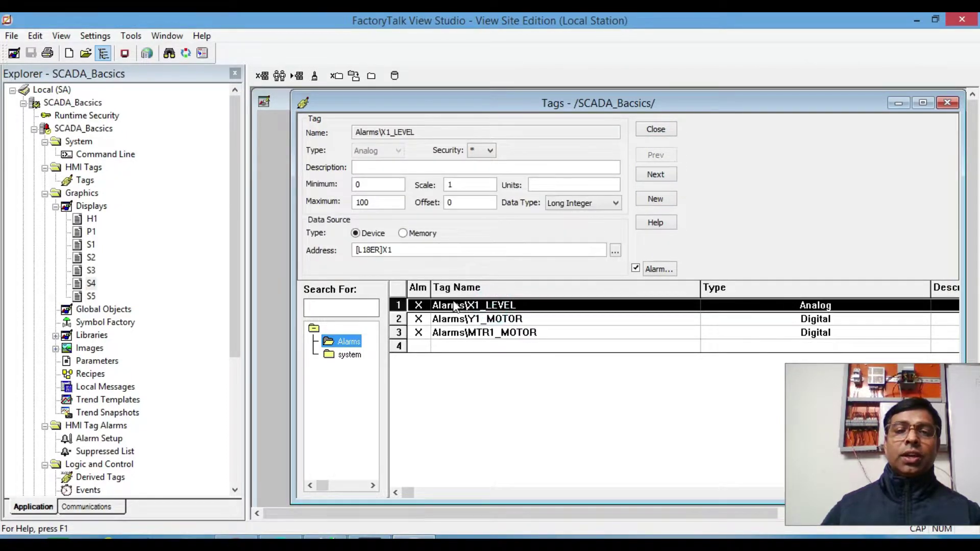
pyautogui.click(505, 321)
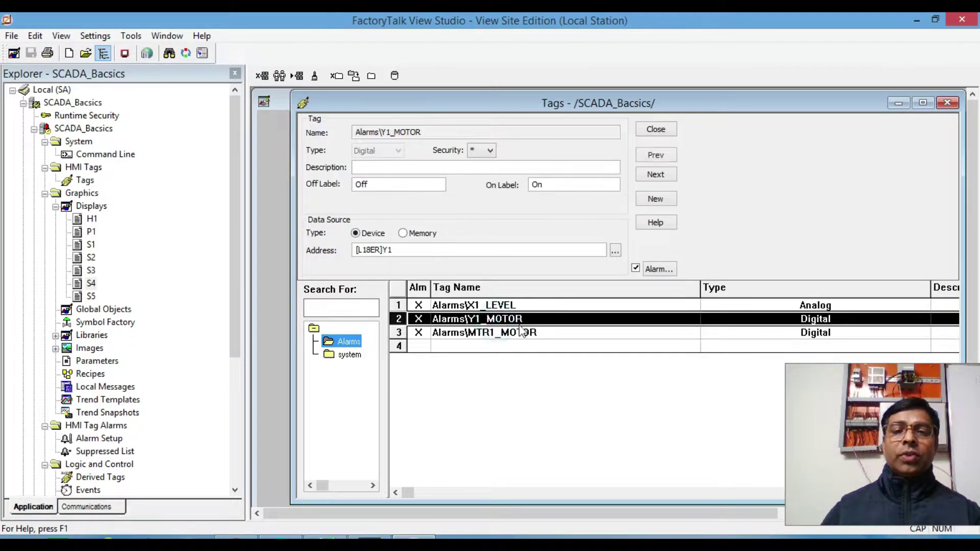
pyautogui.click(498, 334)
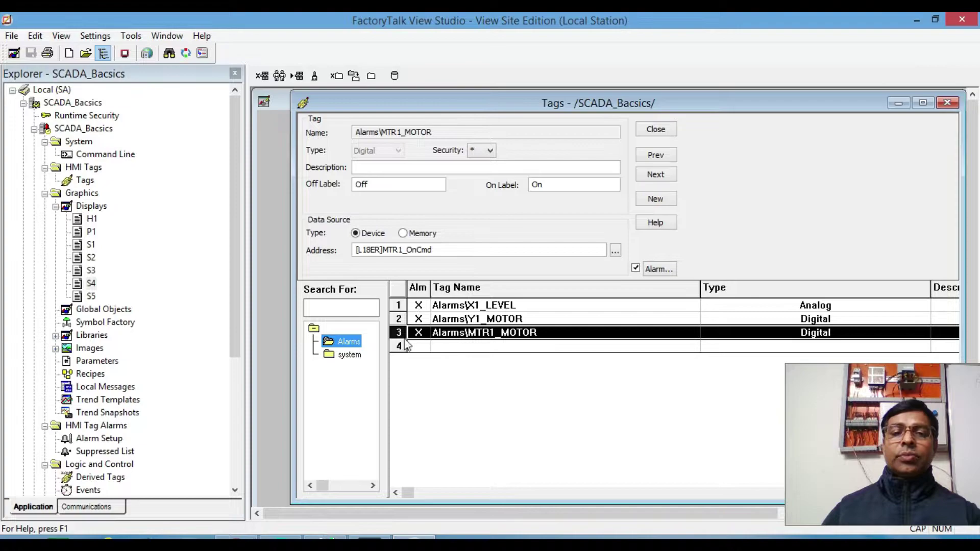
pyautogui.click(471, 308)
pyautogui.click(472, 319)
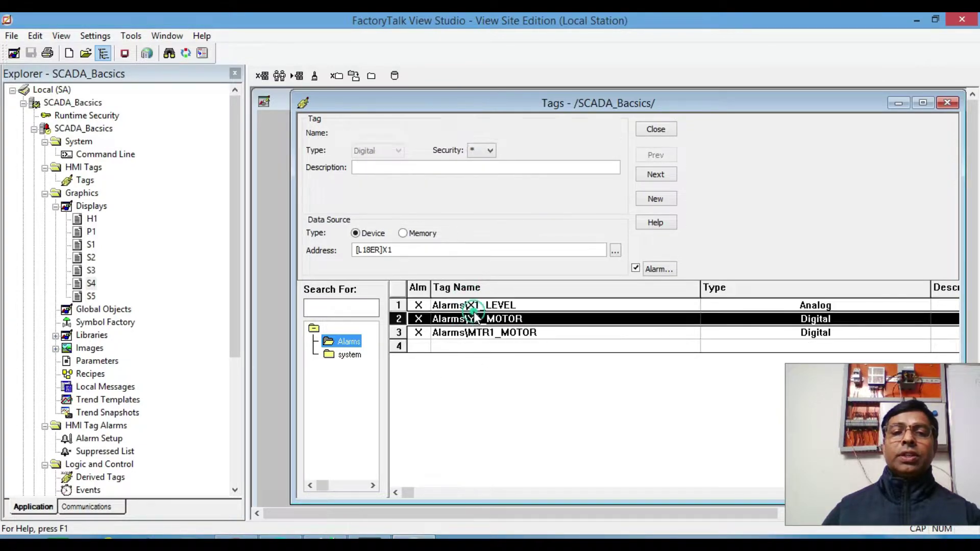
pyautogui.click(484, 333)
pyautogui.click(474, 318)
pyautogui.click(656, 130)
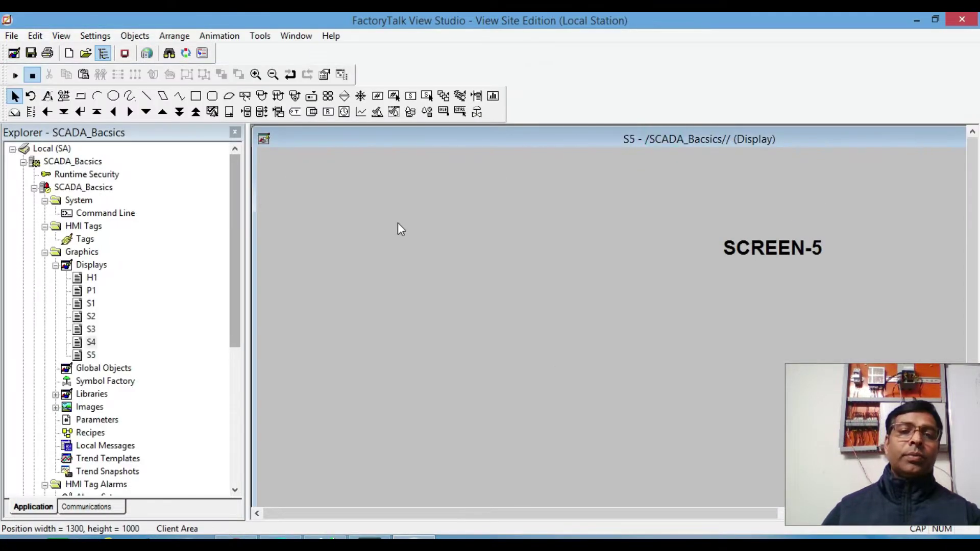
# - Open the HMI Tag Alarm Information graphic library
pyautogui.moveTo(234, 181); pyautogui.dragTo(236, 361)
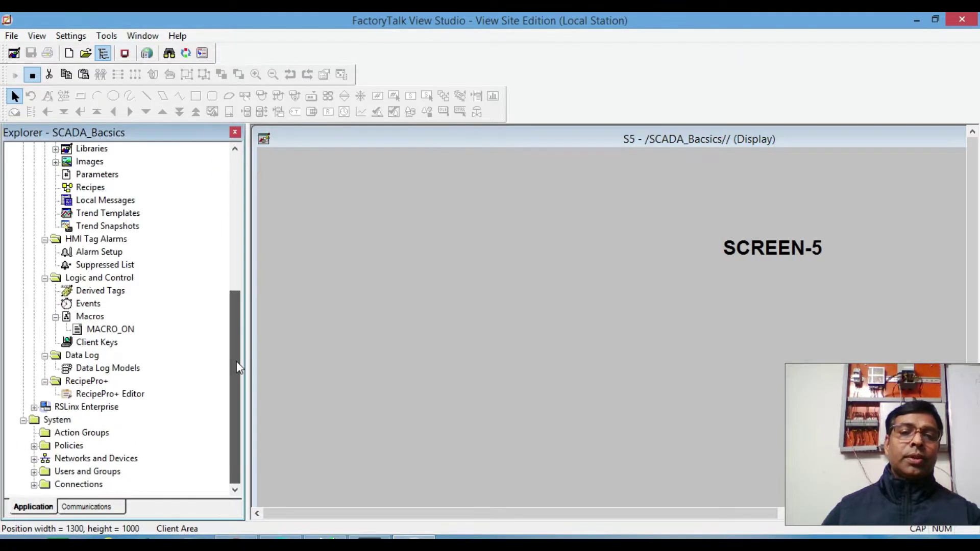
pyautogui.click(493, 298)
pyautogui.rightClick(468, 195)
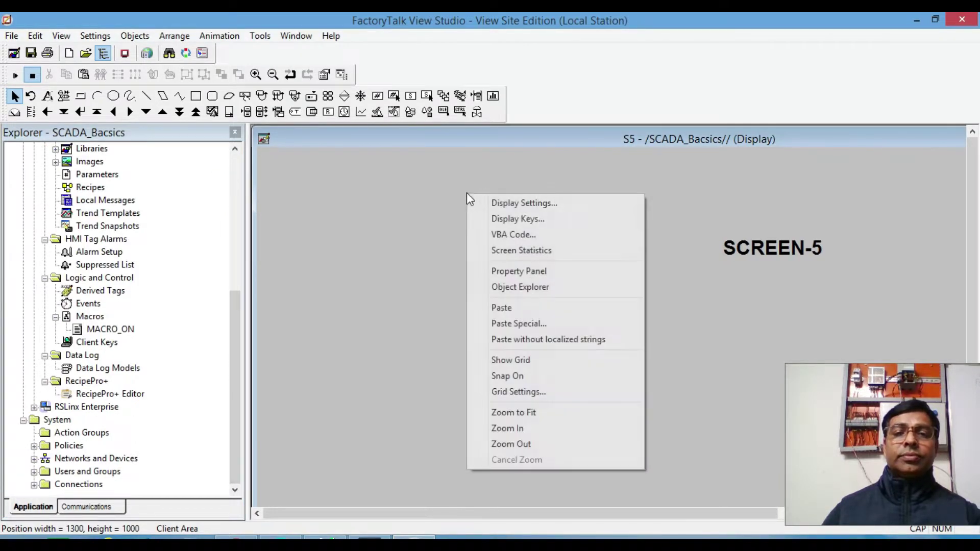
pyautogui.click(531, 416)
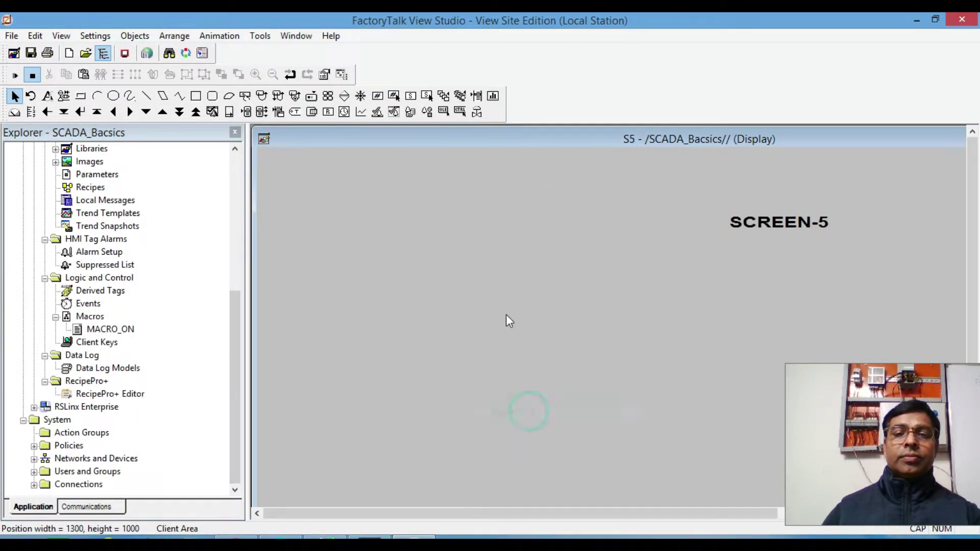
pyautogui.click(101, 329)
pyautogui.scroll(3, 138, 265)
pyautogui.scroll(1, 142, 257)
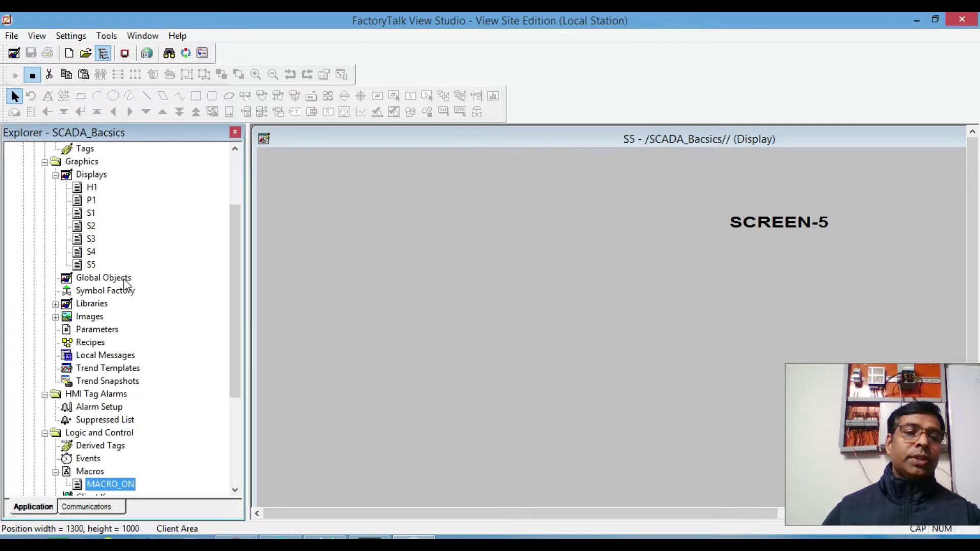
pyautogui.click(55, 304)
pyautogui.click(112, 302)
pyautogui.scroll(-2, 221, 356)
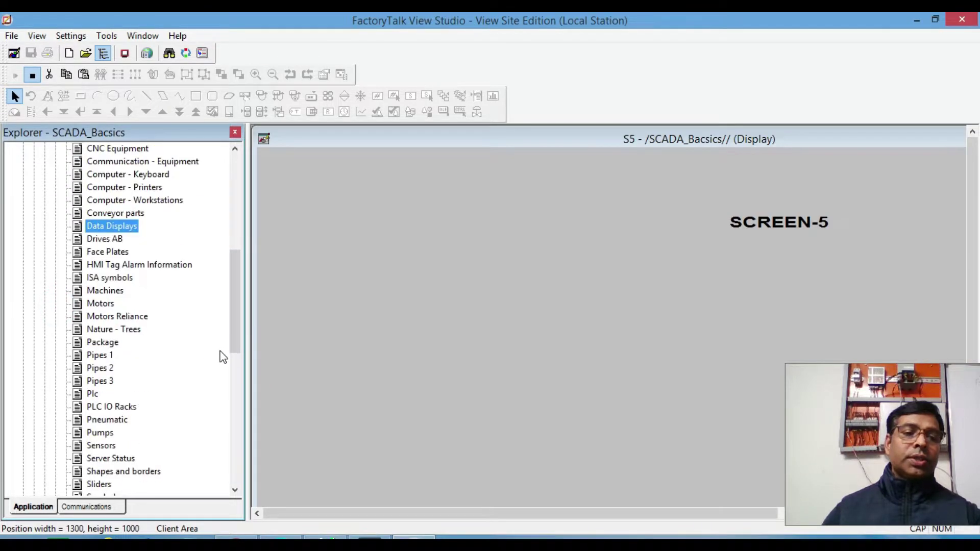
pyautogui.click(113, 266)
pyautogui.doubleClick(116, 268)
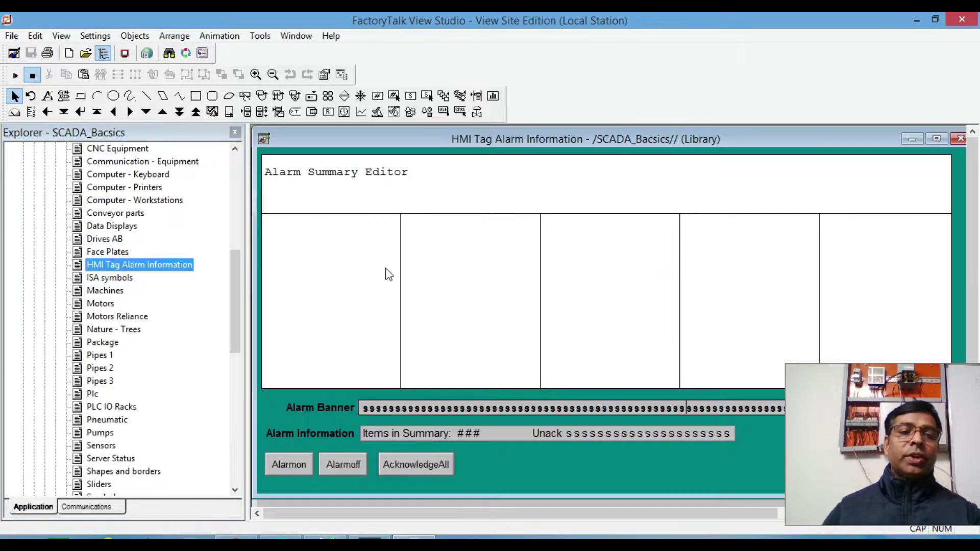
# - Copy the alarm summary, alarm banner, alarm information line and alarm buttons from the library into display S5, closing the library
pyautogui.click(556, 287)
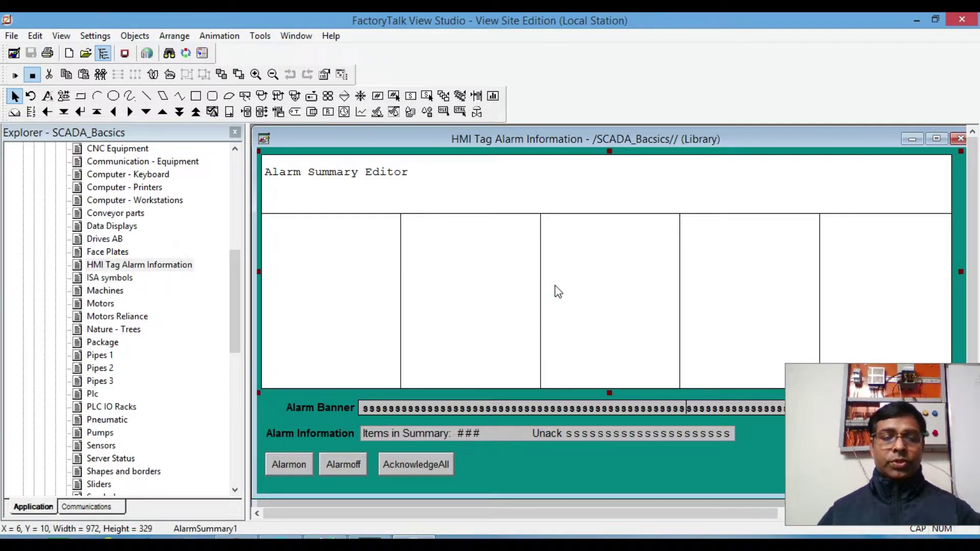
pyautogui.keyDown('shift'); pyautogui.click(335, 406); pyautogui.keyUp('shift')
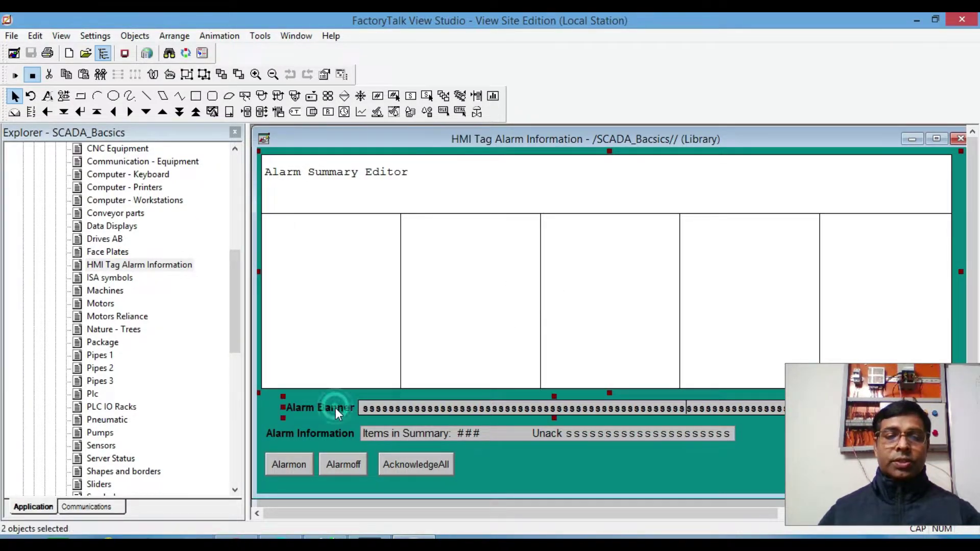
pyautogui.keyDown('shift'); pyautogui.click(329, 432); pyautogui.keyUp('shift')
pyautogui.keyDown('shift'); pyautogui.click(328, 463); pyautogui.keyUp('shift')
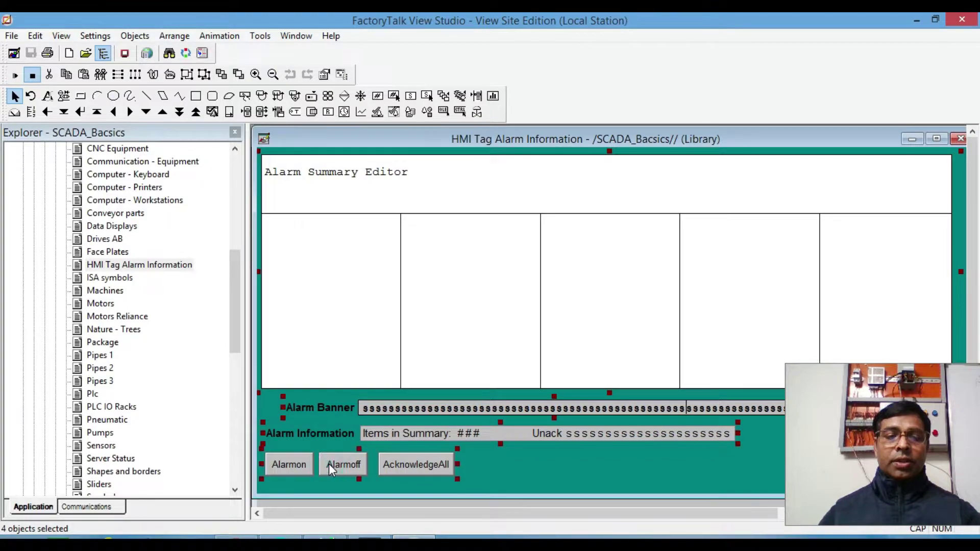
pyautogui.click(270, 136)
pyautogui.click(317, 238)
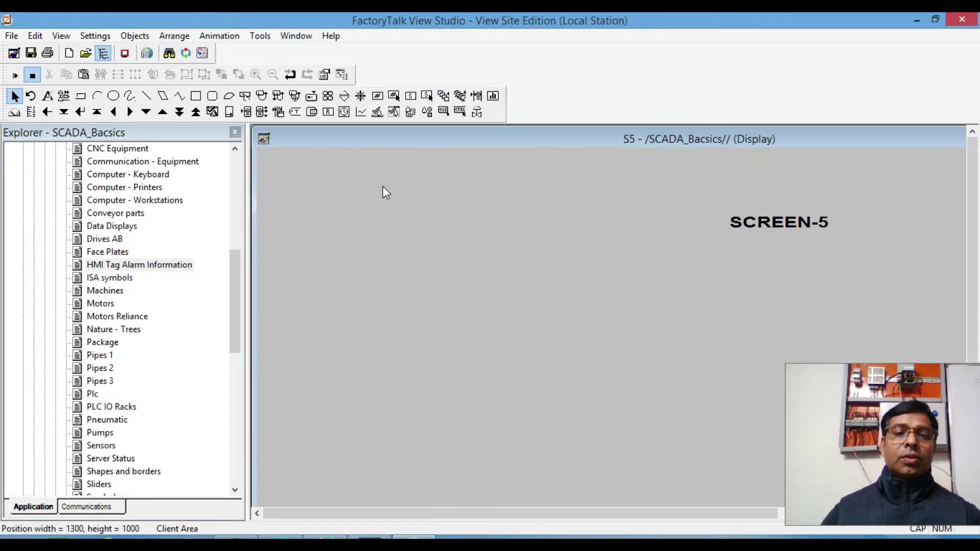
pyautogui.rightClick(383, 188)
pyautogui.click(419, 300)
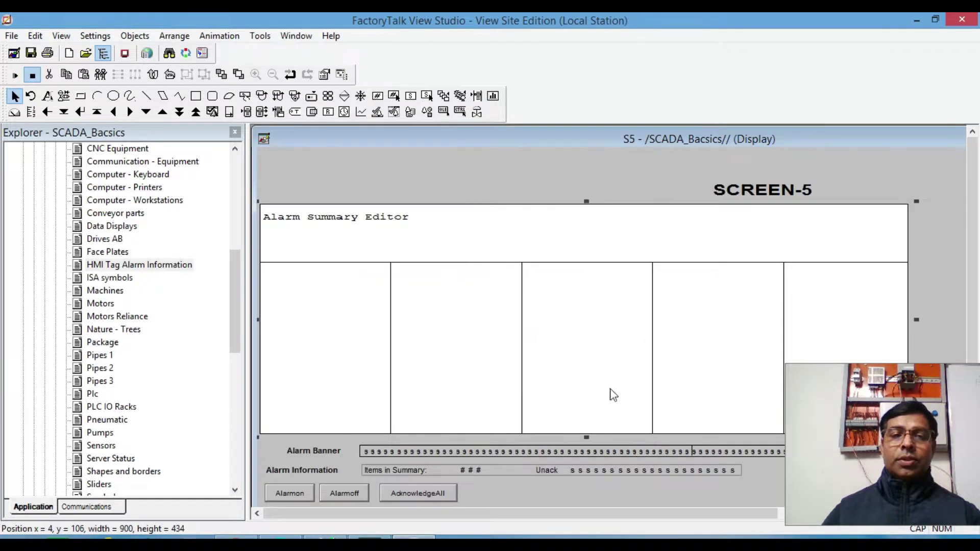
# - Stretch the alarm summary on S5 upward to a height of about 440, then save and close the display
pyautogui.click(670, 292)
pyautogui.moveTo(588, 203); pyautogui.dragTo(587, 199)
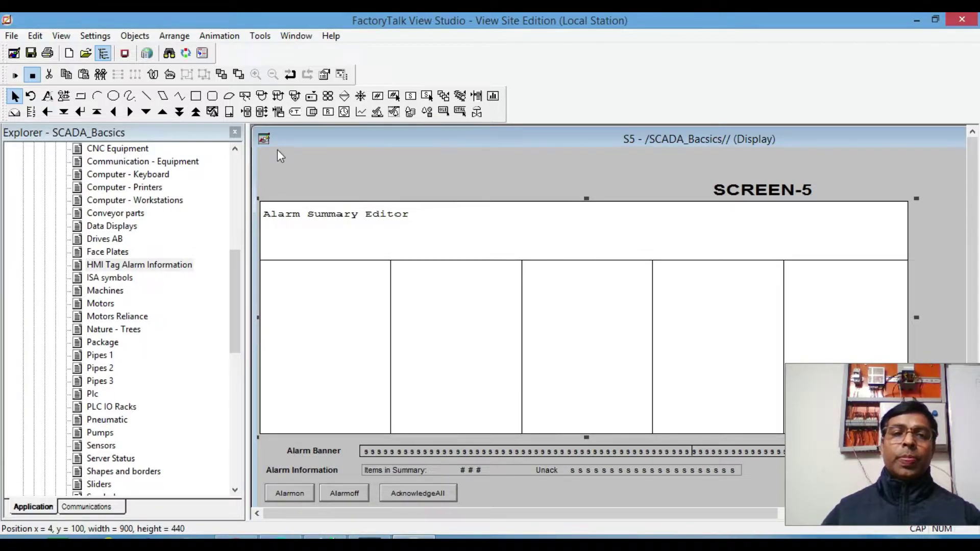
pyautogui.click(264, 139)
pyautogui.click(296, 241)
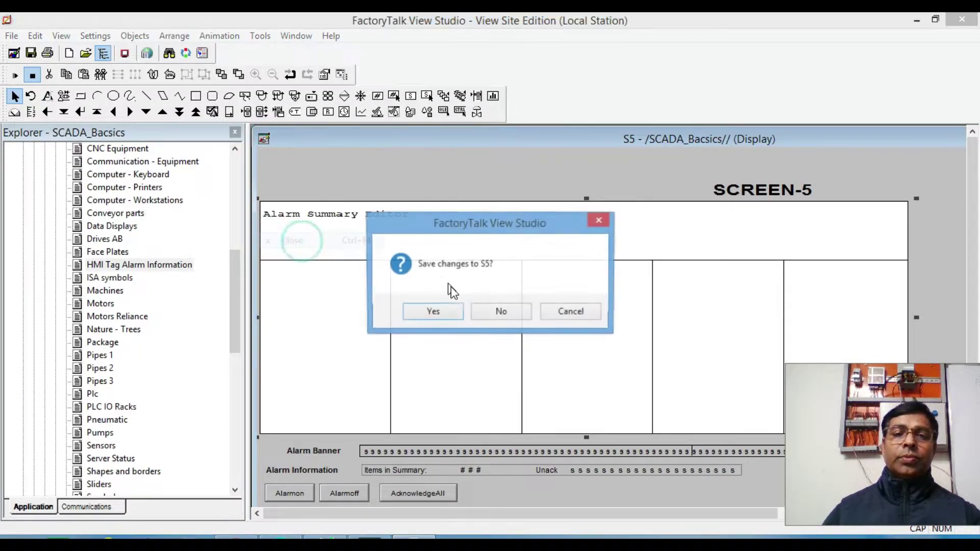
pyautogui.click(445, 316)
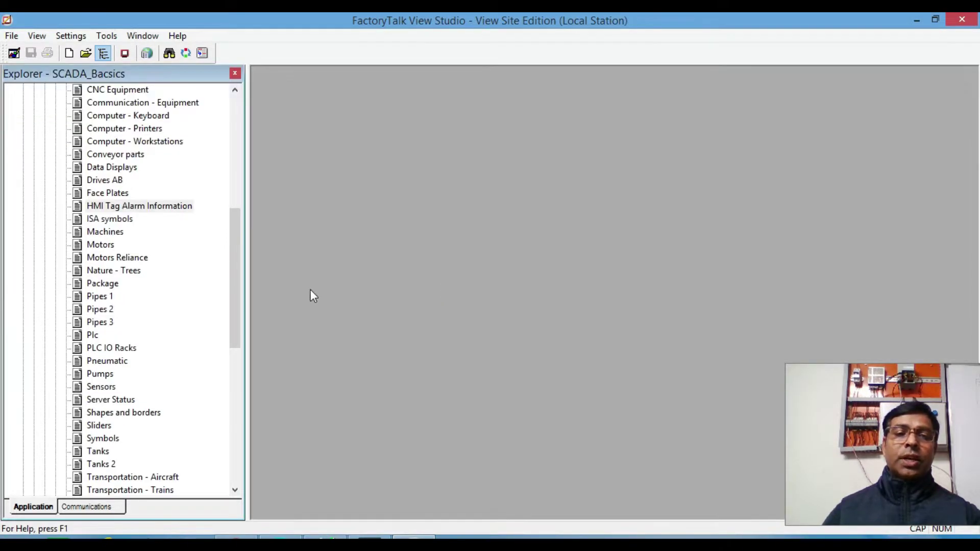
# - Duplicate display H1 under the name F1
pyautogui.moveTo(228, 264); pyautogui.dragTo(225, 195)
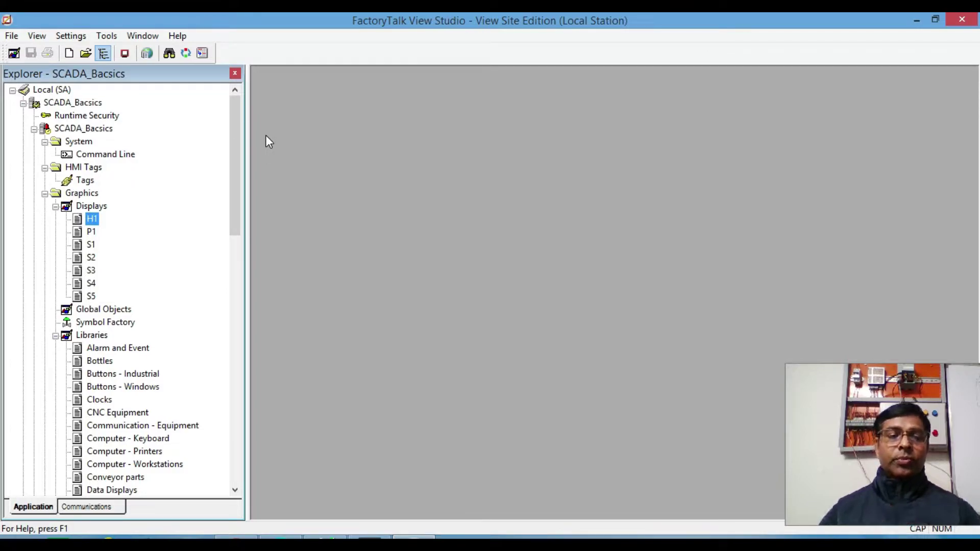
pyautogui.rightClick(90, 220)
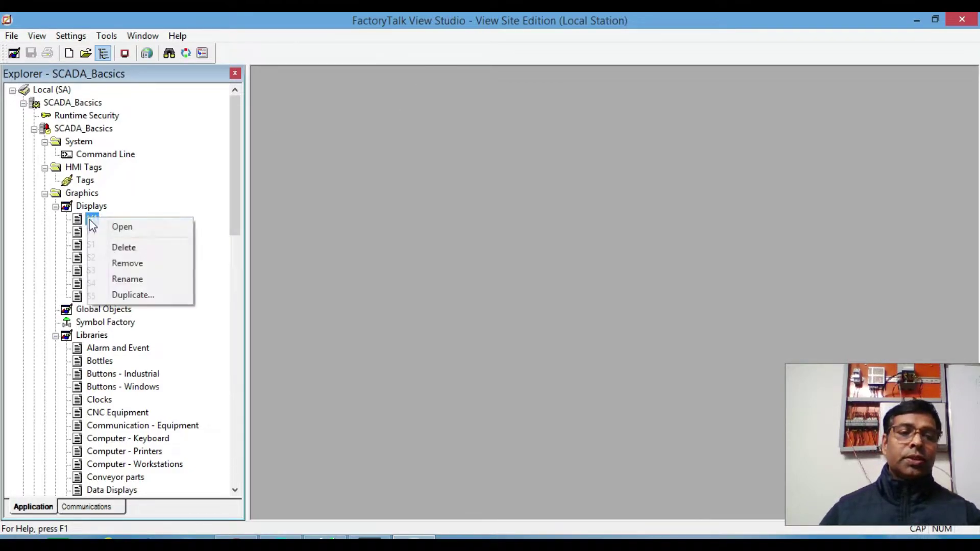
pyautogui.click(131, 295)
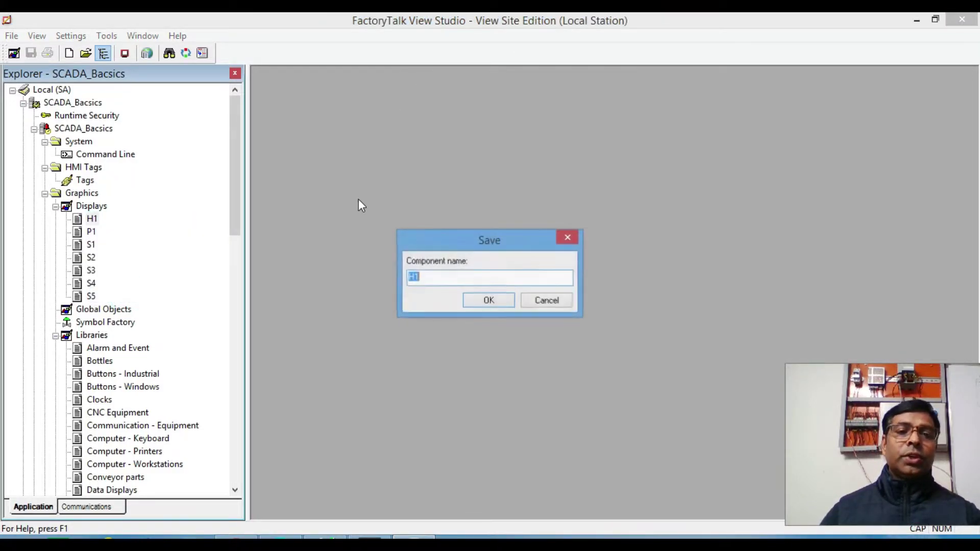
pyautogui.doubleClick(414, 276)
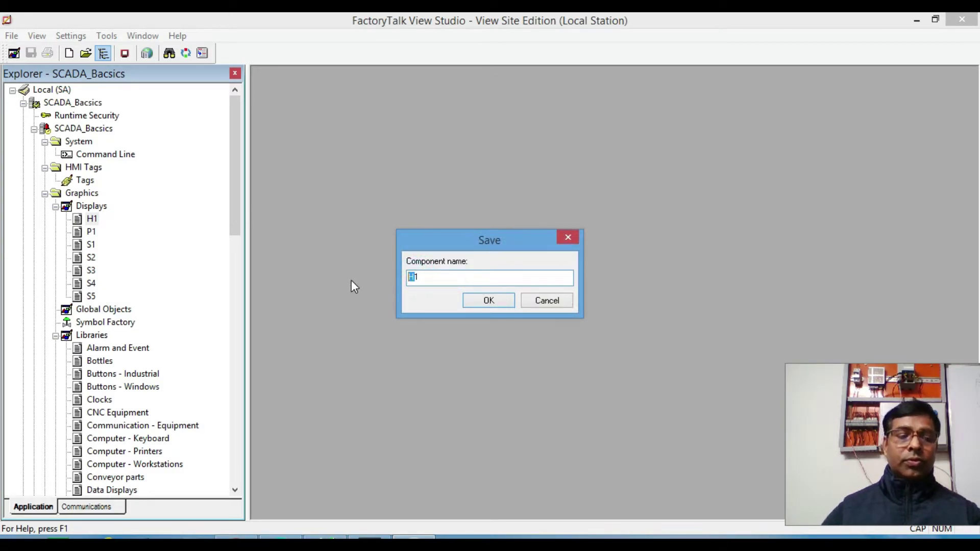
pyautogui.write('F')
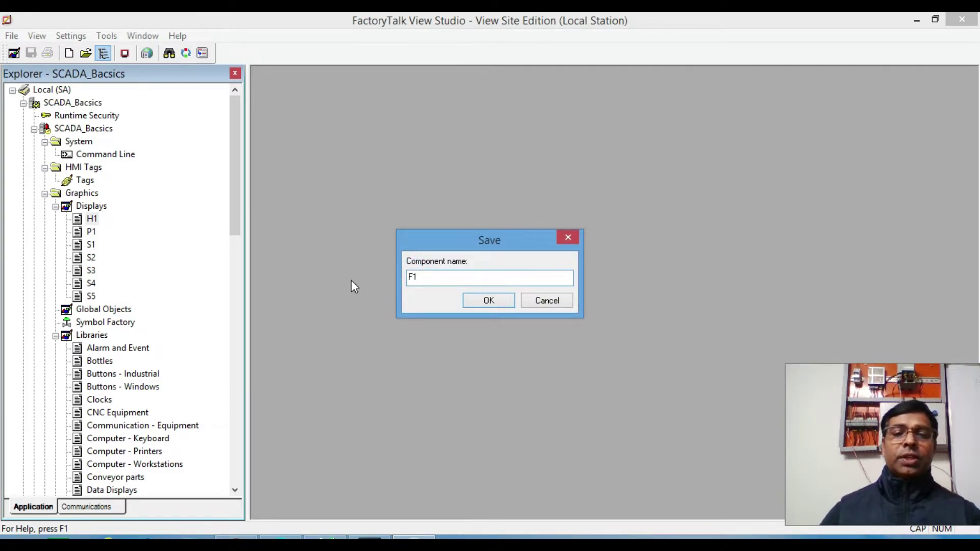
pyautogui.click(485, 301)
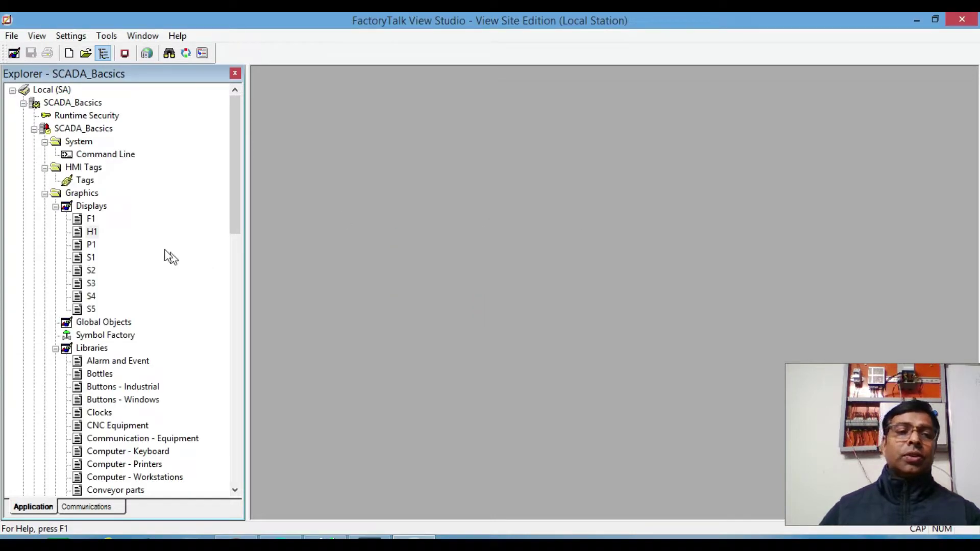
# - Open display F1 and delete all six of its navigation buttons
pyautogui.click(91, 219)
pyautogui.doubleClick(91, 219)
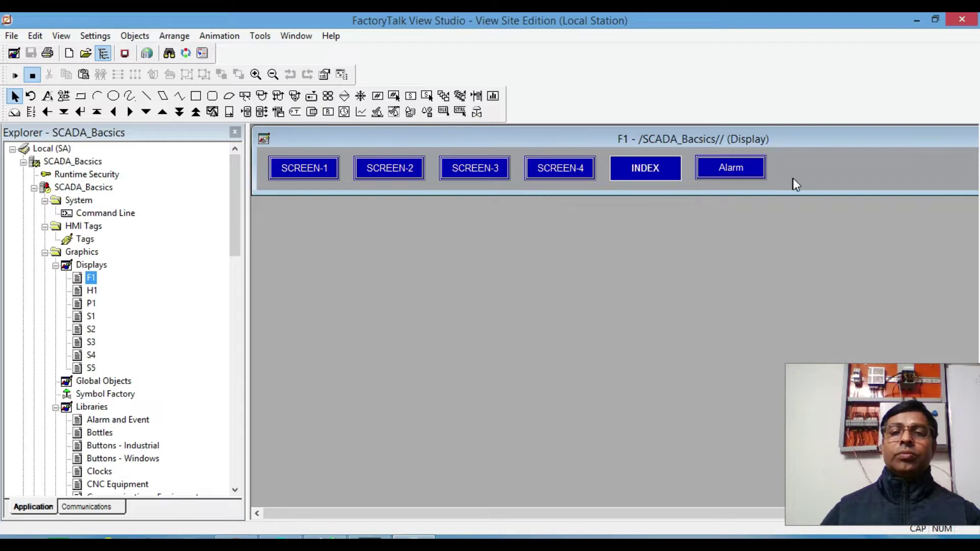
pyautogui.moveTo(805, 188); pyautogui.dragTo(270, 139)
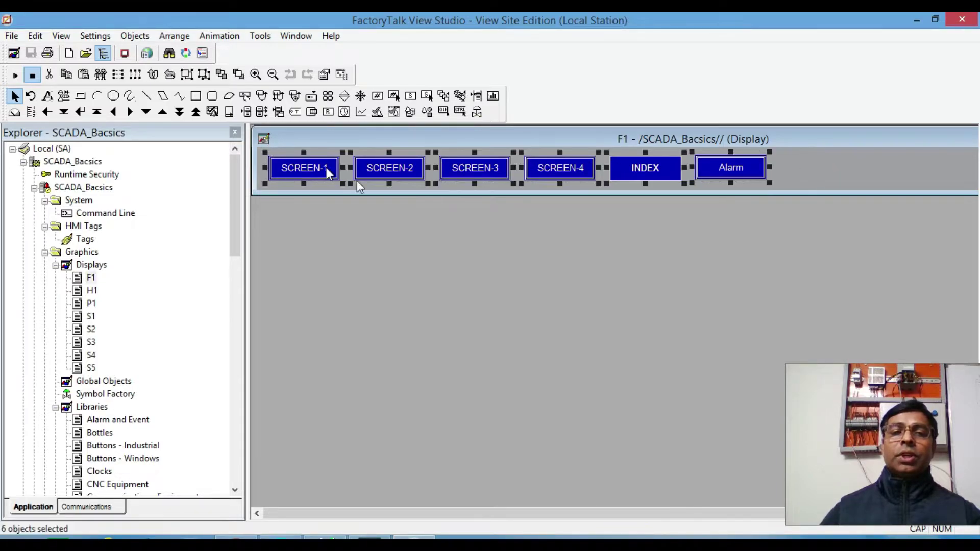
pyautogui.press('Delete')
# - Copy the alarm banner and the alarm button group from the HMI Tag Alarm Information library into F1, closing the library
pyautogui.moveTo(234, 224); pyautogui.dragTo(252, 328)
pyautogui.doubleClick(145, 239)
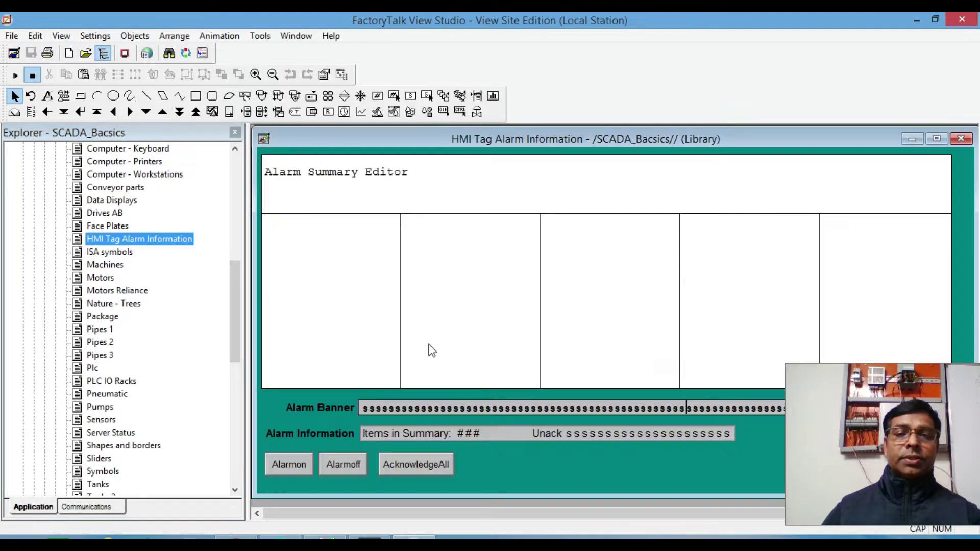
pyautogui.click(309, 408)
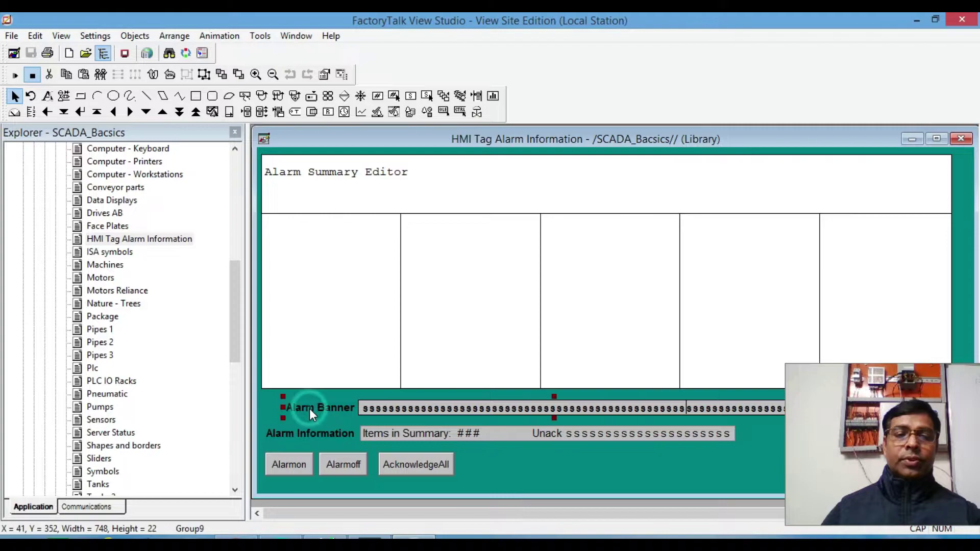
pyautogui.keyDown('shift'); pyautogui.click(289, 466); pyautogui.keyUp('shift')
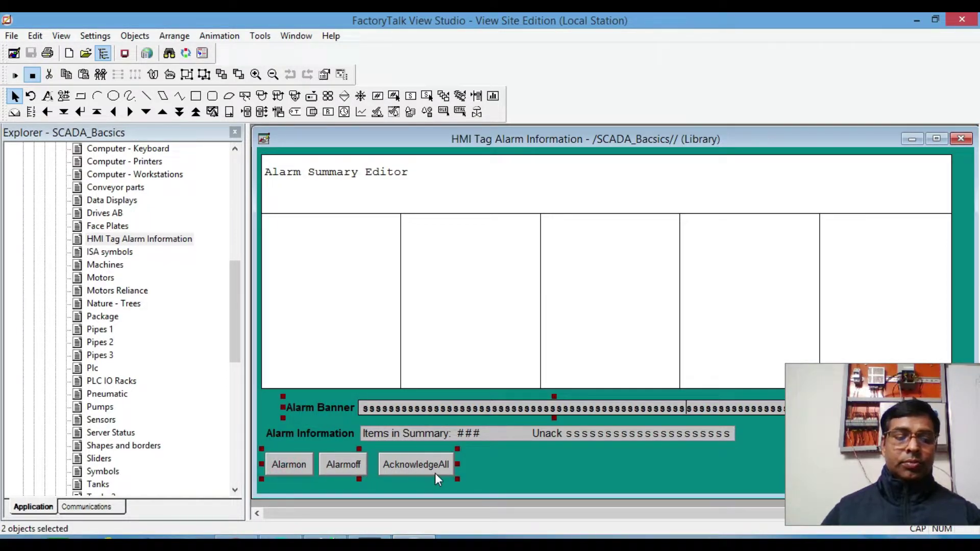
pyautogui.click(264, 139)
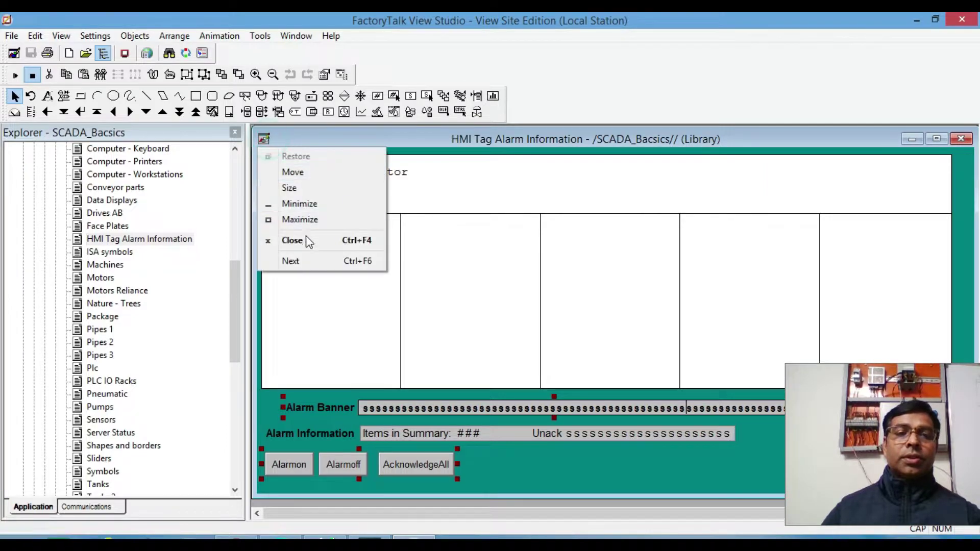
pyautogui.click(307, 239)
pyautogui.rightClick(446, 169)
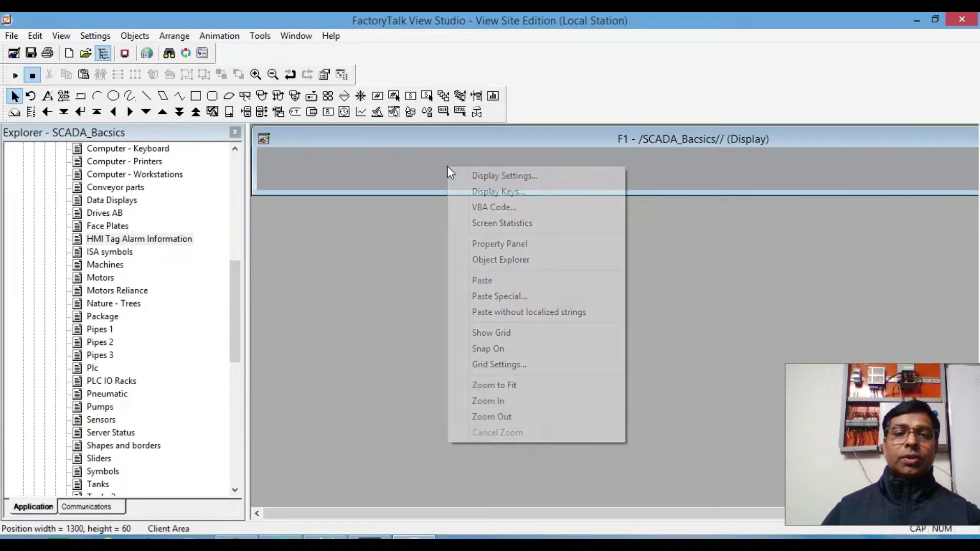
pyautogui.click(488, 280)
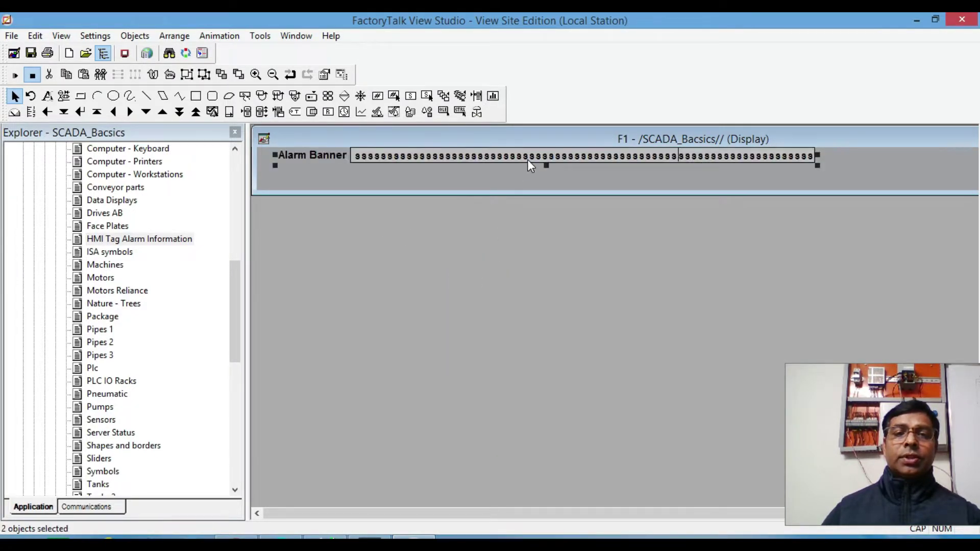
# - Enlarge the F1 window, delete the Alarmon and Alarmoff buttons, and place AcknowledgeAll at the end of the alarm banner
pyautogui.moveTo(616, 192); pyautogui.dragTo(610, 403)
pyautogui.click(513, 259)
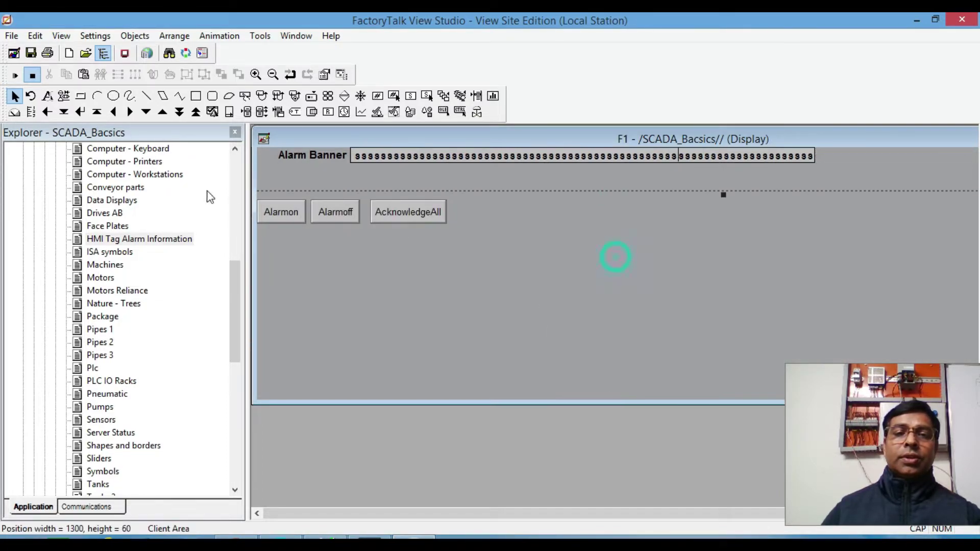
pyautogui.press('Tab')
pyautogui.moveTo(329, 211); pyautogui.dragTo(890, 160)
pyautogui.click(894, 159)
pyautogui.press('Delete')
pyautogui.moveTo(956, 162); pyautogui.dragTo(858, 160)
# - Align the alarm banner and the AcknowledgeAll button on F1 by their middles
pyautogui.hotkey('ctrl', 'a')
pyautogui.click(175, 36)
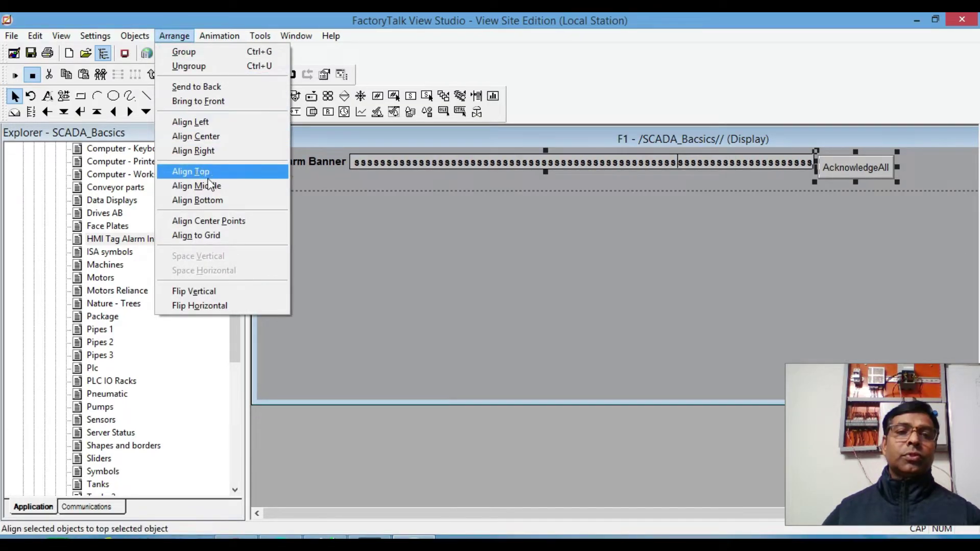
pyautogui.click(208, 187)
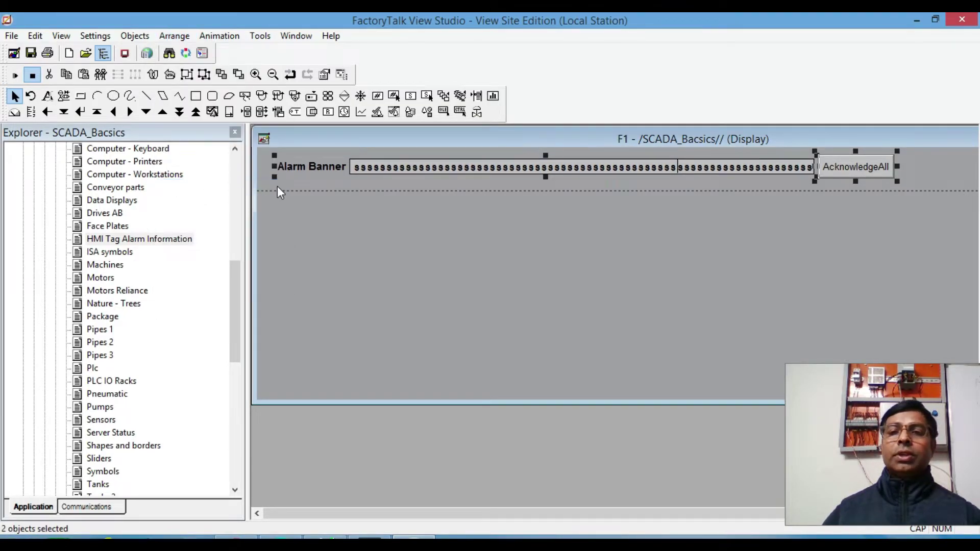
pyautogui.click(546, 221)
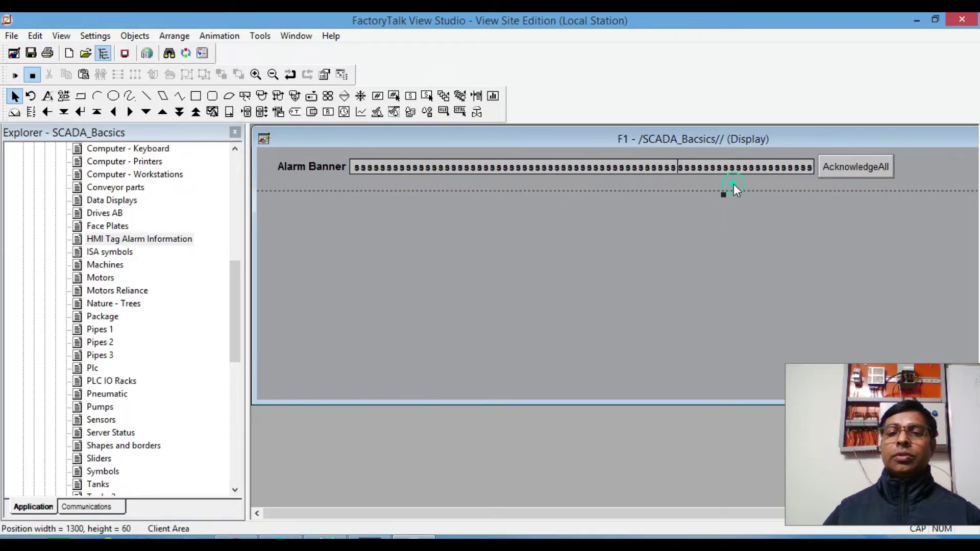
# - Set the height of display F1 to 40 pixels in its display settings, then save and close the display
pyautogui.rightClick(712, 182)
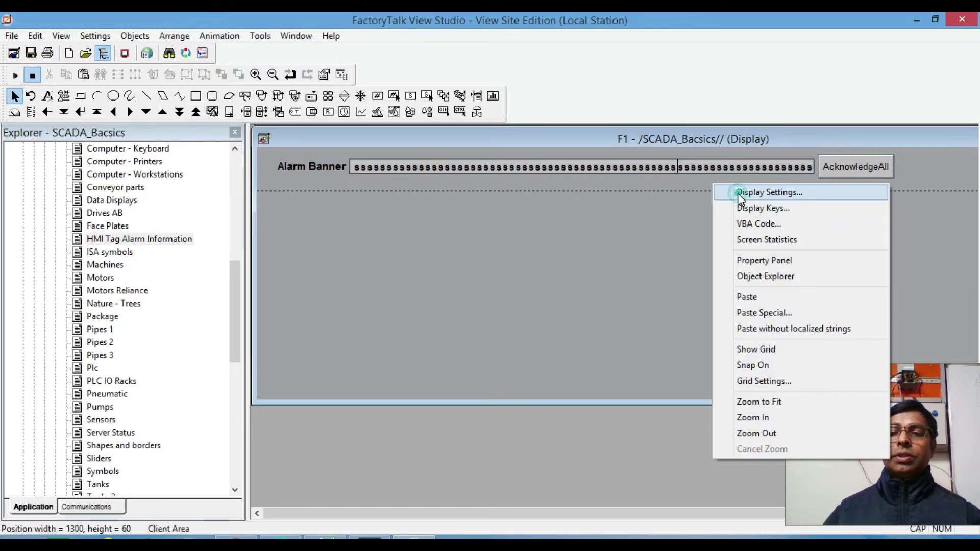
pyautogui.click(737, 193)
pyautogui.doubleClick(634, 166)
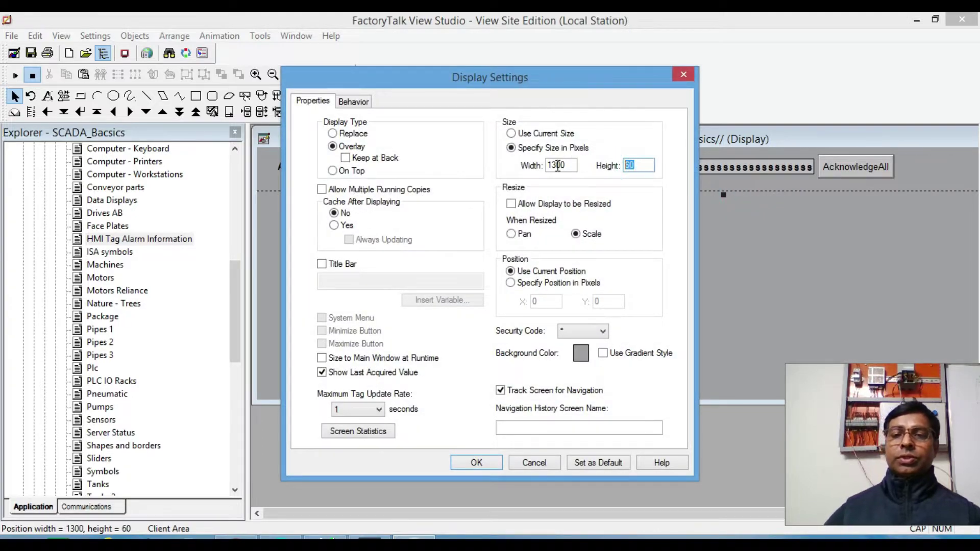
pyautogui.write('40')
pyautogui.click(474, 462)
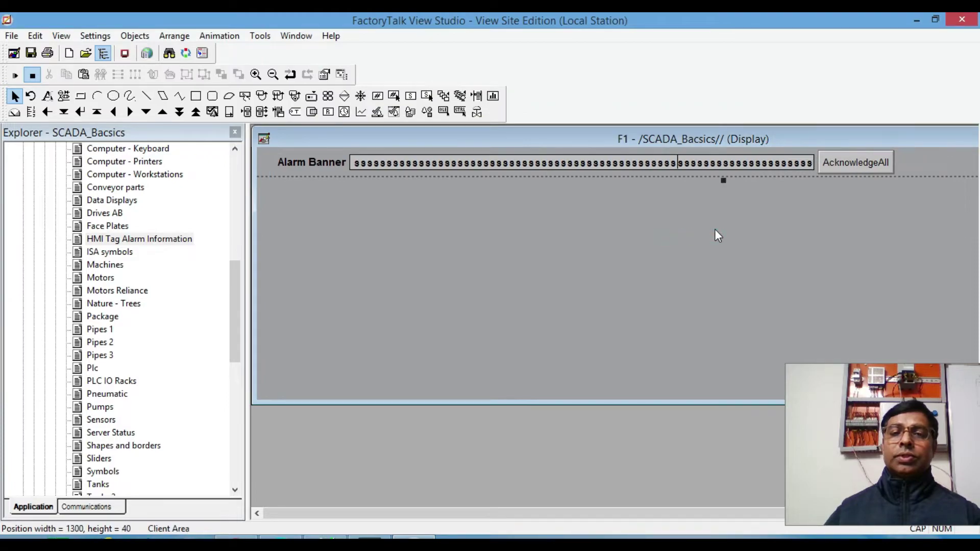
pyautogui.click(264, 138)
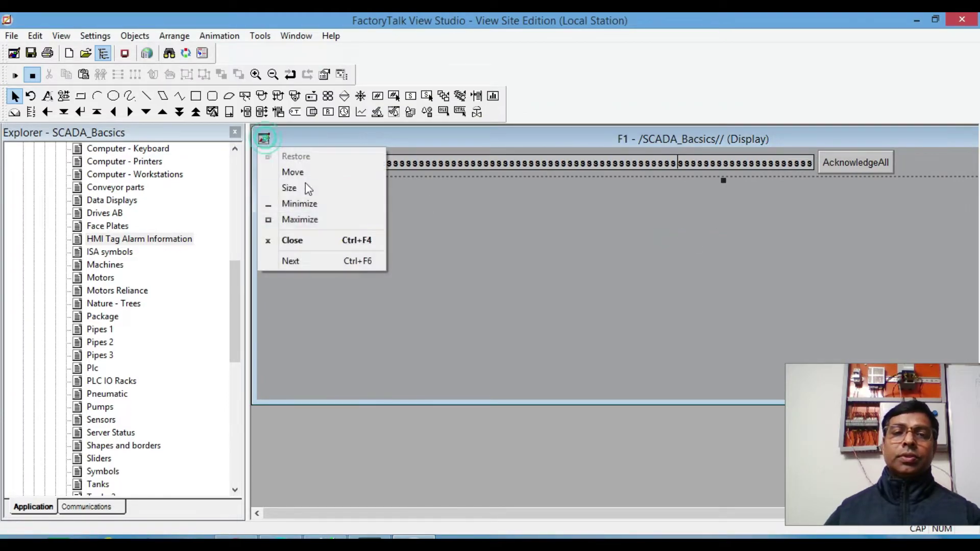
pyautogui.click(308, 242)
pyautogui.click(436, 310)
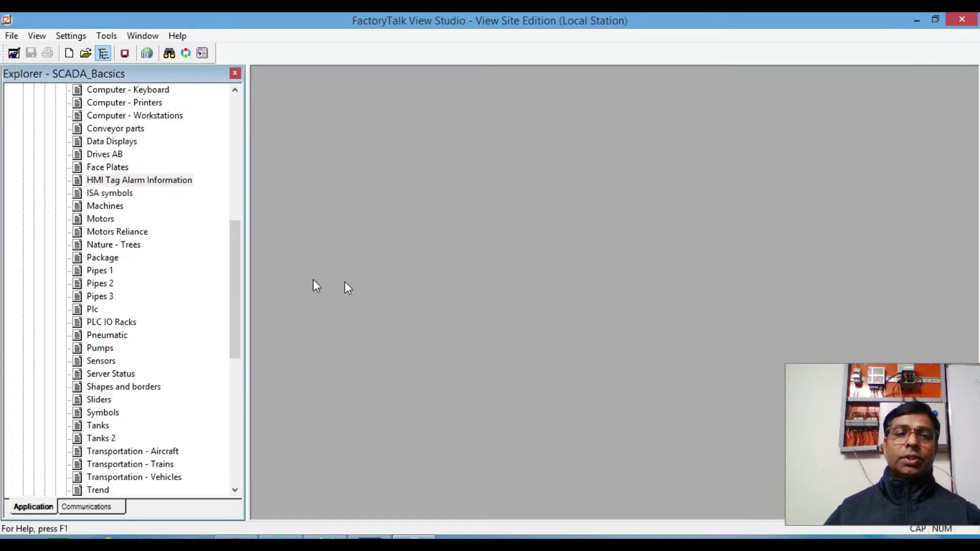
# - Open the macro MACRO_ON and start the Command Wizard on the empty line below Display H1 /DT
pyautogui.moveTo(234, 258); pyautogui.dragTo(244, 401)
pyautogui.click(105, 324)
pyautogui.doubleClick(105, 324)
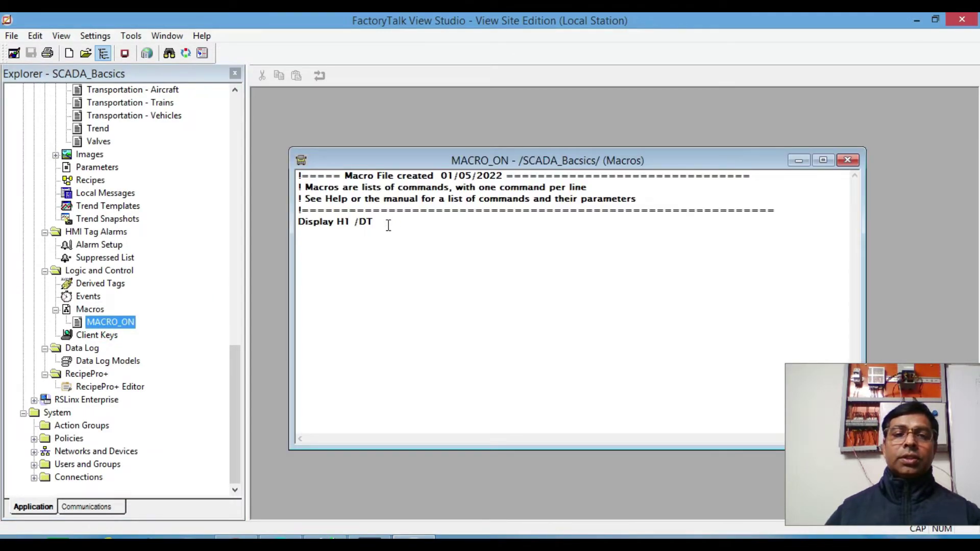
pyautogui.click(388, 225)
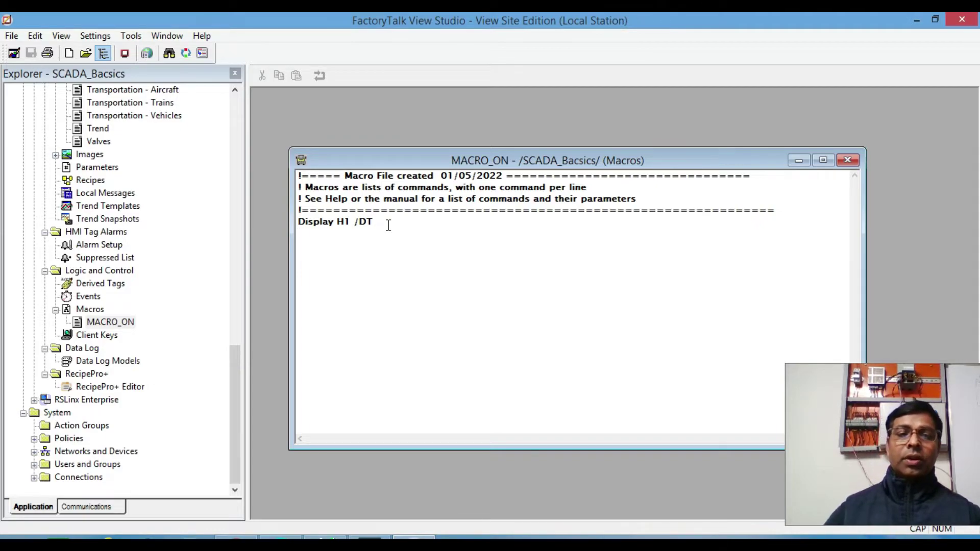
pyautogui.doubleClick(313, 235)
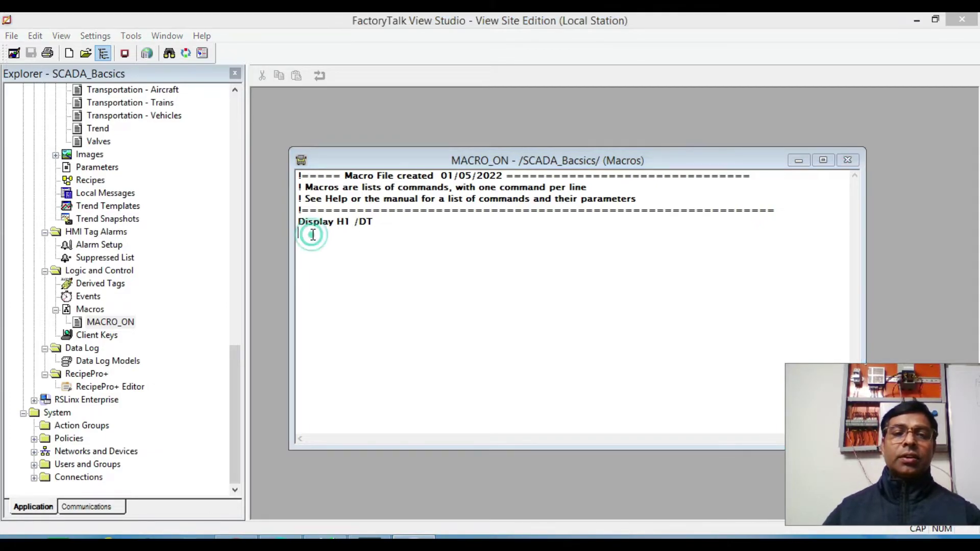
# - Insert the graphics navigation command Display for file F1, with the window position Docked to the bottom
pyautogui.doubleClick(63, 108)
pyautogui.doubleClick(82, 120)
pyautogui.click(92, 131)
pyautogui.doubleClick(164, 94)
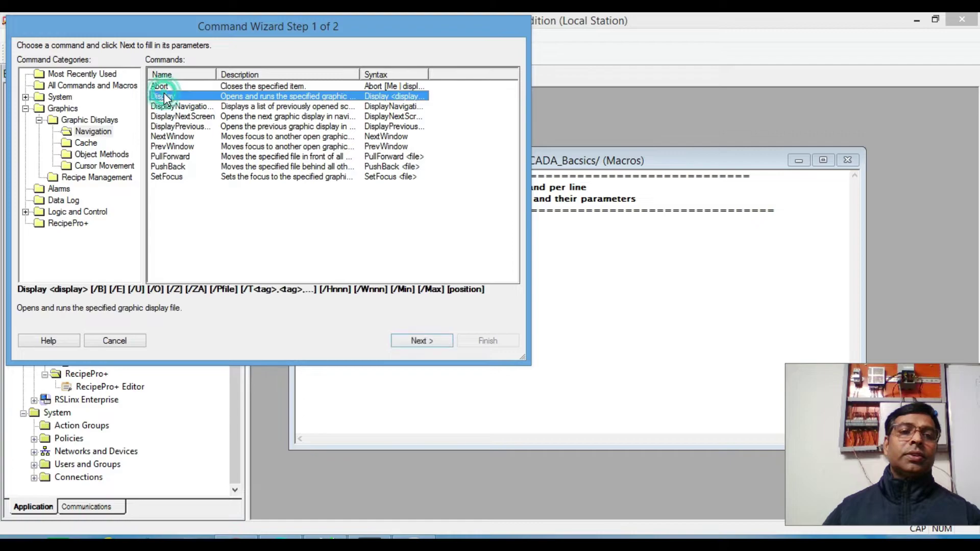
pyautogui.click(302, 76)
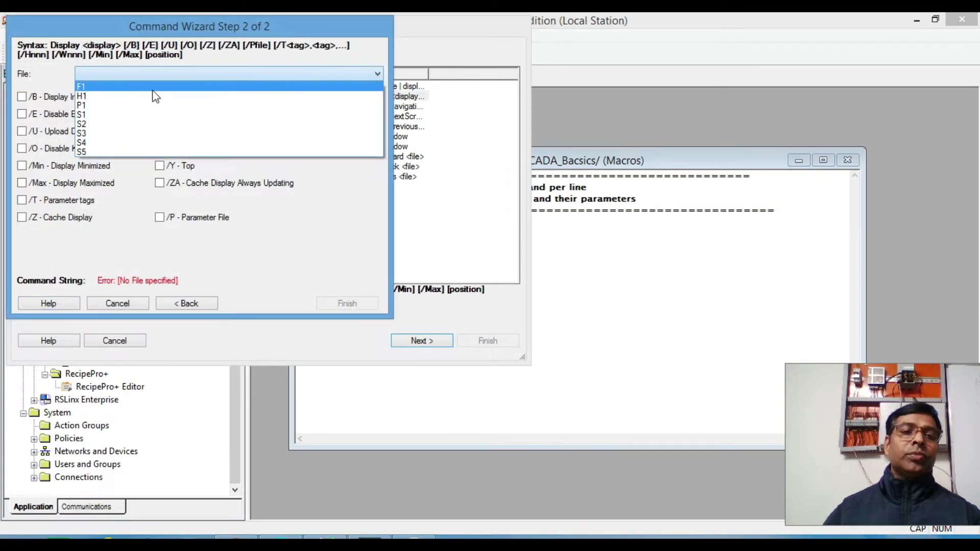
pyautogui.click(123, 86)
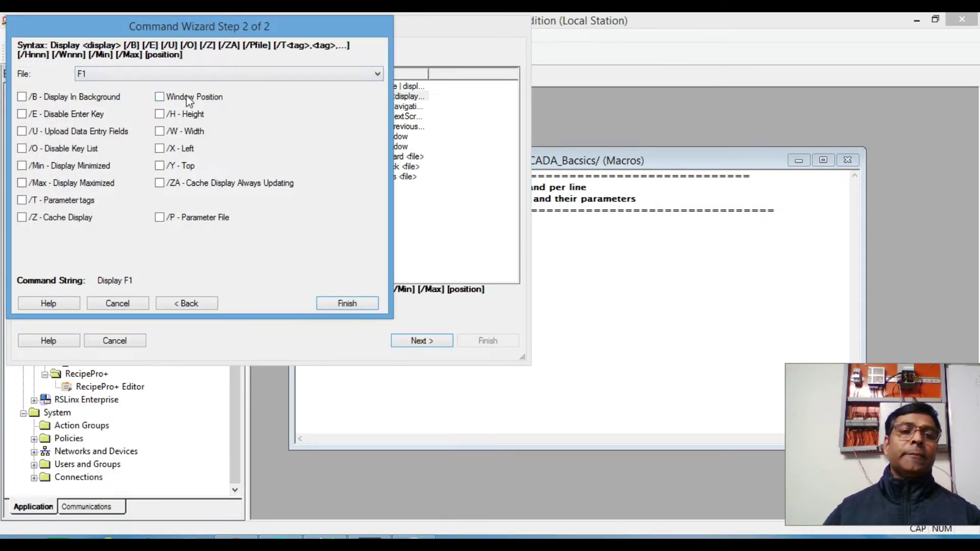
pyautogui.click(159, 97)
pyautogui.click(277, 97)
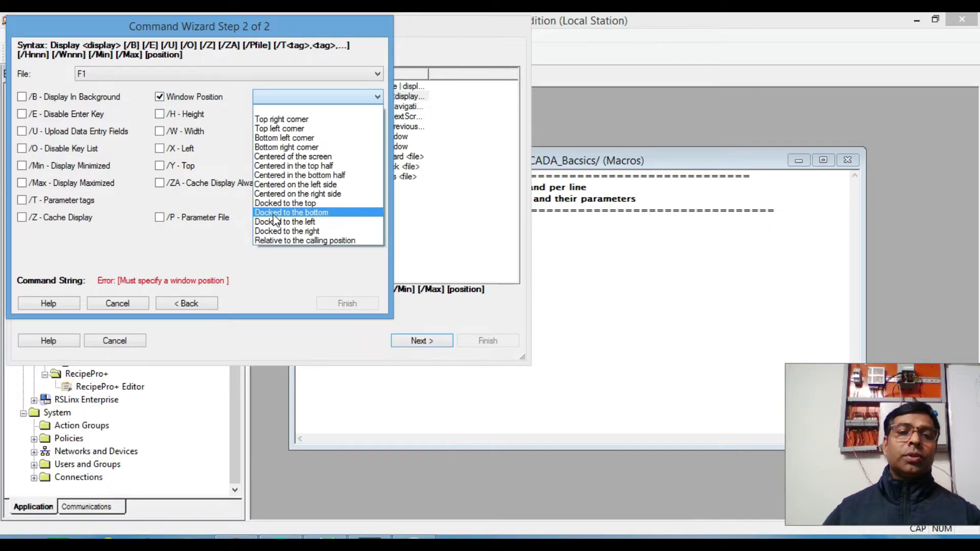
pyautogui.click(310, 212)
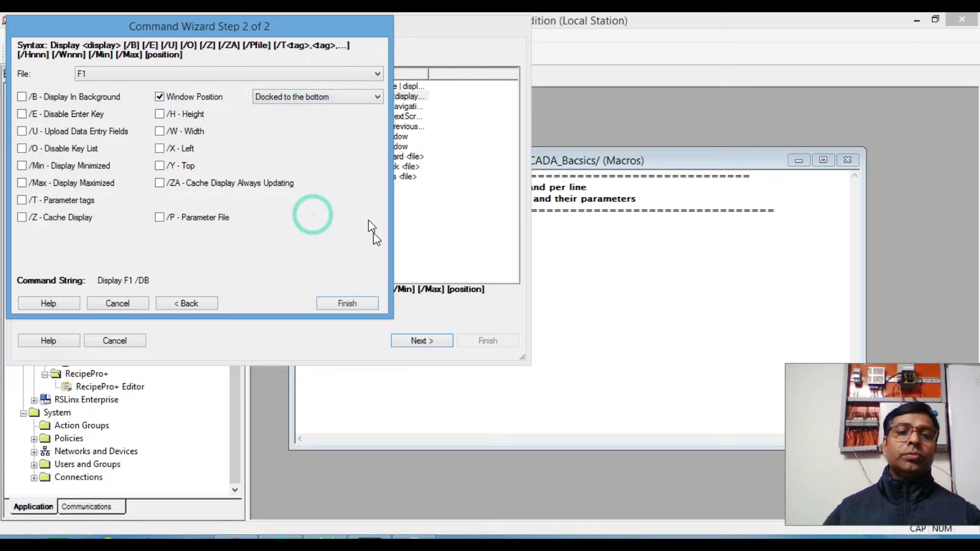
pyautogui.click(335, 301)
# - Close the MACRO_ON macro and save its changes
pyautogui.click(300, 159)
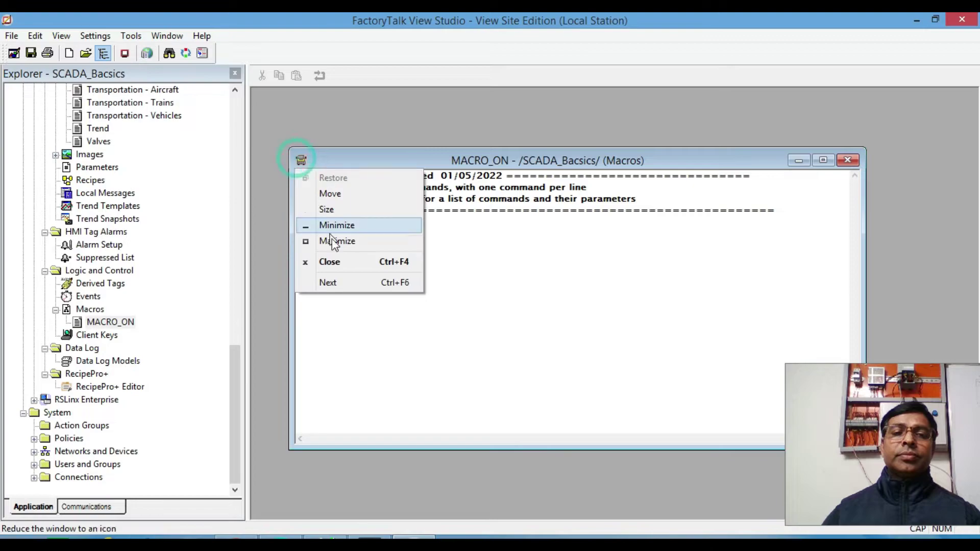
pyautogui.click(335, 262)
pyautogui.click(436, 307)
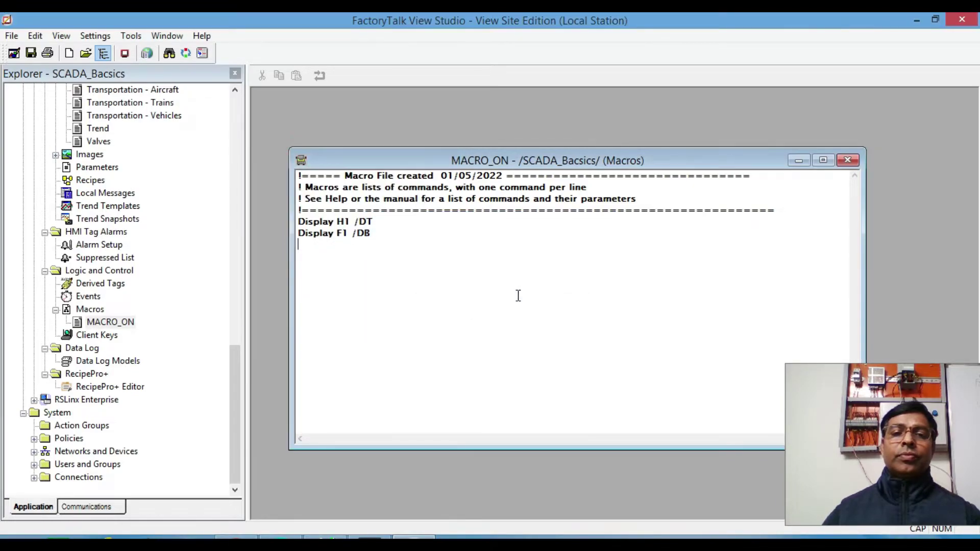
# - Open display H1 and bring up the action settings of its Alarm button
pyautogui.moveTo(236, 388); pyautogui.dragTo(224, 150)
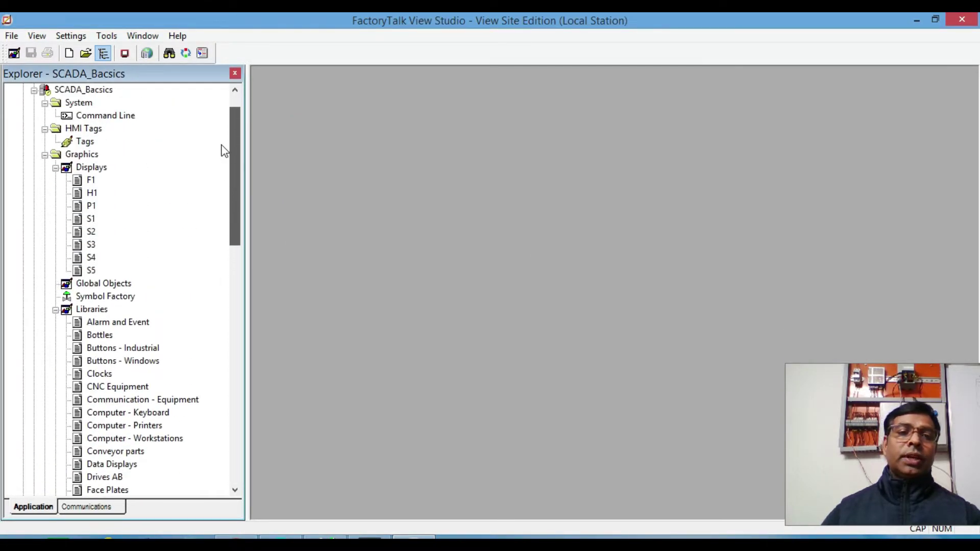
pyautogui.click(92, 195)
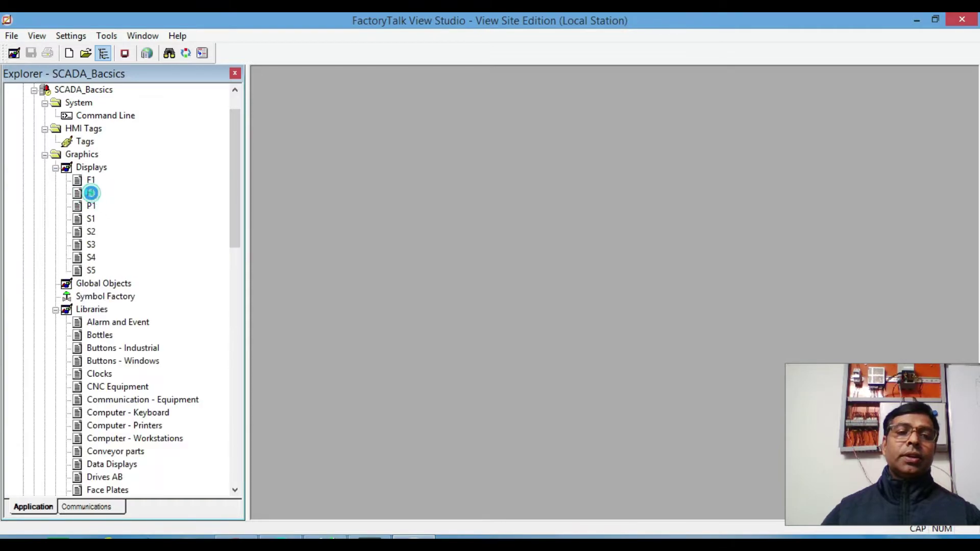
pyautogui.doubleClick(91, 193)
pyautogui.doubleClick(737, 170)
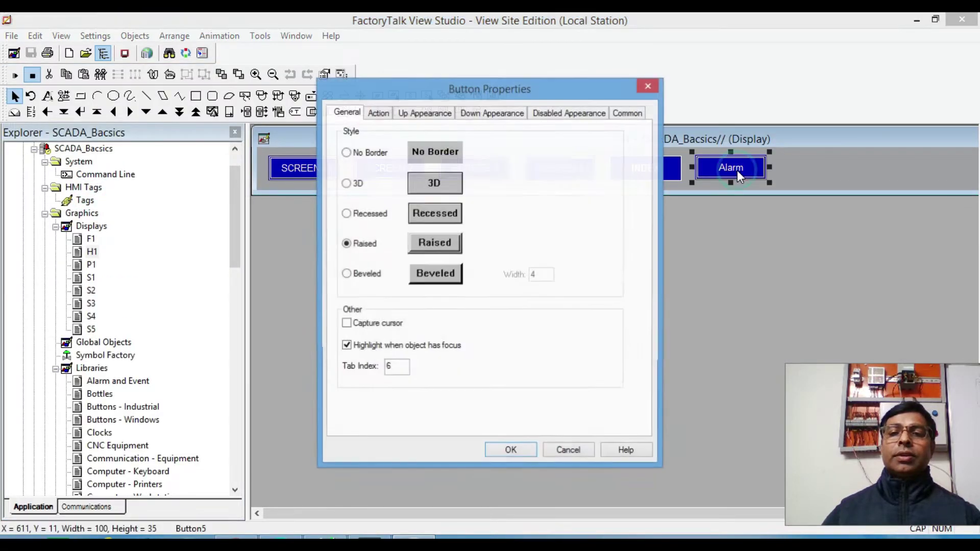
pyautogui.click(378, 113)
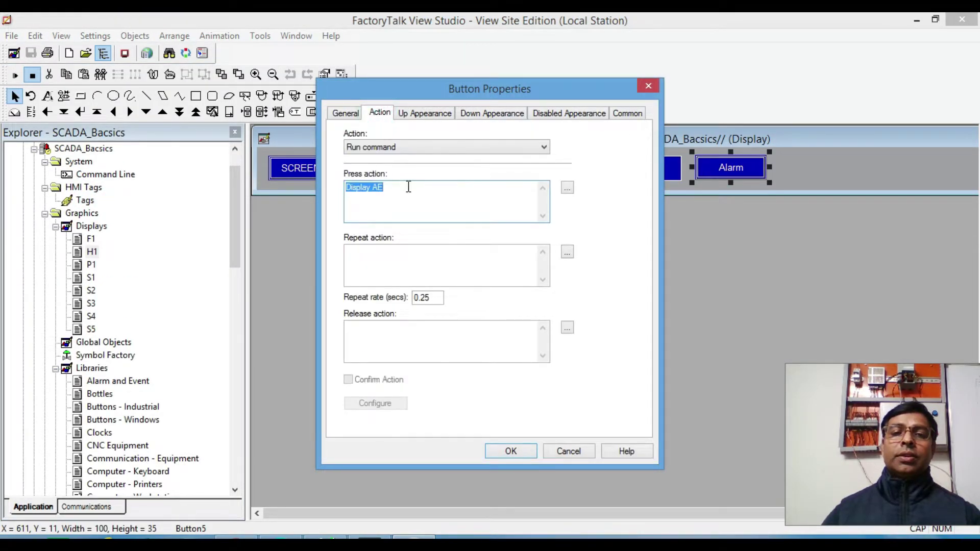
# - Replace the Alarm button's press action with the graphics navigation command Display S5 and confirm the button properties
pyautogui.click(403, 189)
pyautogui.moveTo(404, 190); pyautogui.dragTo(345, 187)
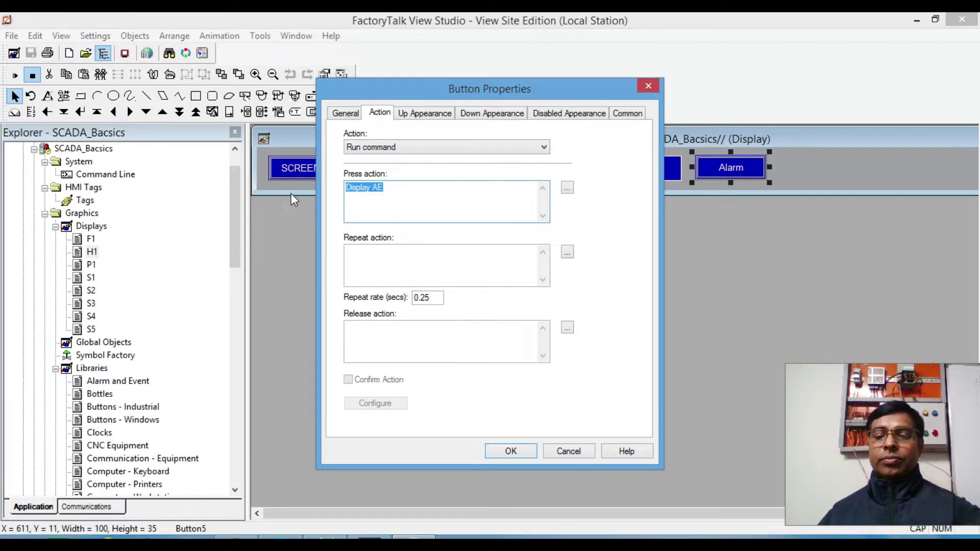
pyautogui.press('Delete')
pyautogui.click(567, 188)
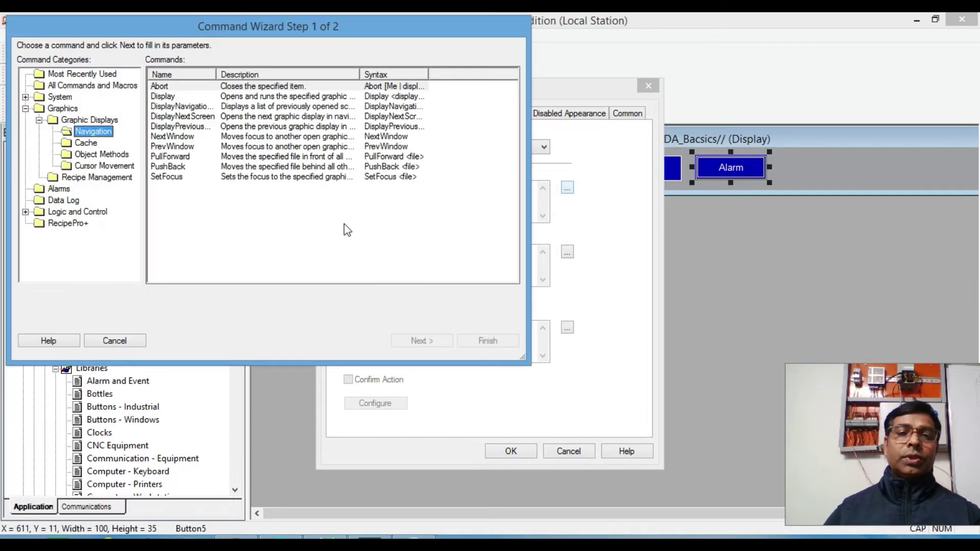
pyautogui.doubleClick(173, 97)
pyautogui.click(225, 71)
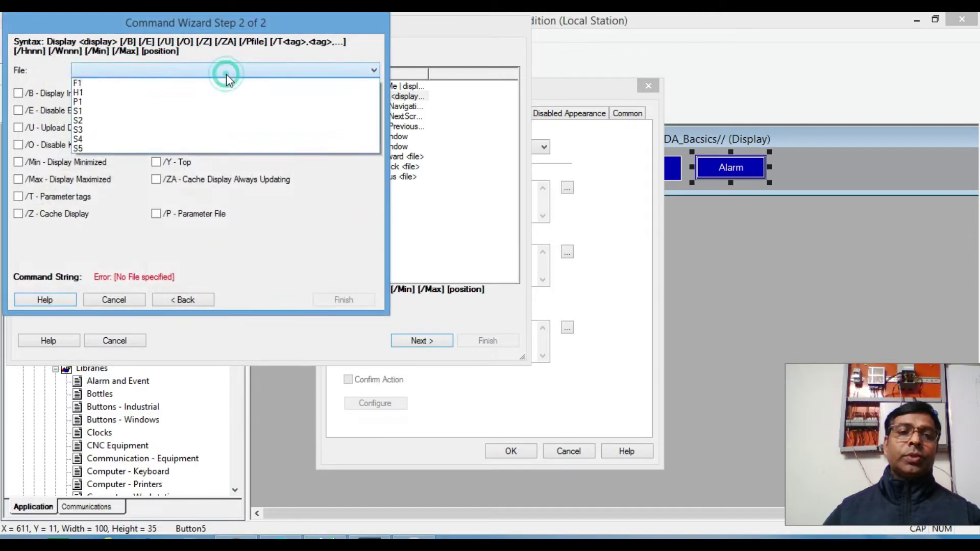
pyautogui.click(138, 148)
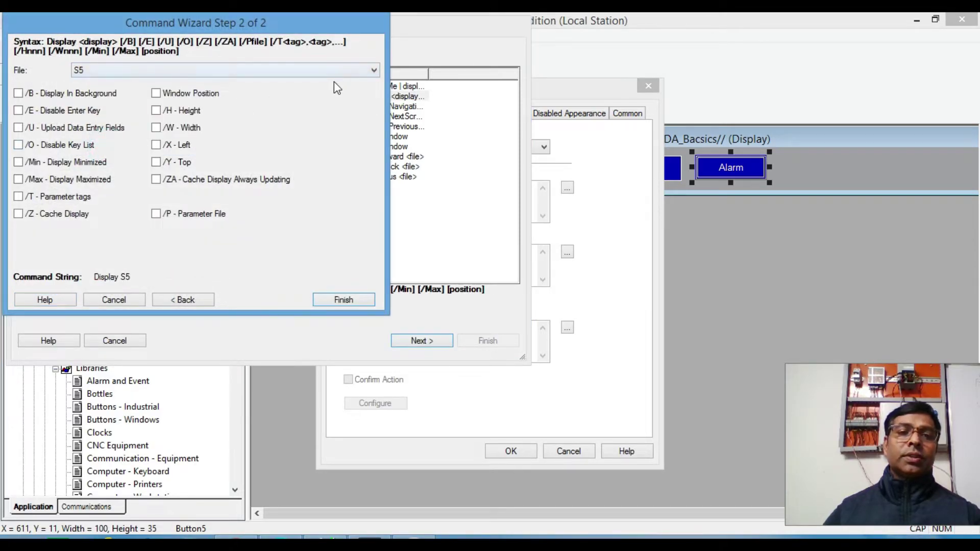
pyautogui.click(349, 300)
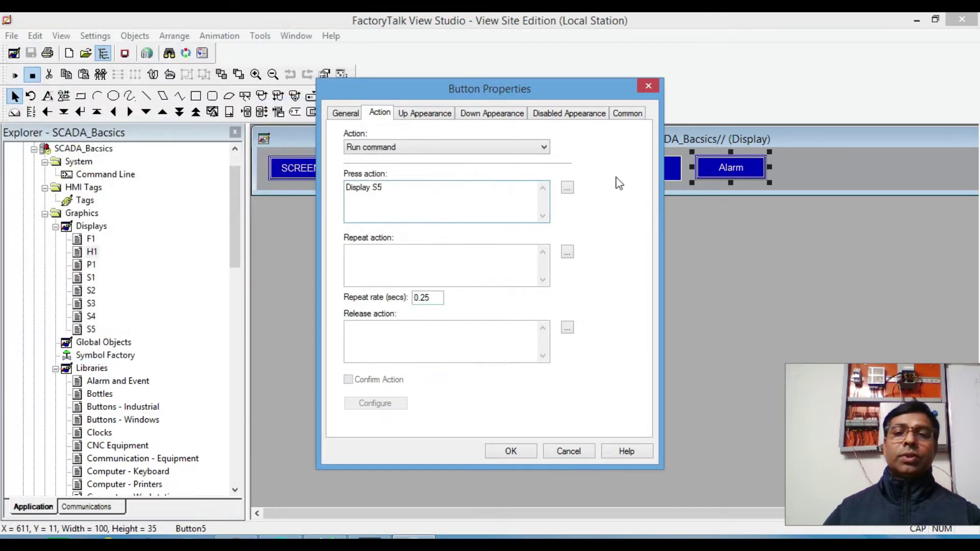
pyautogui.click(510, 451)
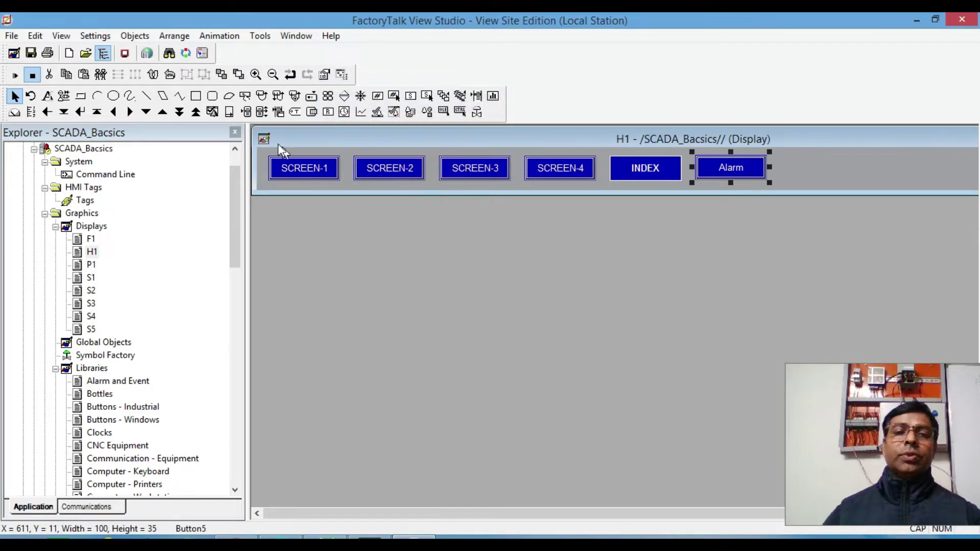
# - Close display H1 and save its changes
pyautogui.click(263, 138)
pyautogui.click(311, 243)
pyautogui.click(428, 312)
# - Check in the SCADA_Bacsics HMI server properties that Alarming and the macro MACRO_ON are enabled as startup components
pyautogui.scroll(-5, 201, 181)
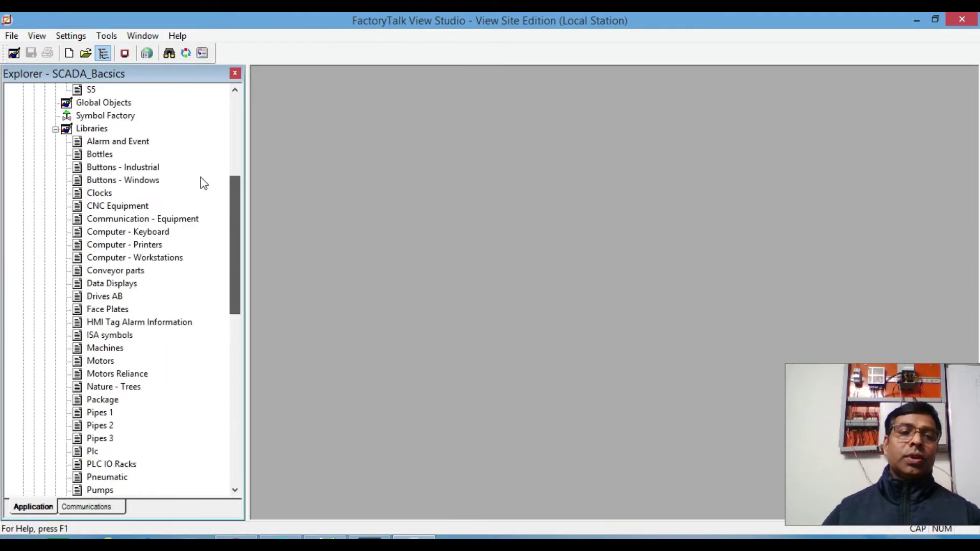
pyautogui.scroll(6, 208, 113)
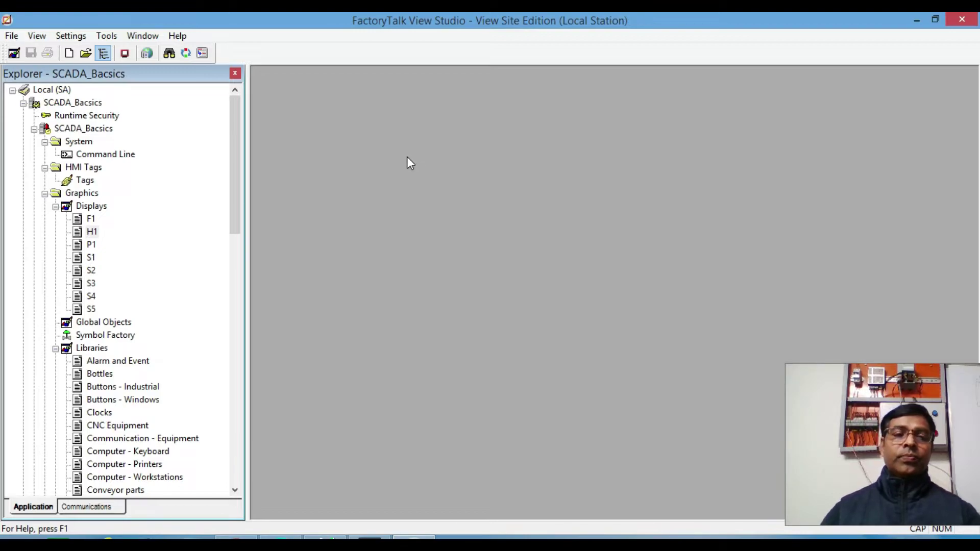
pyautogui.click(76, 104)
pyautogui.rightClick(73, 128)
pyautogui.click(125, 173)
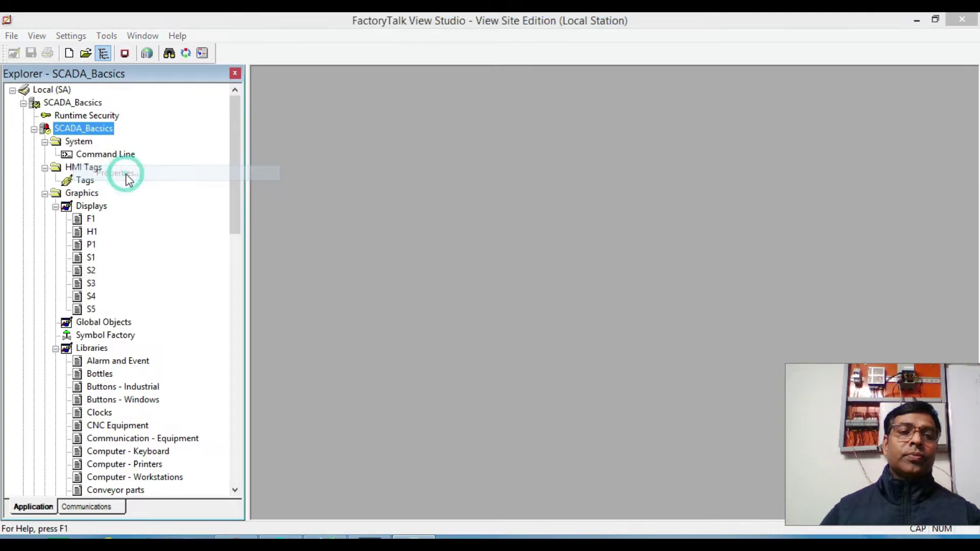
pyautogui.click(76, 49)
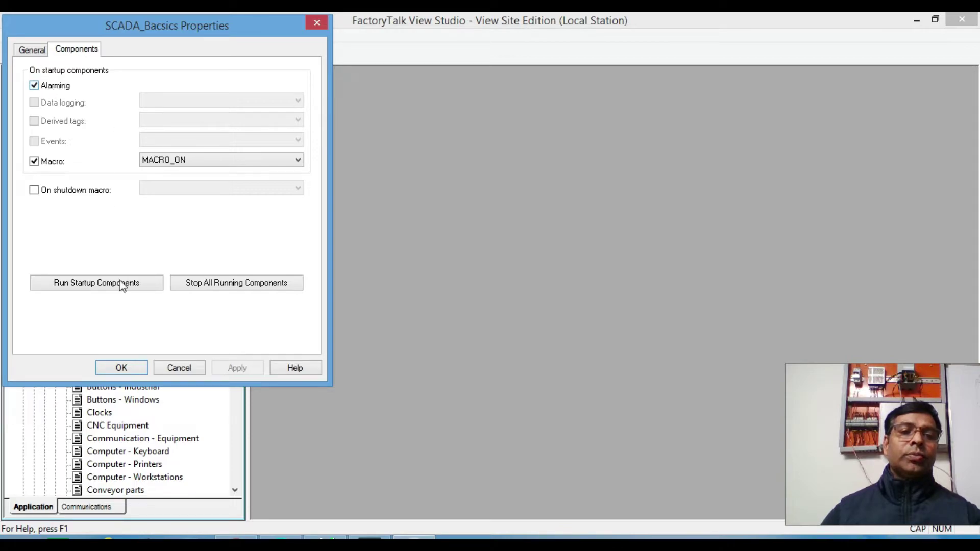
pyautogui.click(121, 368)
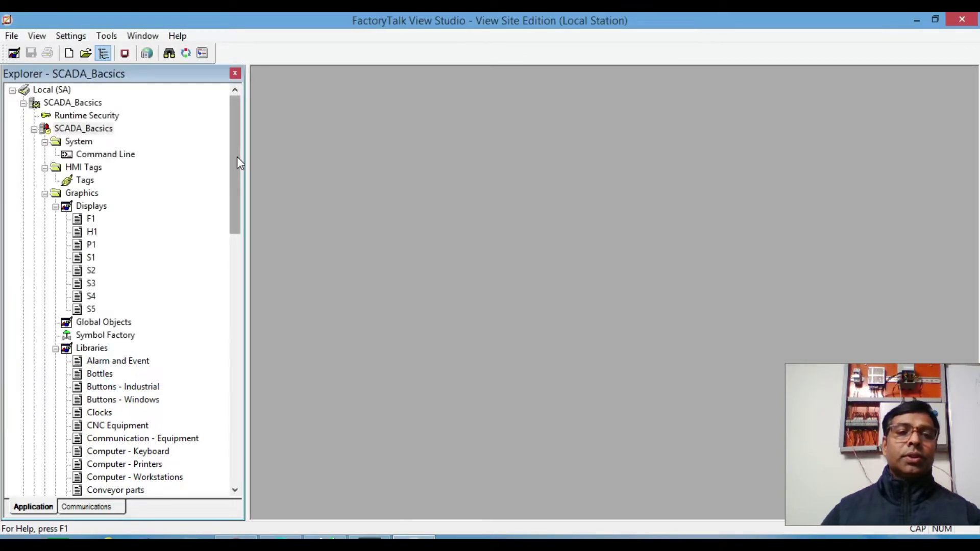
# - Edit the client configuration file SCADA_1.cli and set the initial display to S5, keeping MACRO_ON as the startup macro
pyautogui.click(125, 53)
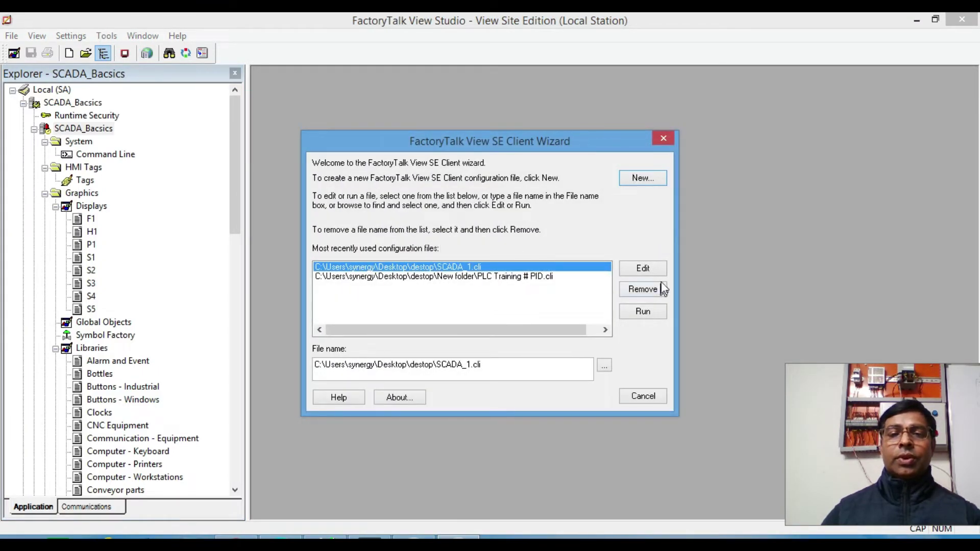
pyautogui.click(642, 268)
pyautogui.click(616, 440)
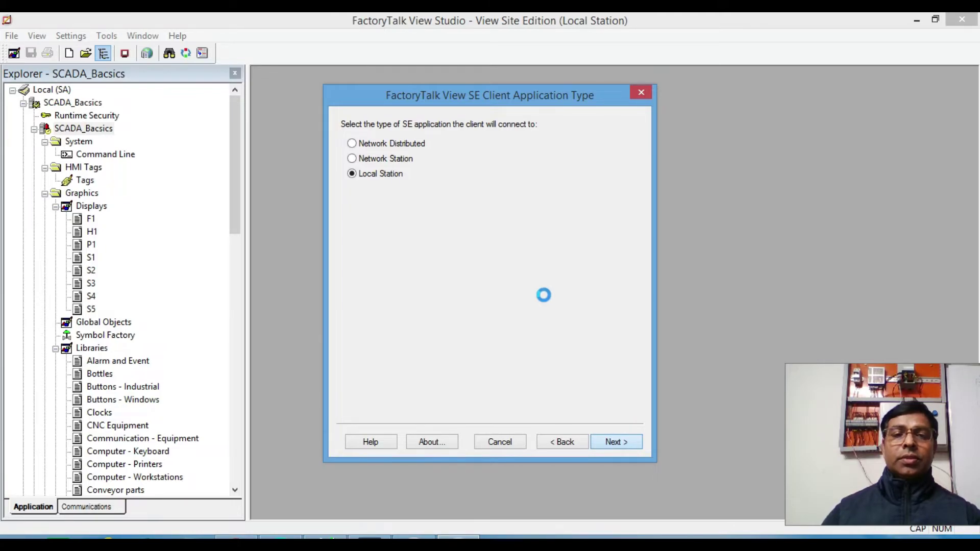
pyautogui.click(622, 446)
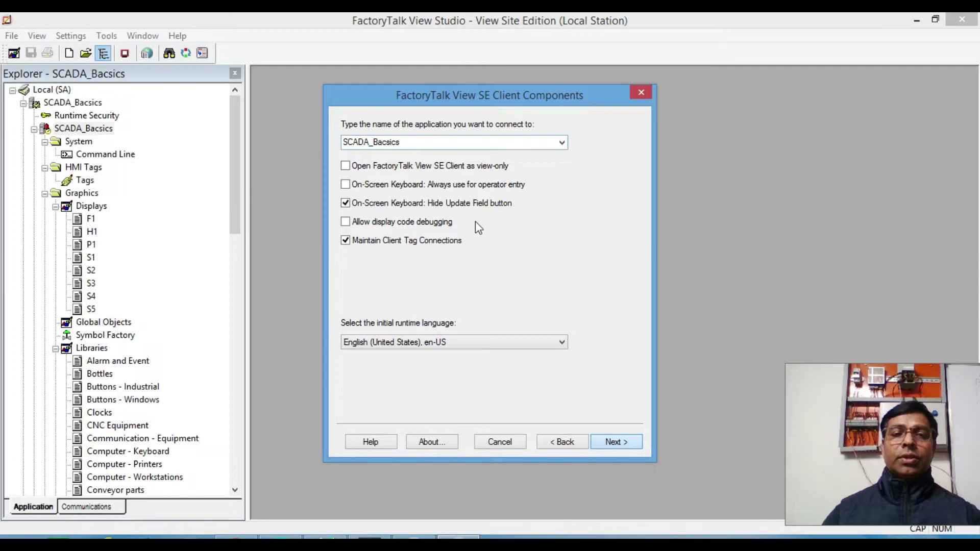
pyautogui.press('Return')
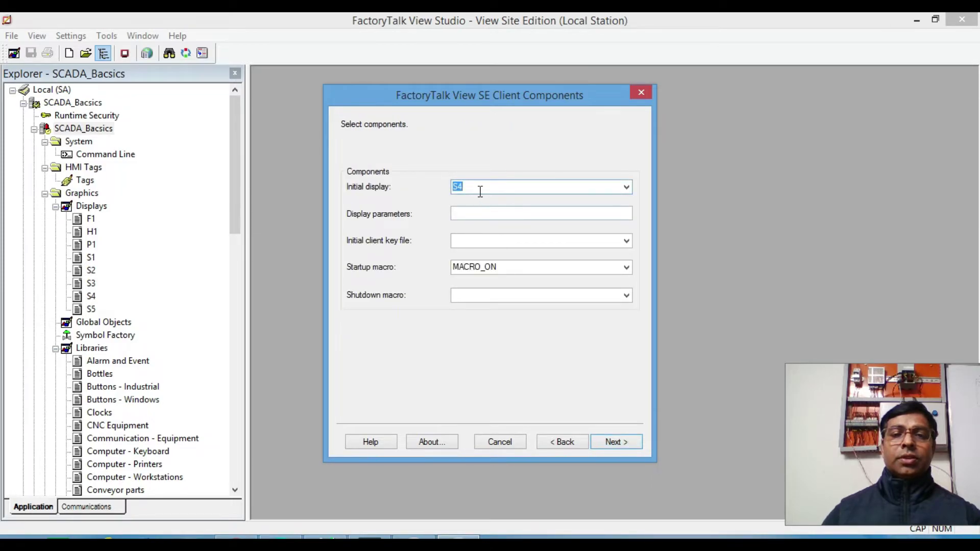
pyautogui.click(625, 186)
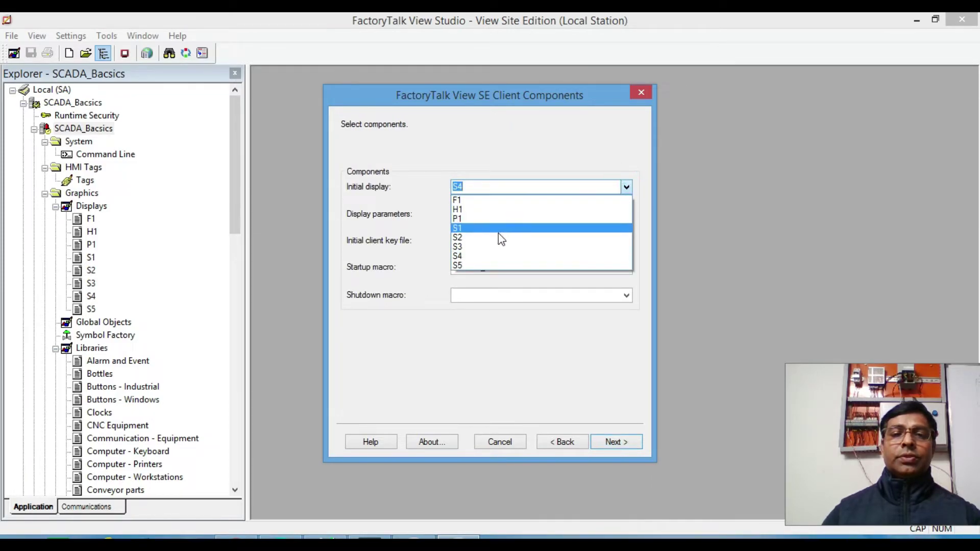
pyautogui.click(461, 266)
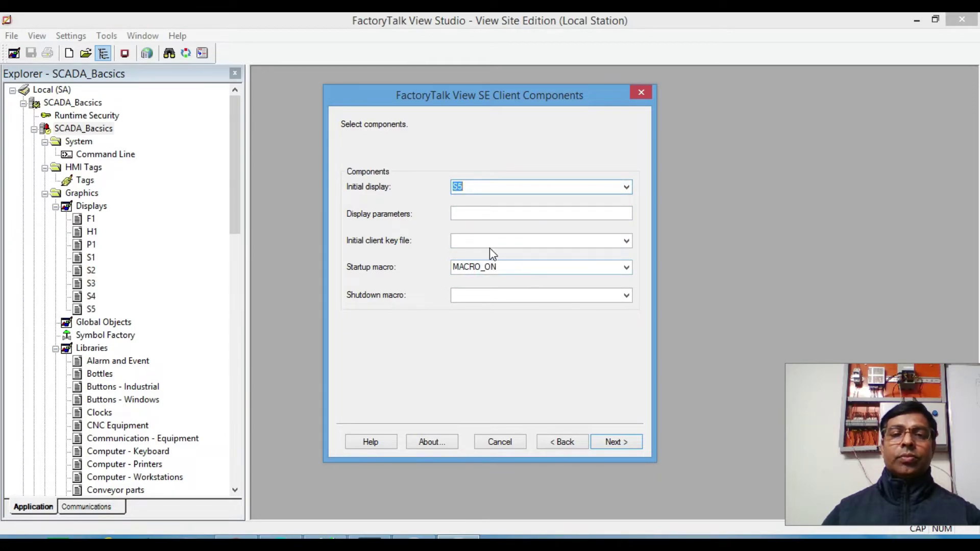
# - Finish the client wizard with the remaining settings kept to launch the SCADA_1 client, and call up its Alarm screen
pyautogui.click(617, 442)
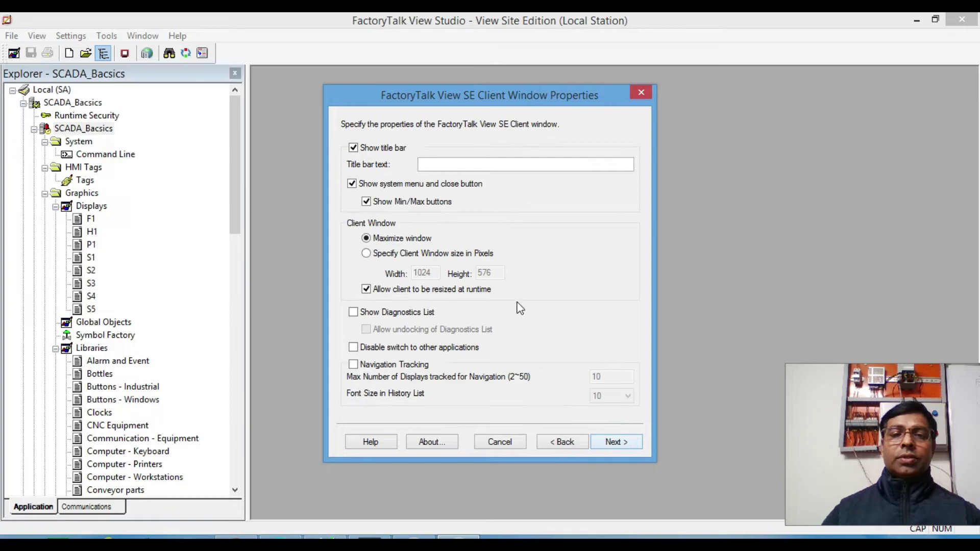
pyautogui.click(623, 444)
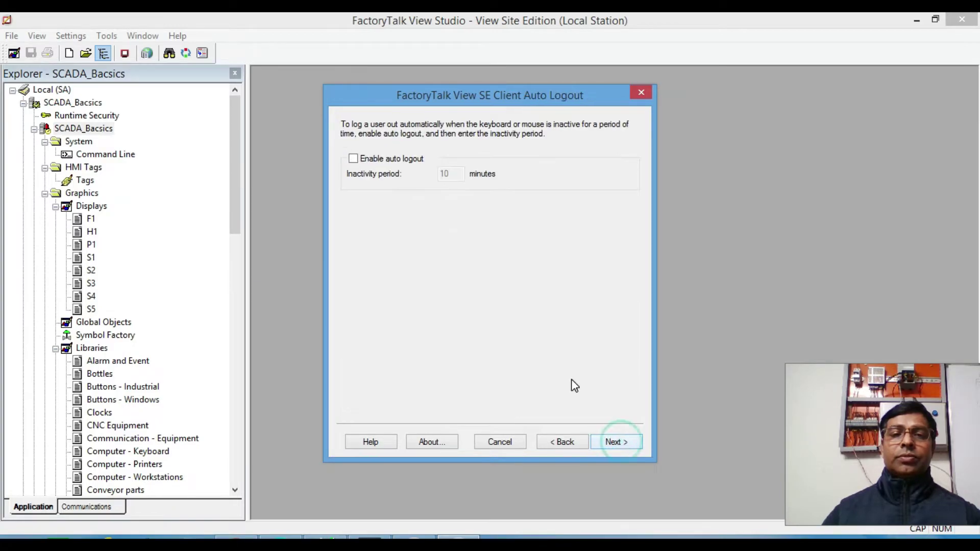
pyautogui.click(615, 442)
pyautogui.click(616, 444)
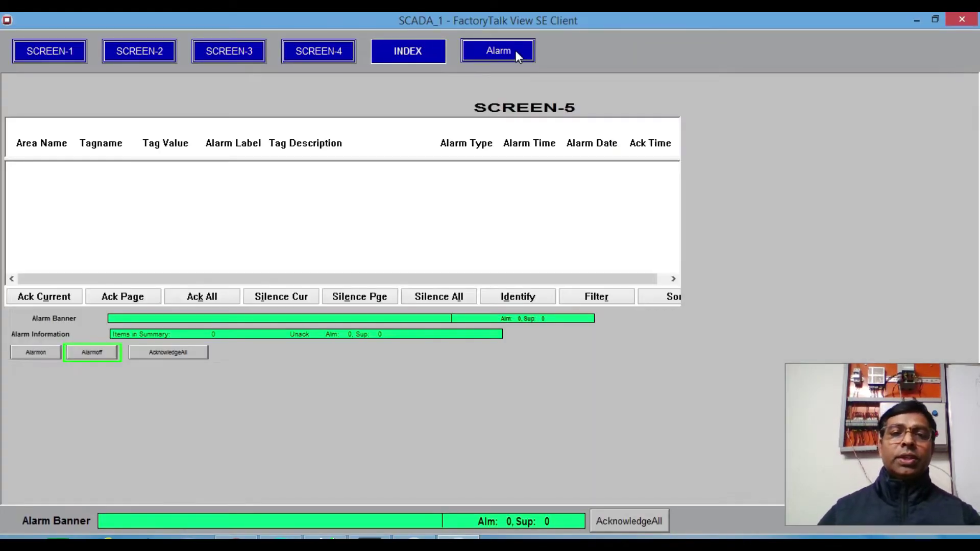
pyautogui.click(517, 59)
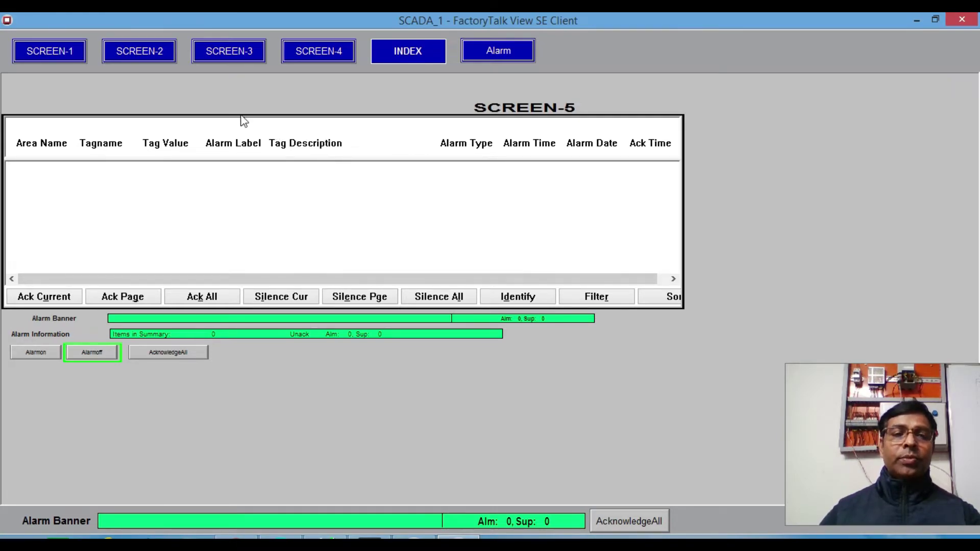
# - Go to SCREEN-2 in the running client and set the X1 Level to 91 to trigger the high-level alarm
pyautogui.click(138, 49)
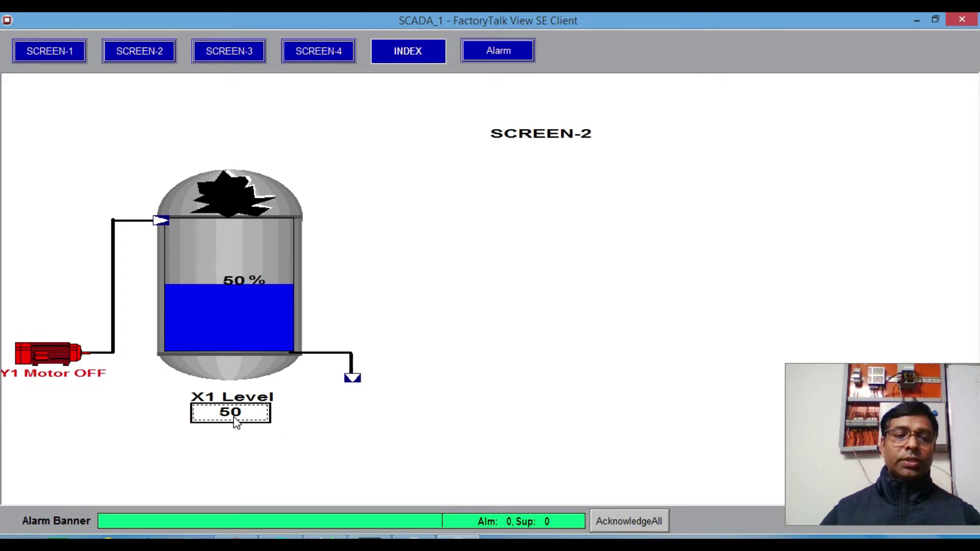
pyautogui.click(246, 421)
pyautogui.write('91')
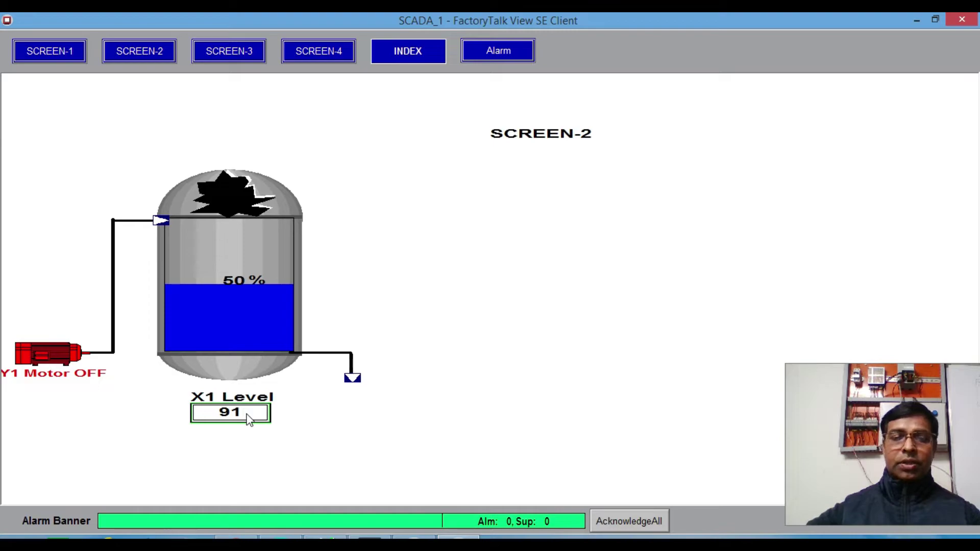
pyautogui.press('Return')
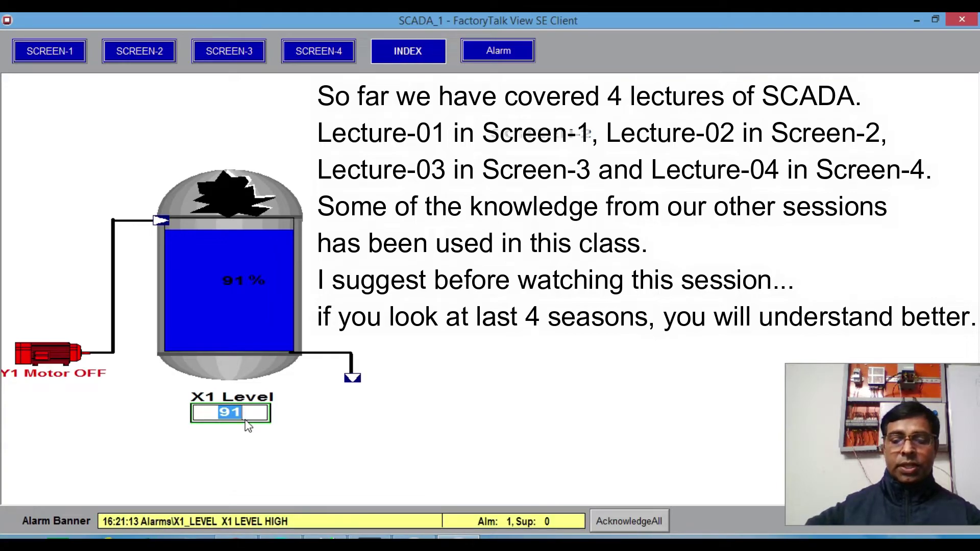
# - Set the X1 Level to 15 and then to 95 to trigger the low-level and high-level alarms
pyautogui.write('15')
pyautogui.press('Return')
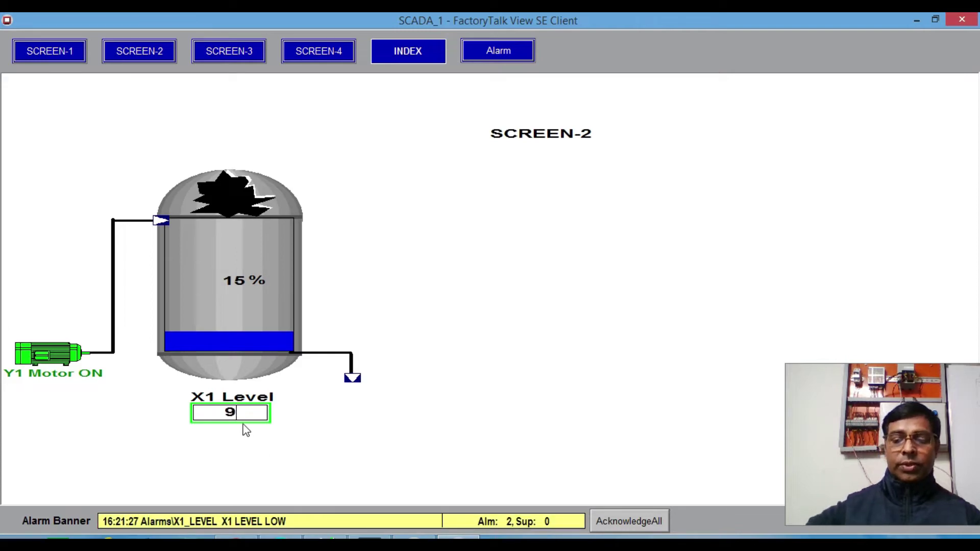
pyautogui.write('95')
pyautogui.press('Return')
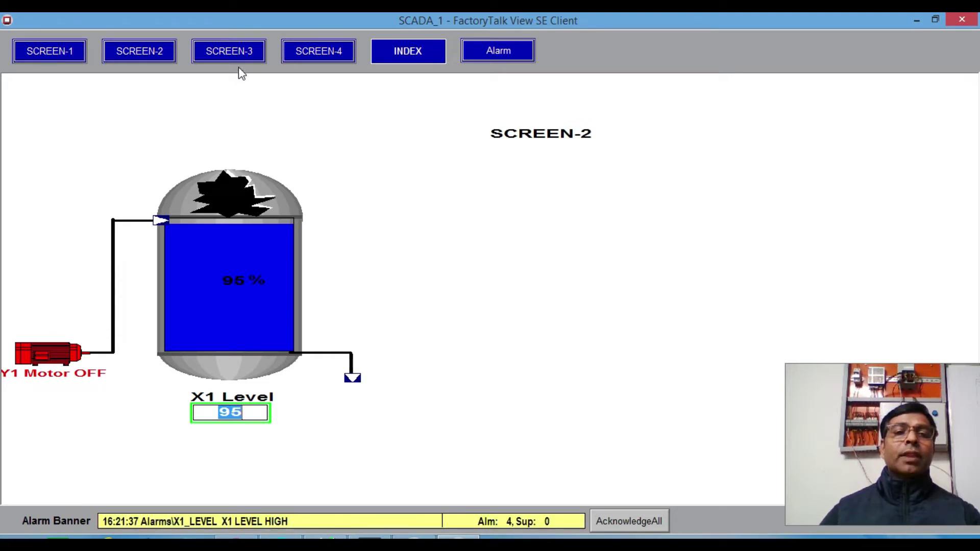
# - Open the motor popup P1 on SCREEN-4, then start and stop the motor to trigger its alarm
pyautogui.click(235, 54)
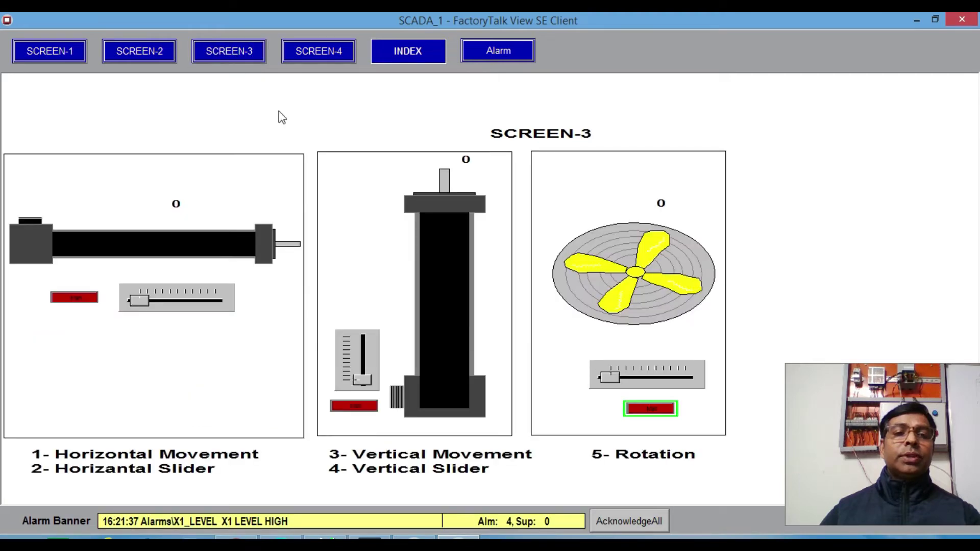
pyautogui.click(319, 56)
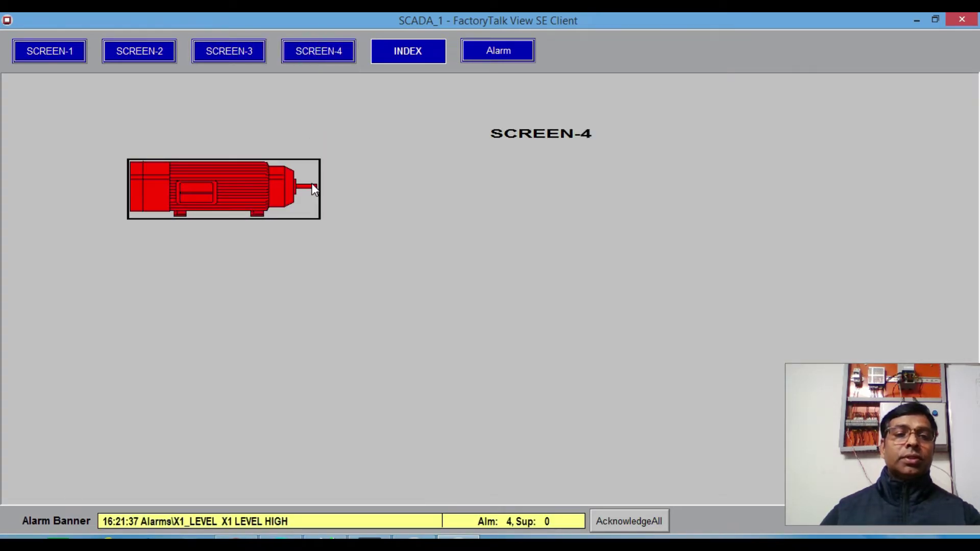
pyautogui.click(221, 177)
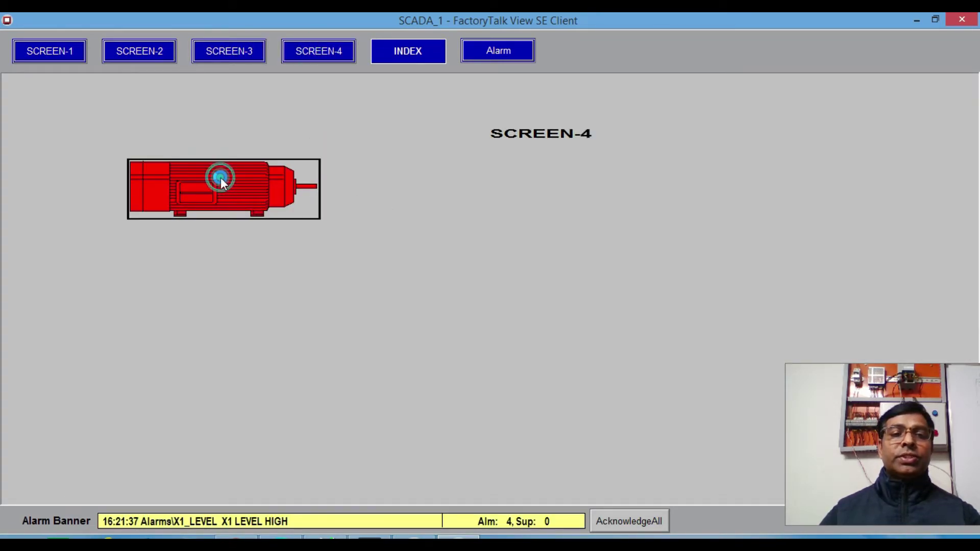
pyautogui.click(433, 262)
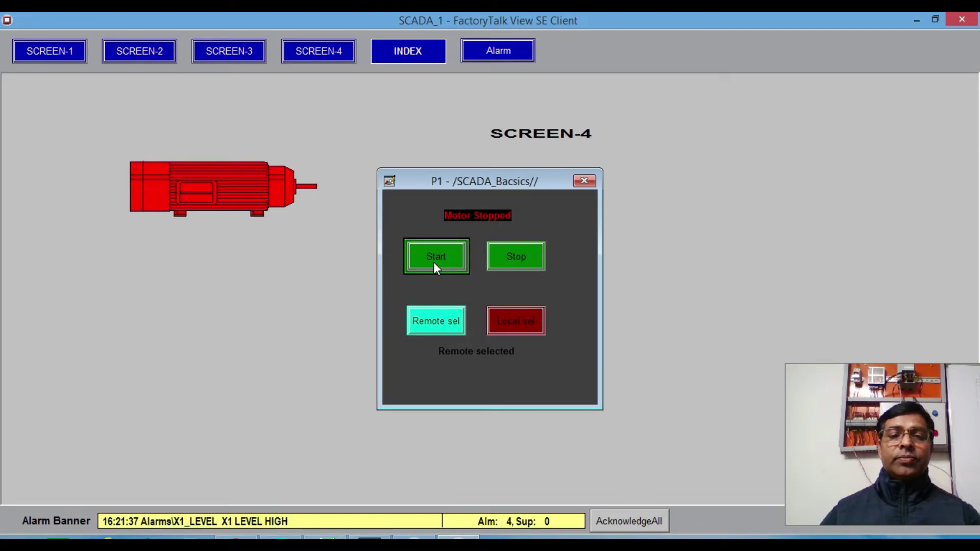
pyautogui.click(521, 260)
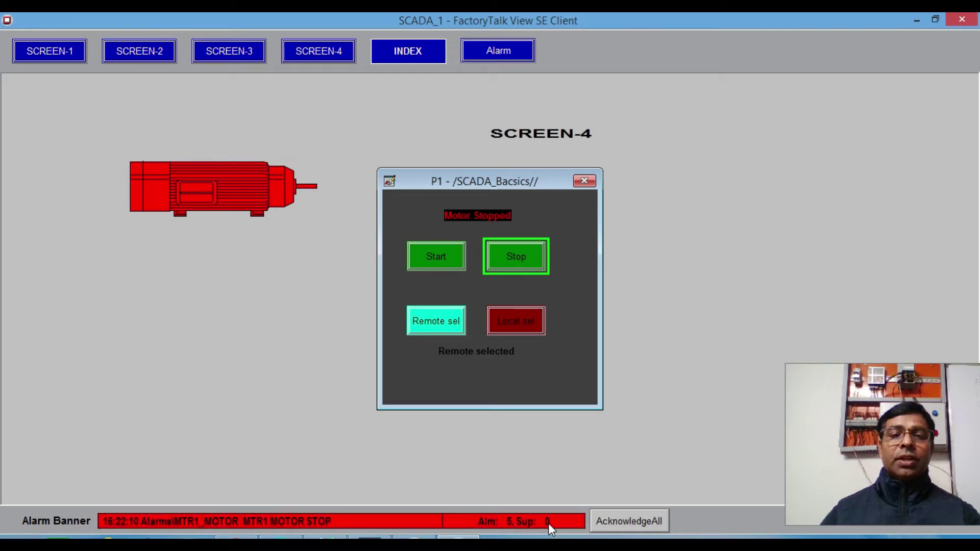
# - Close the motor popup and review the tag values and labels of the logged level and motor alarms on the Alarm screen
pyautogui.click(583, 182)
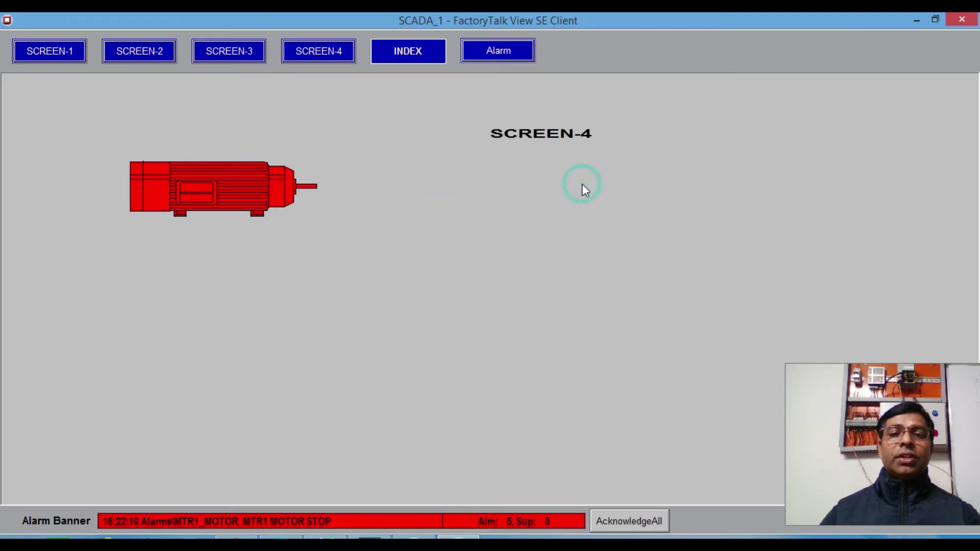
pyautogui.click(514, 51)
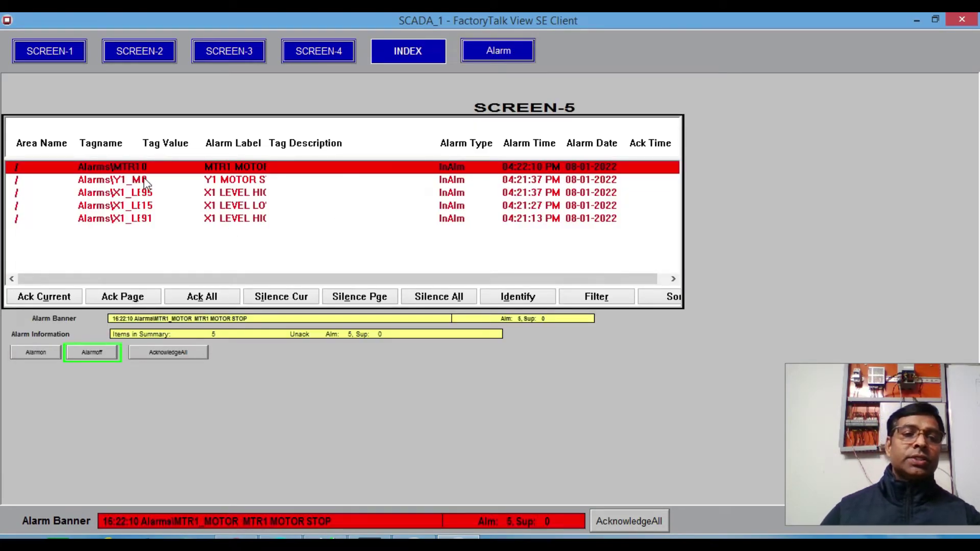
pyautogui.click(276, 181)
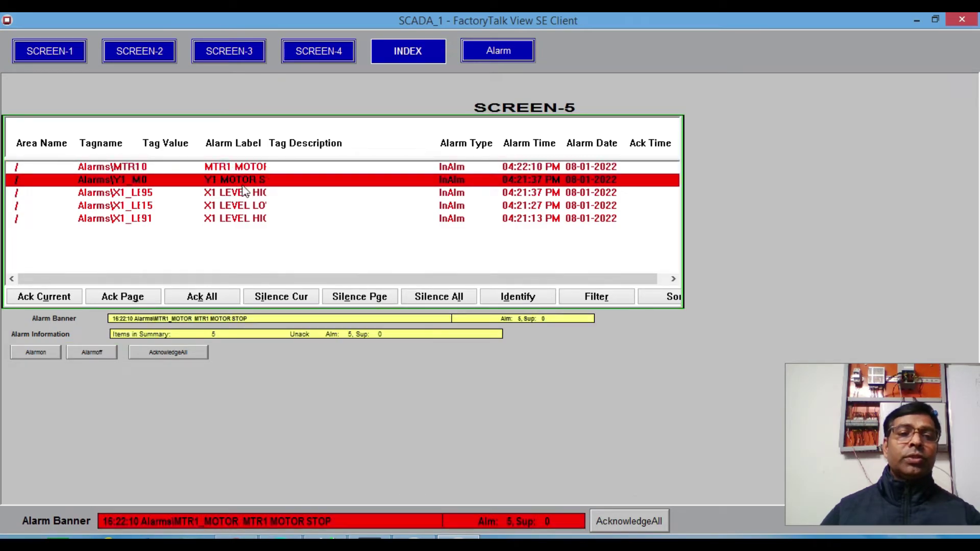
pyautogui.press('Down')
pyautogui.press('Down')
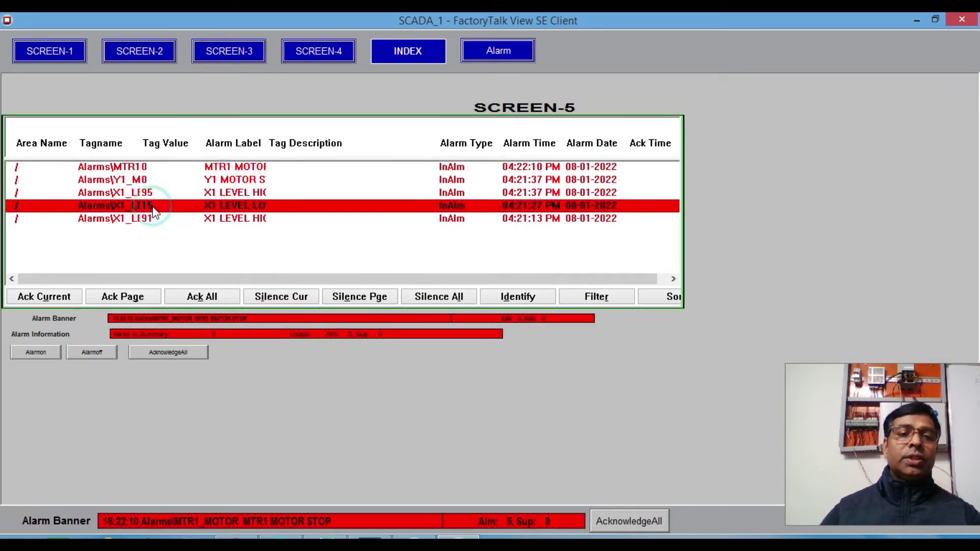
pyautogui.click(146, 219)
pyautogui.click(146, 207)
pyautogui.click(147, 197)
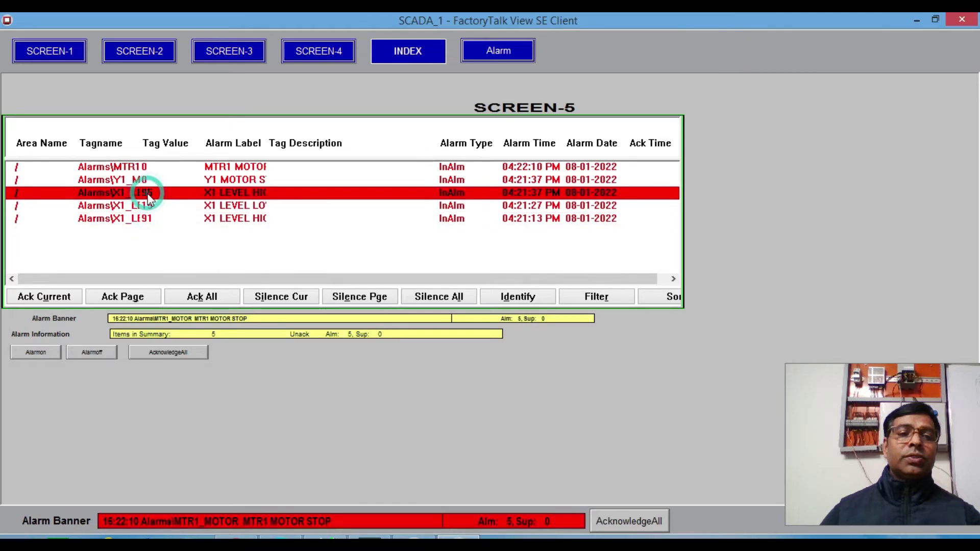
pyautogui.click(265, 183)
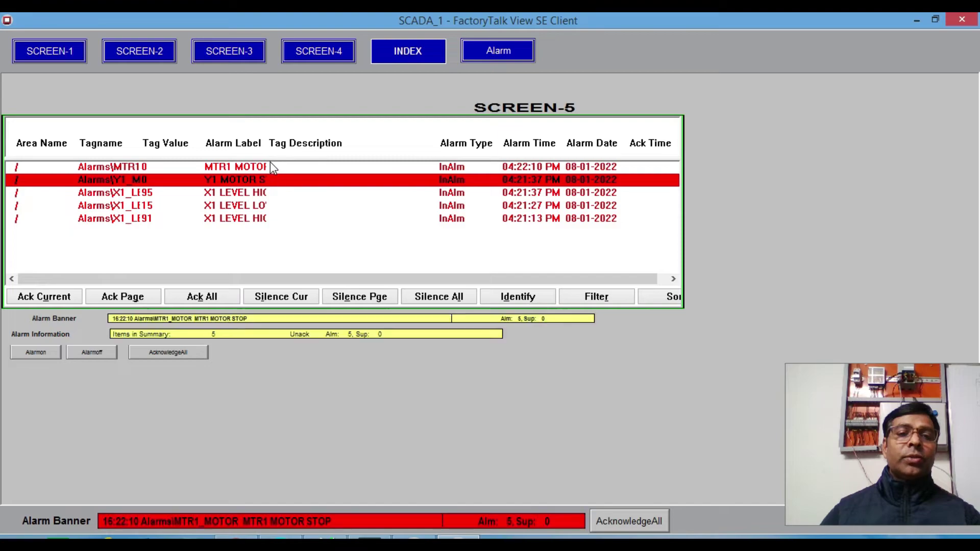
pyautogui.click(258, 196)
pyautogui.click(245, 209)
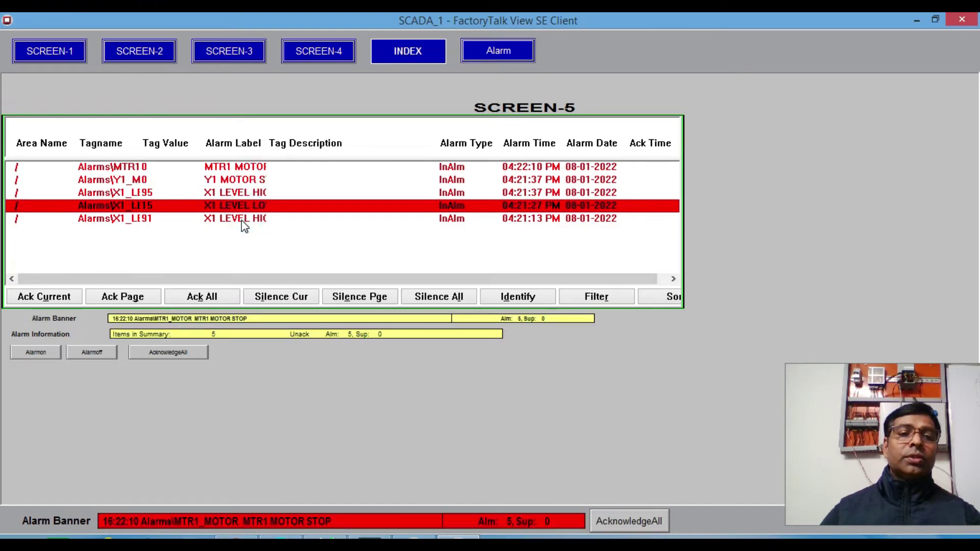
pyautogui.click(241, 221)
pyautogui.click(200, 207)
pyautogui.click(142, 182)
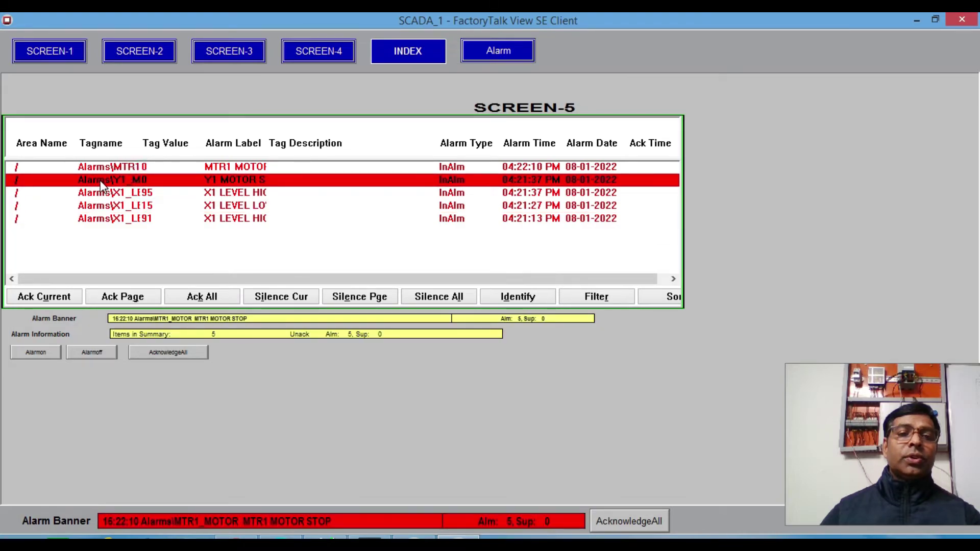
pyautogui.click(133, 166)
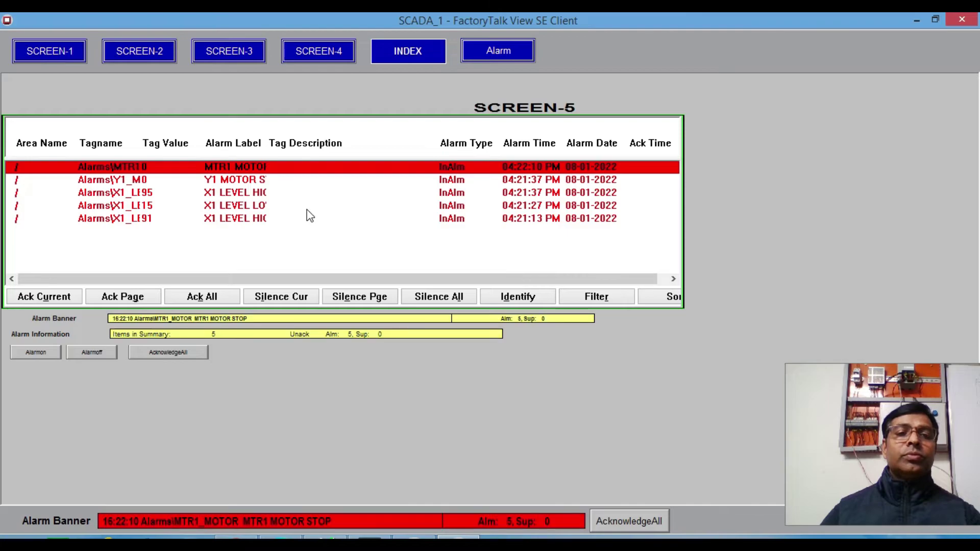
# - Return the client to SCREEN-4, and in FactoryTalk View Studio open display S5 zoomed to fit
pyautogui.click(307, 58)
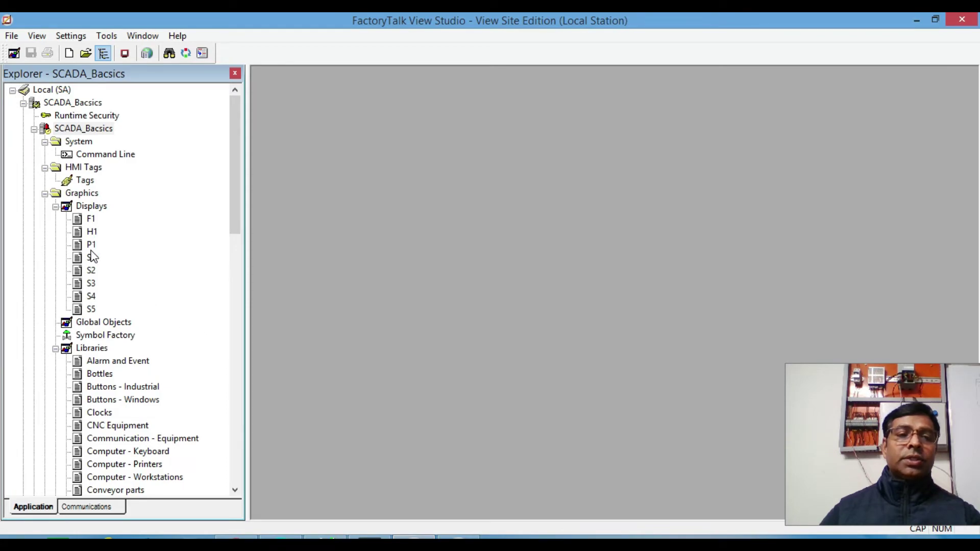
pyautogui.doubleClick(91, 310)
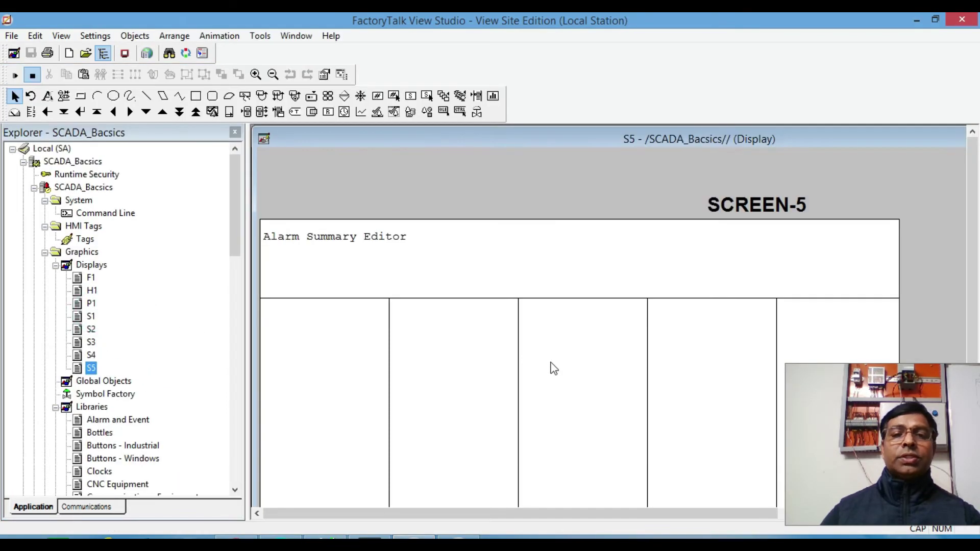
pyautogui.doubleClick(601, 136)
pyautogui.rightClick(562, 155)
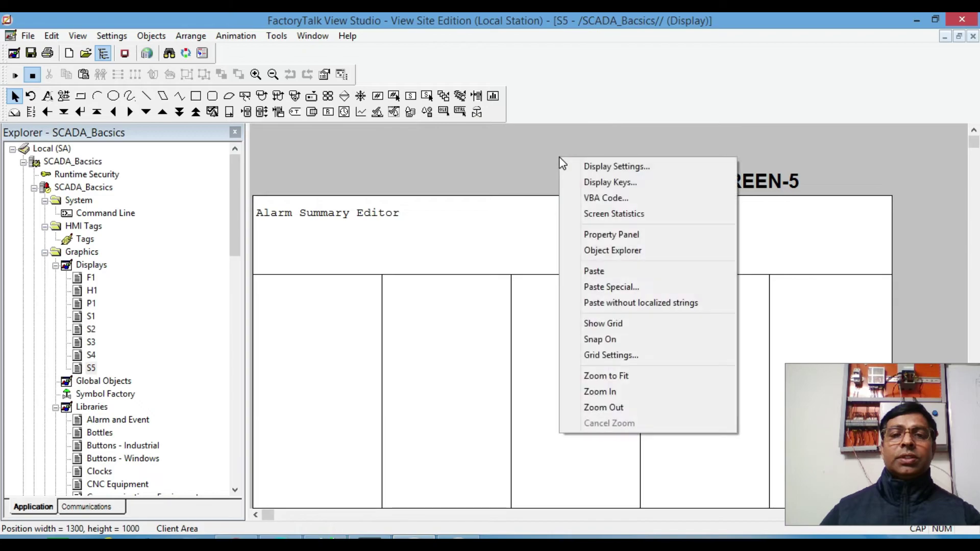
pyautogui.click(618, 376)
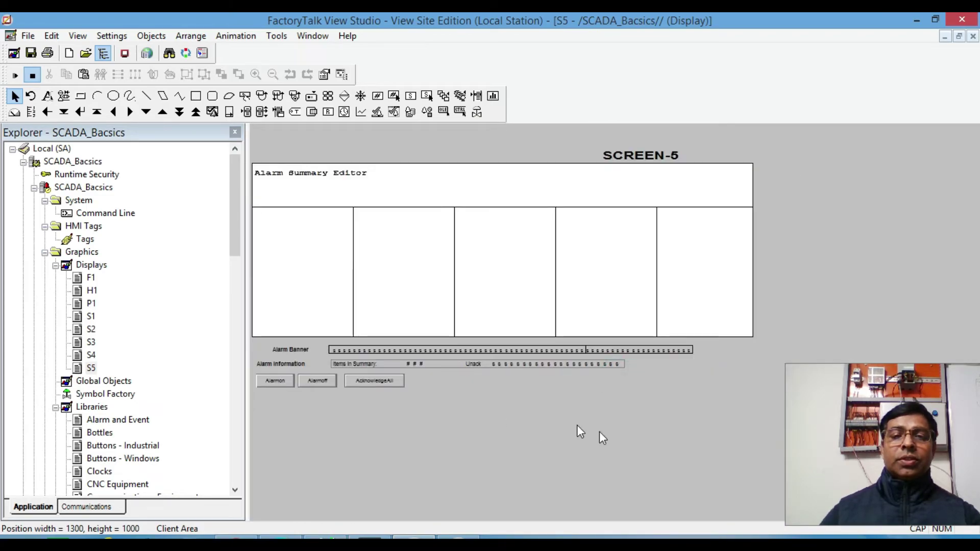
# - Move the alarm banner, alarm information and alarm buttons together down to about y = 802 on S5
pyautogui.moveTo(720, 433); pyautogui.dragTo(256, 301)
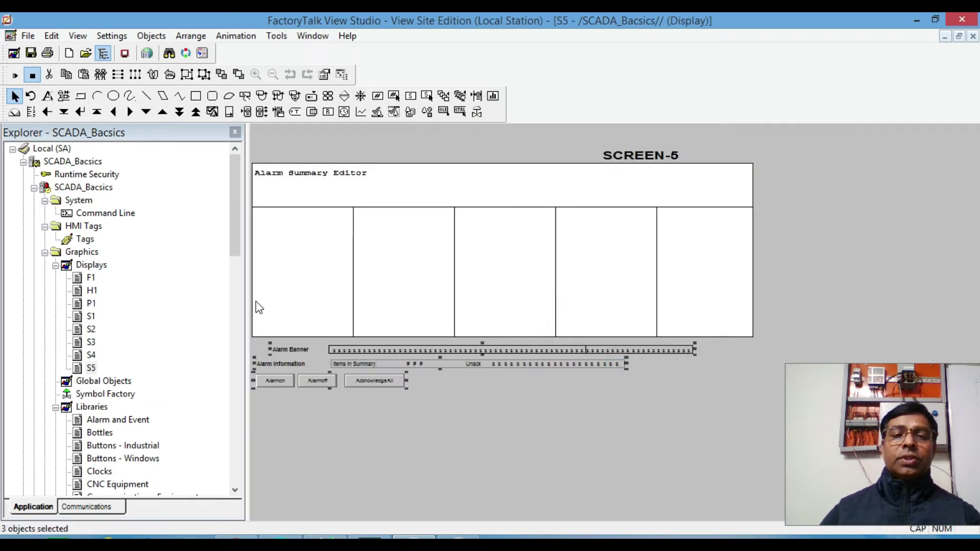
pyautogui.moveTo(521, 349); pyautogui.dragTo(523, 446)
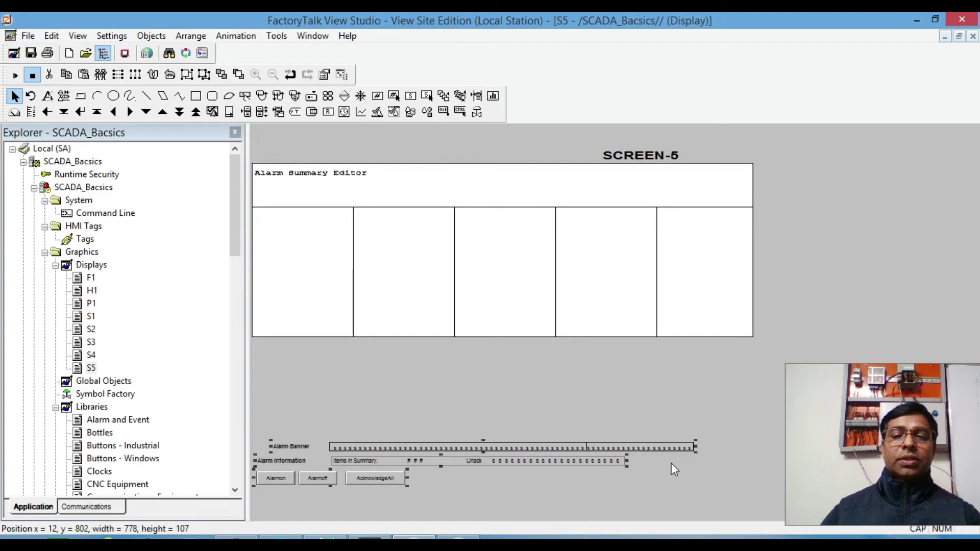
pyautogui.click(681, 372)
# - Enlarge the alarm summary down towards the moved banner and out towards the display's right side, and close S5 with its changes saved
pyautogui.click(644, 290)
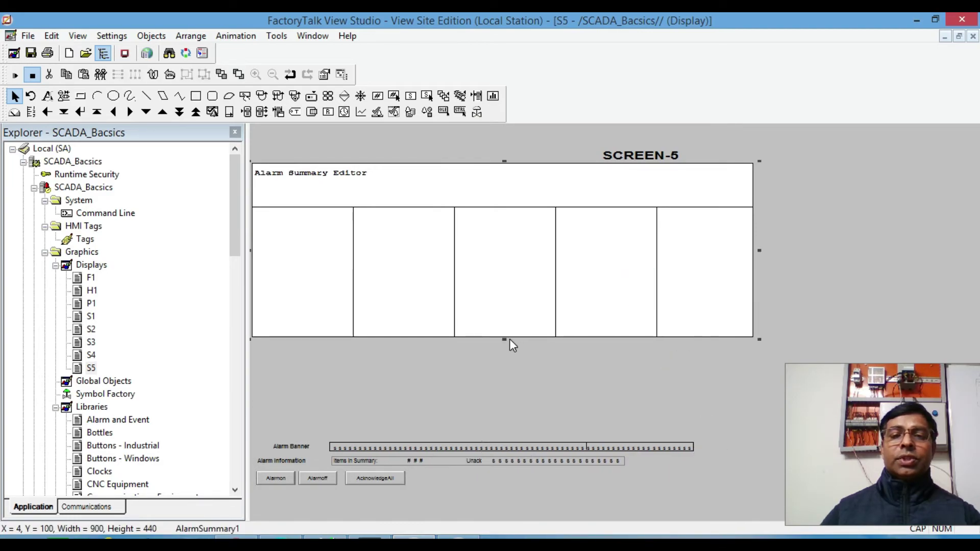
pyautogui.moveTo(505, 339); pyautogui.dragTo(530, 430)
pyautogui.moveTo(758, 297); pyautogui.dragTo(972, 296)
pyautogui.click(973, 36)
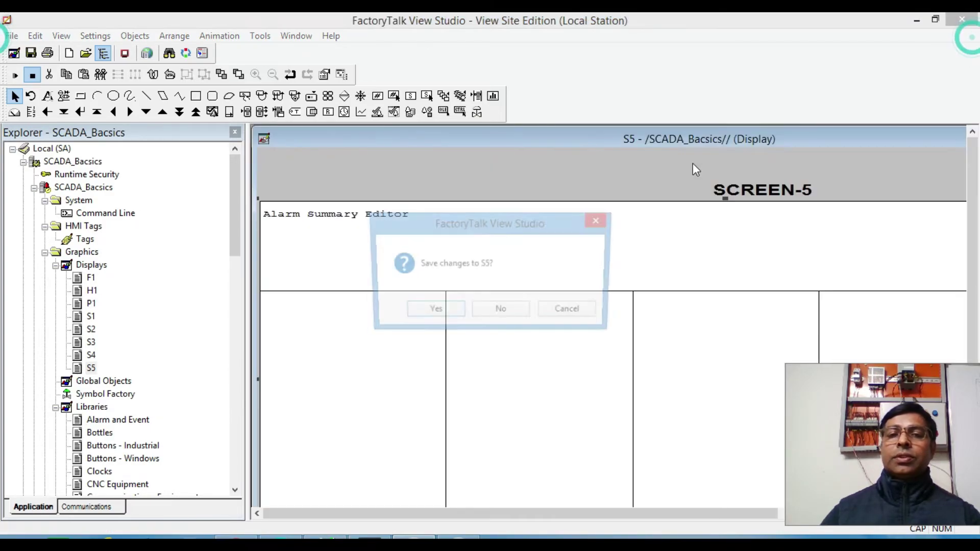
pyautogui.click(431, 310)
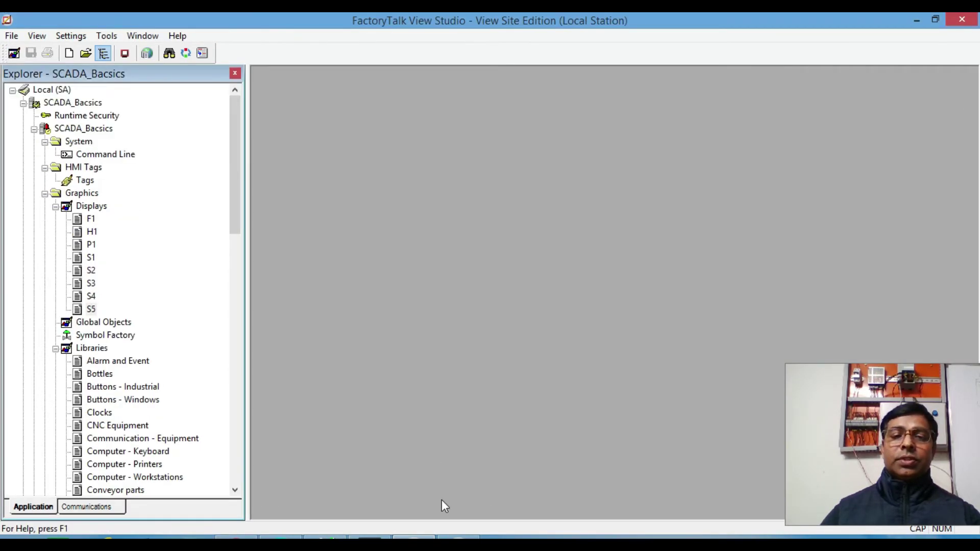
# - Check the resized Alarm screen in the SCADA_1 client, and set the X1 Level on SCREEN-2 to 10 and then 96
pyautogui.click(469, 534)
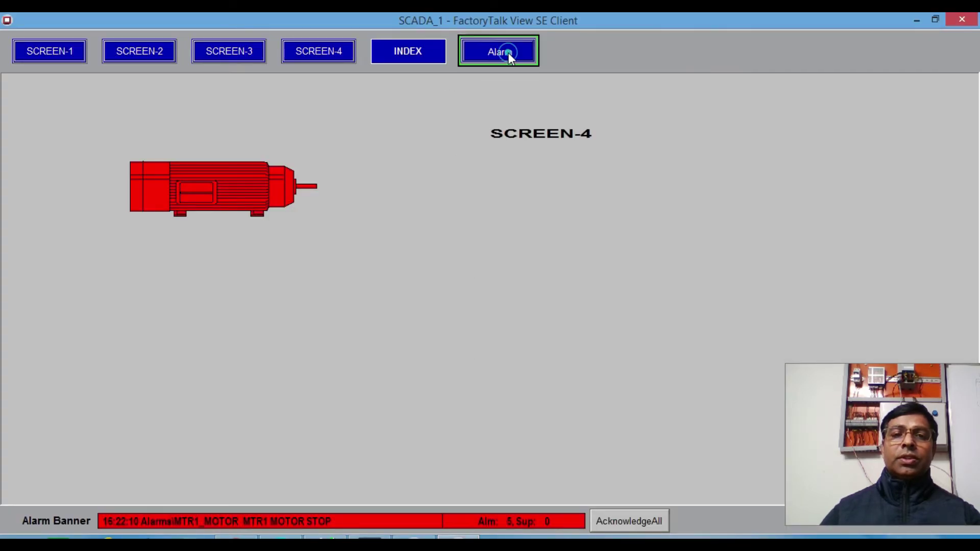
pyautogui.click(508, 52)
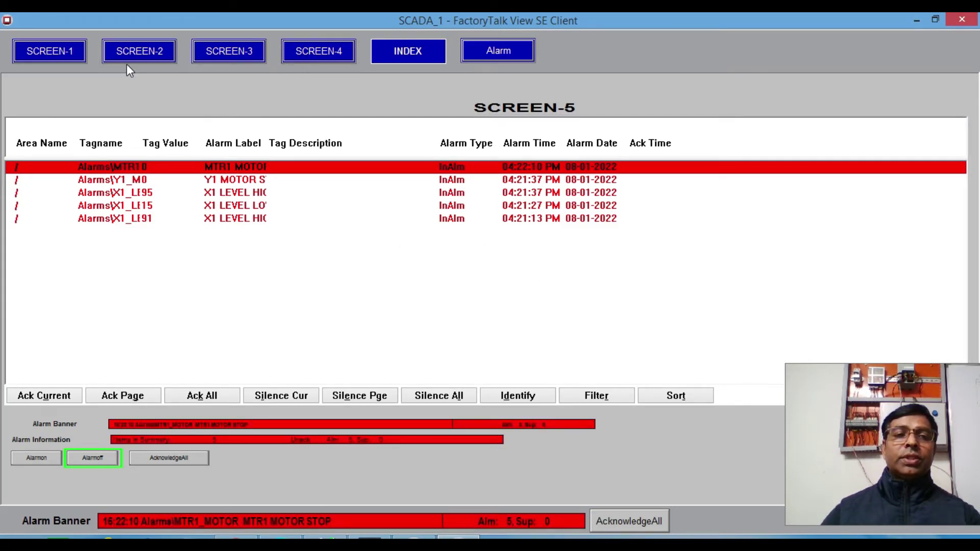
pyautogui.click(136, 53)
pyautogui.click(221, 415)
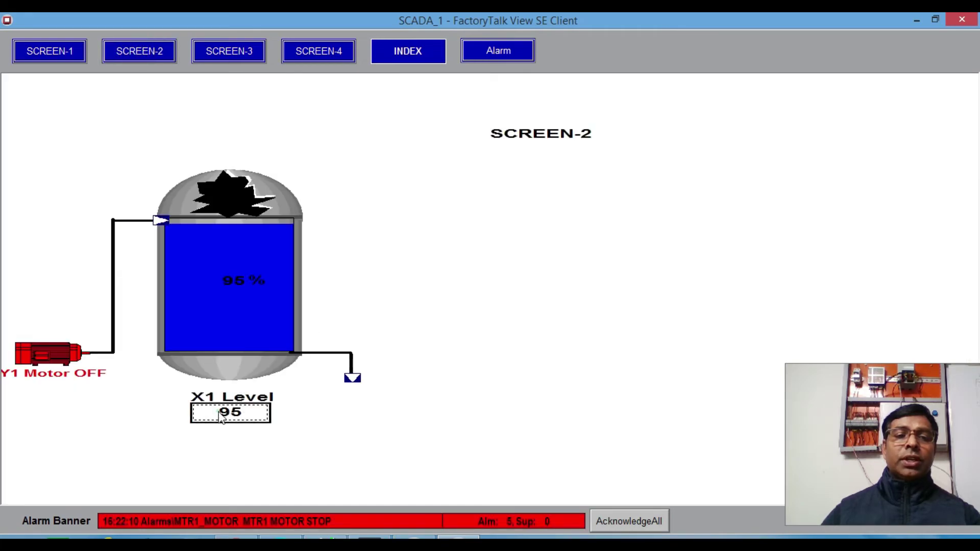
pyautogui.write('10')
pyautogui.press('Return')
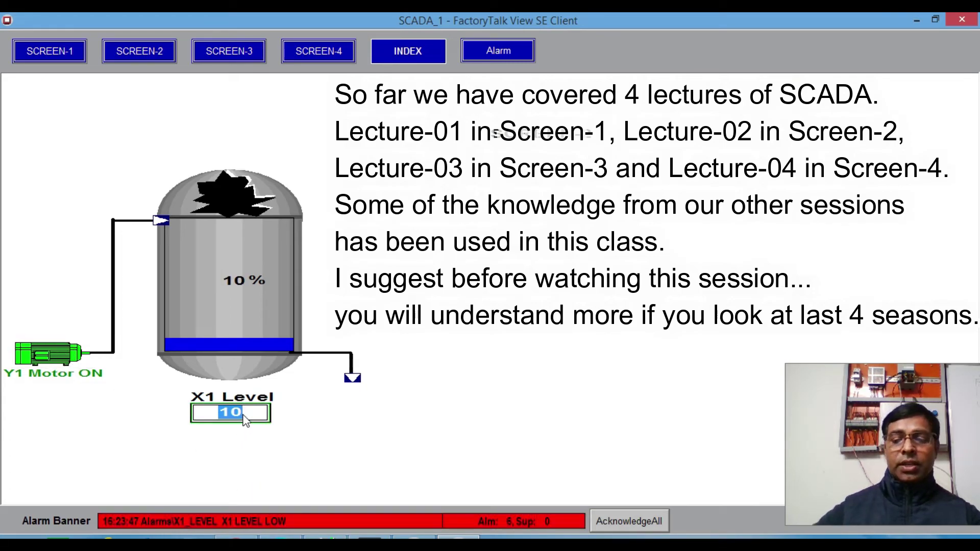
pyautogui.write('96')
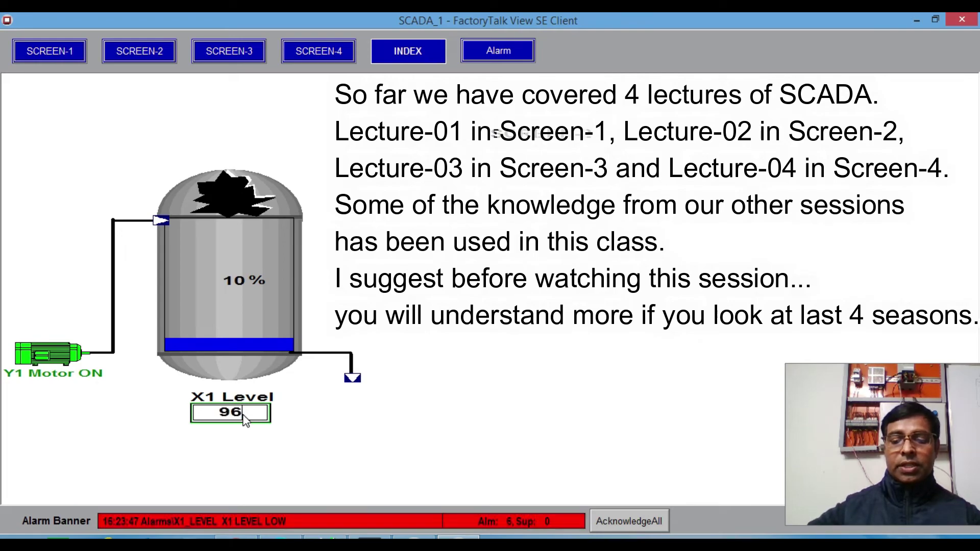
pyautogui.press('Return')
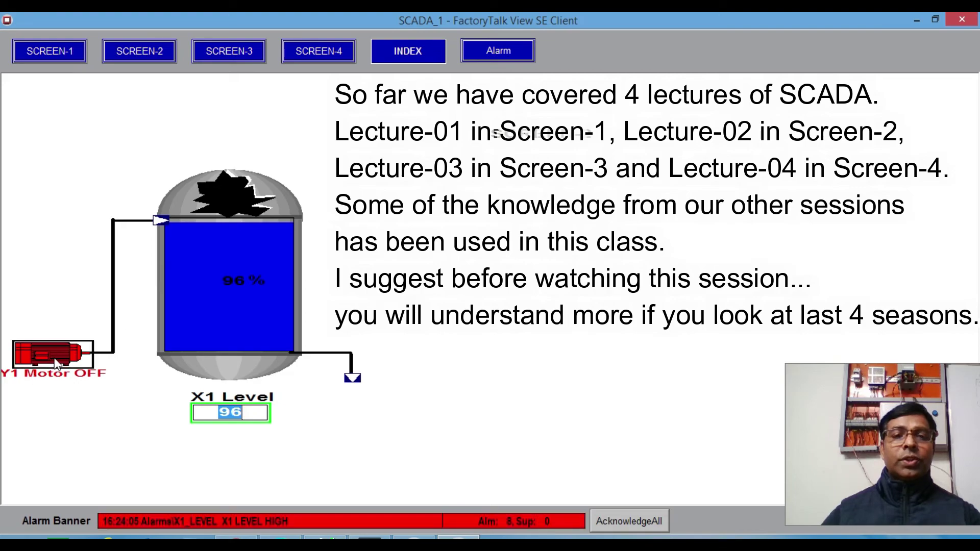
# - Call up the Alarm screen and examine the newest level and motor alarms with their values and dates
pyautogui.click(512, 50)
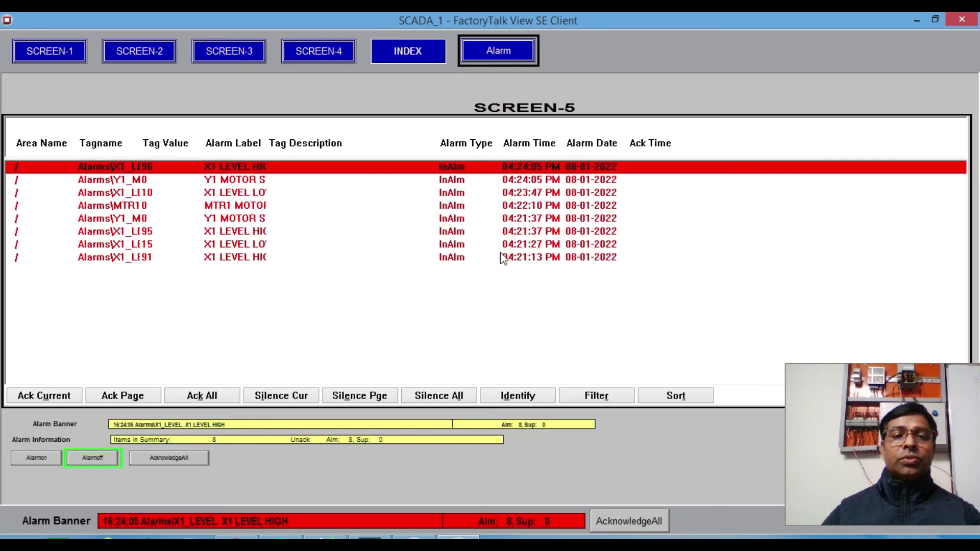
pyautogui.click(136, 182)
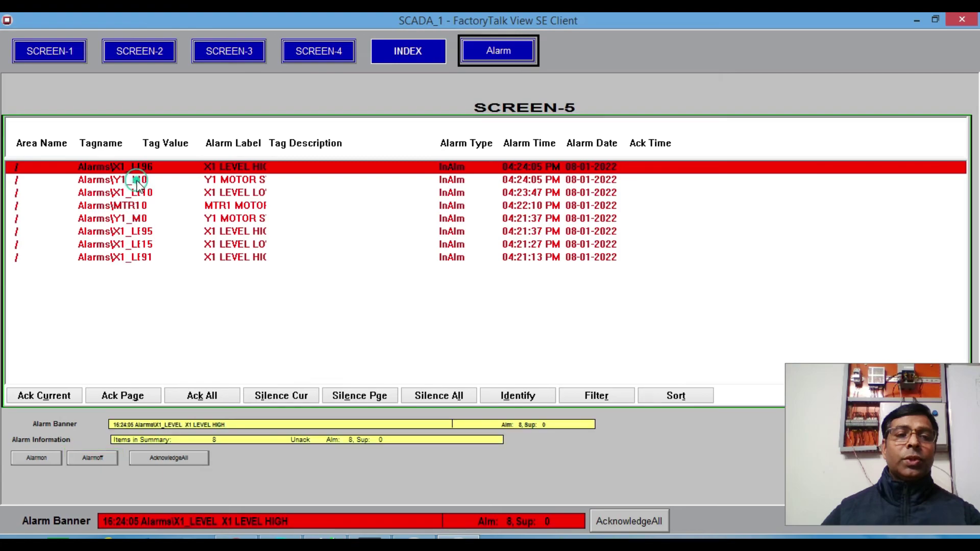
pyautogui.click(597, 167)
pyautogui.click(574, 177)
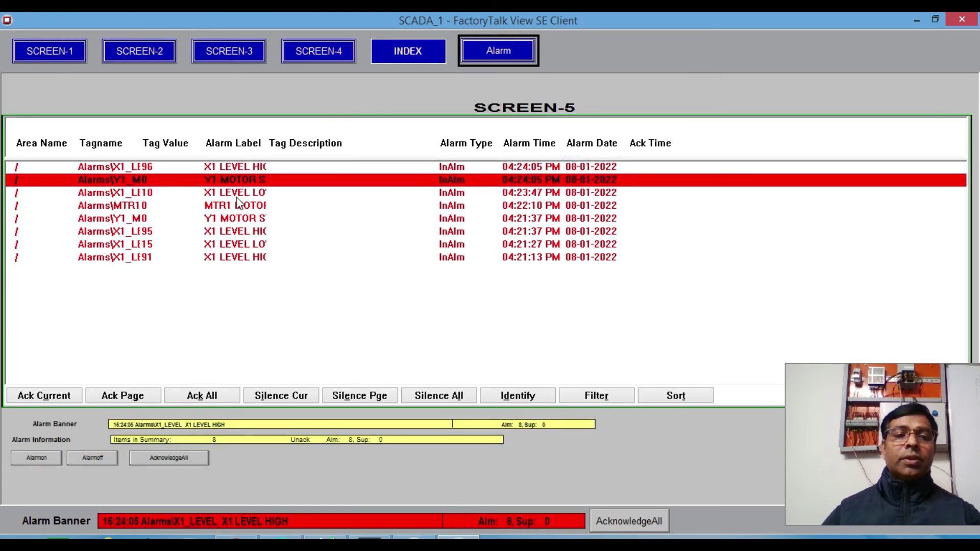
pyautogui.click(160, 189)
pyautogui.click(156, 172)
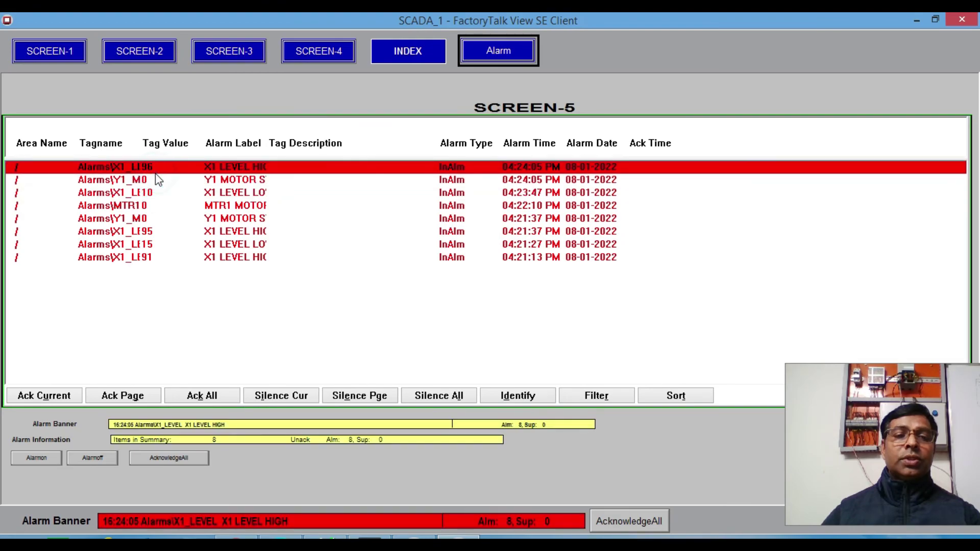